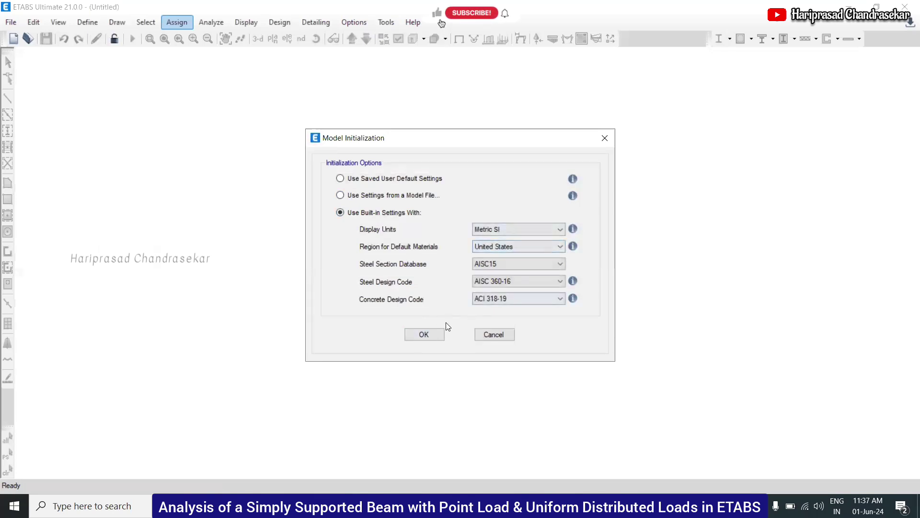
Initialize a new model with Metric SI units, United States materials, AISC 360-16 and ACI 318-19, and create the A–D by 1–4 grid
left_click(420, 335)
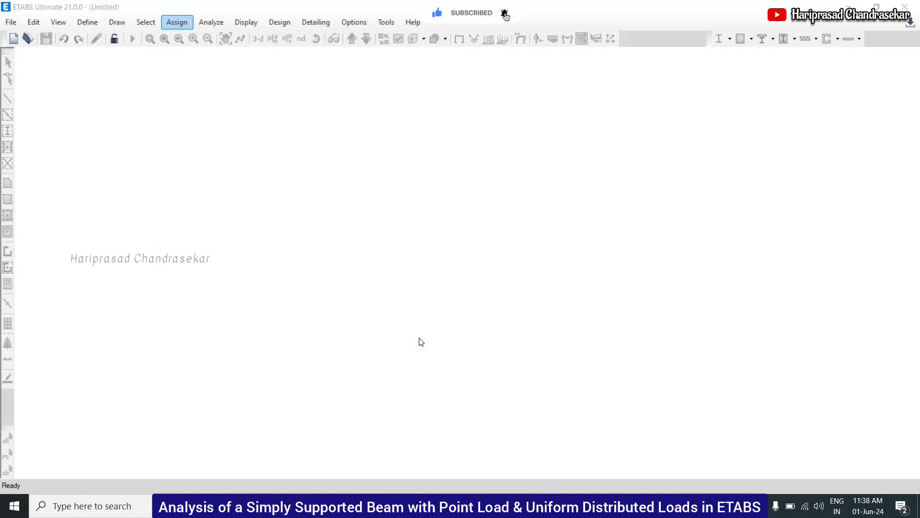
left_click(427, 381)
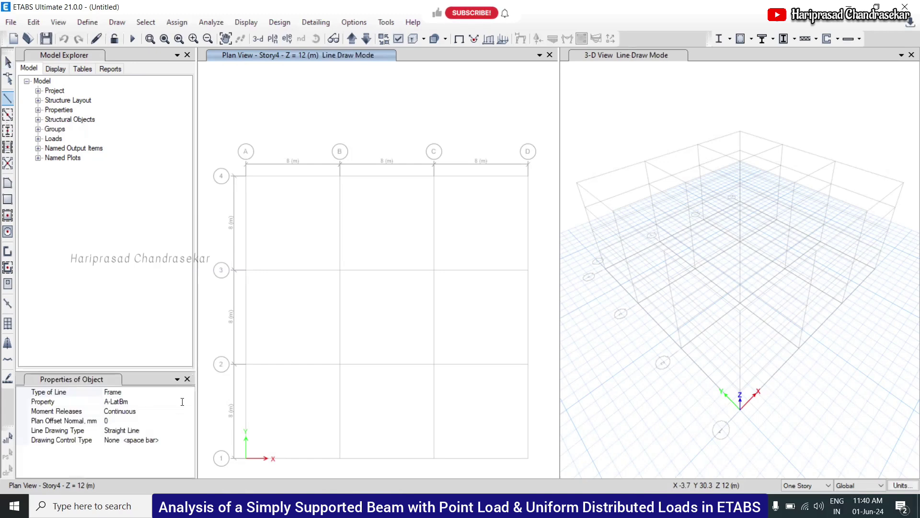
Draw an 8 m frame beam with the A-LatBm section from grid point A-4 to B-4 on Story4
left_click(190, 402)
left_click(190, 402)
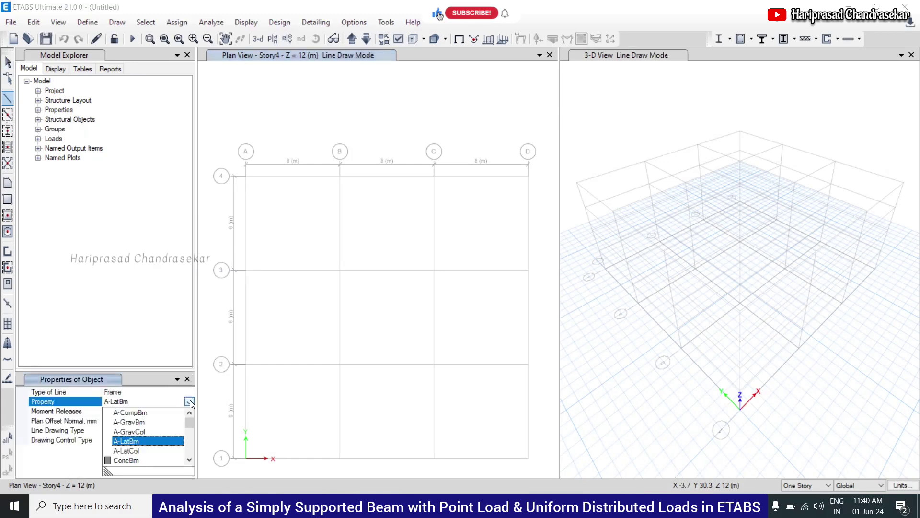
left_click(191, 403)
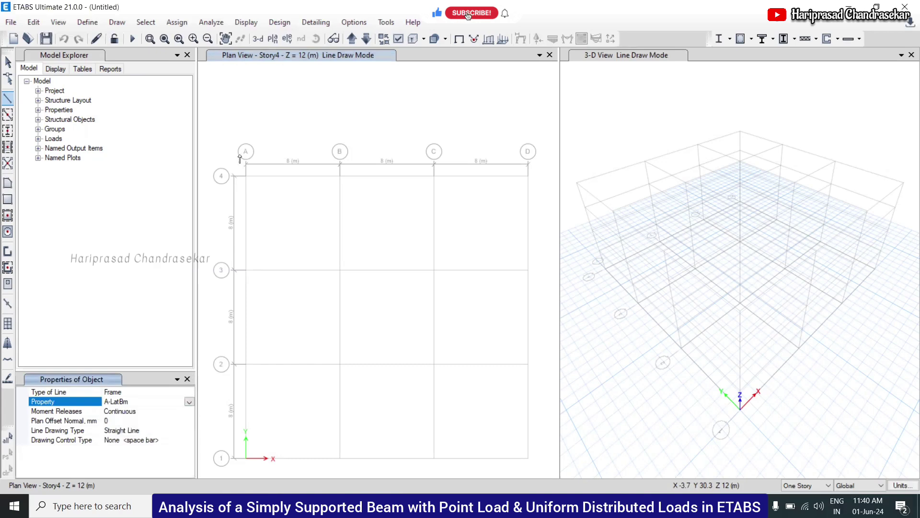
left_click(246, 177)
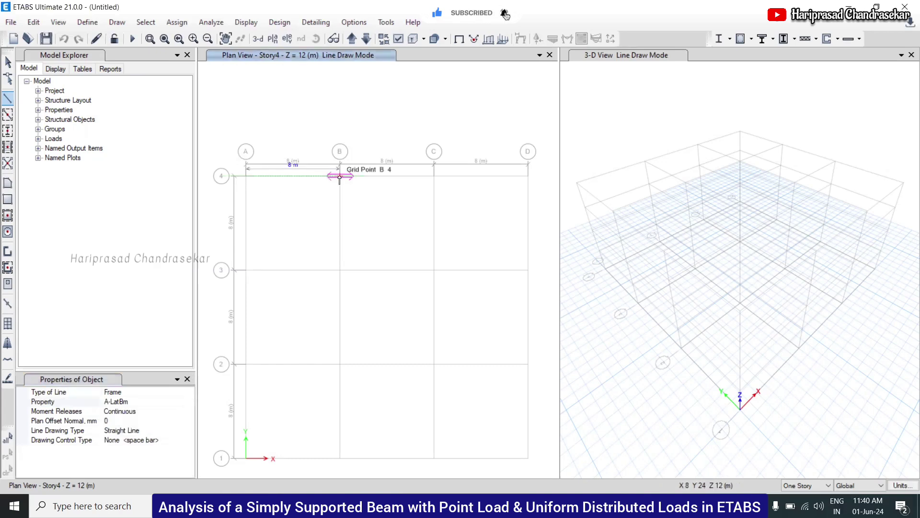
double_click(311, 205)
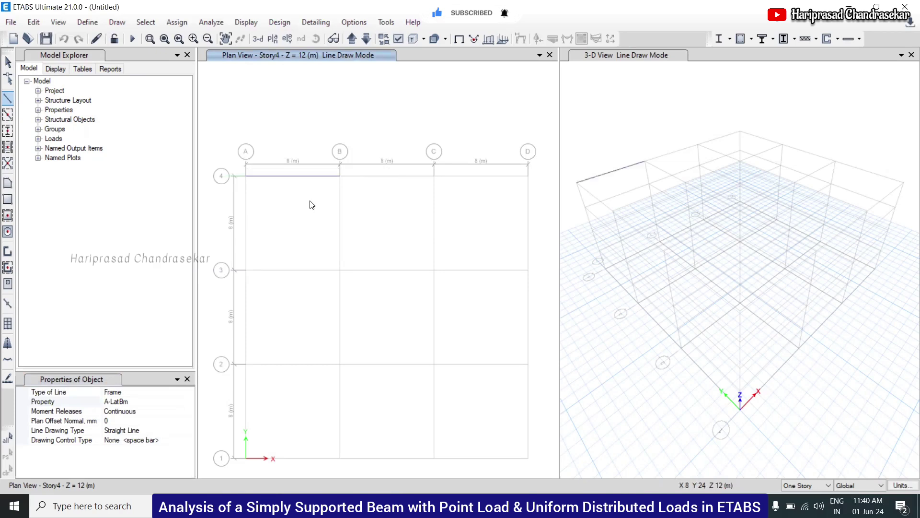
key("Escape")
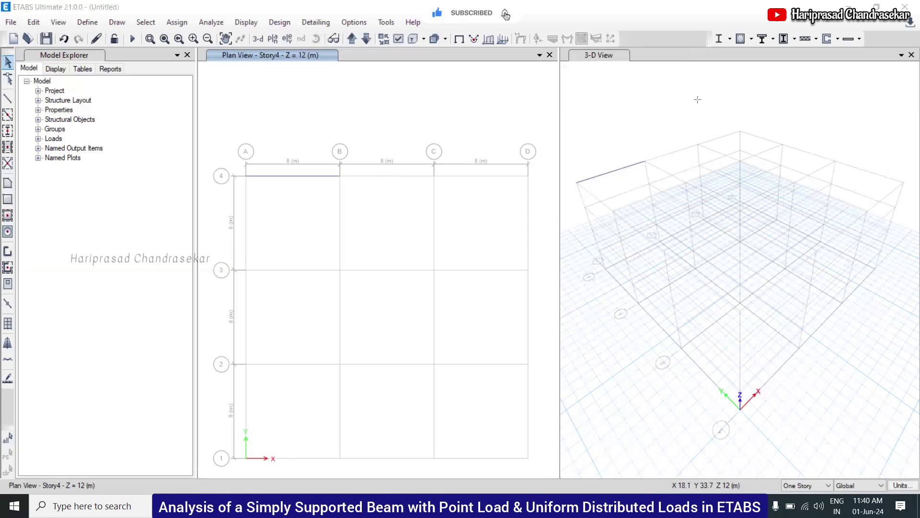
Annotate the screen above the 3-D model with a beam sketch: two upward support arrows and a downward midspan arrow labelled "8 kn"
left_click_drag(607, 100, 704, 100)
left_click_drag(607, 127, 605, 99)
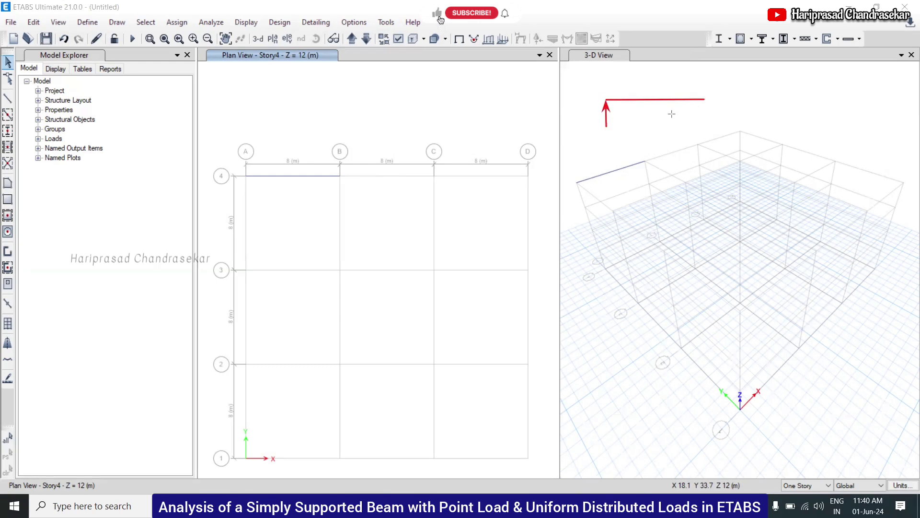
left_click_drag(704, 131, 705, 97)
left_click_drag(650, 71, 649, 99)
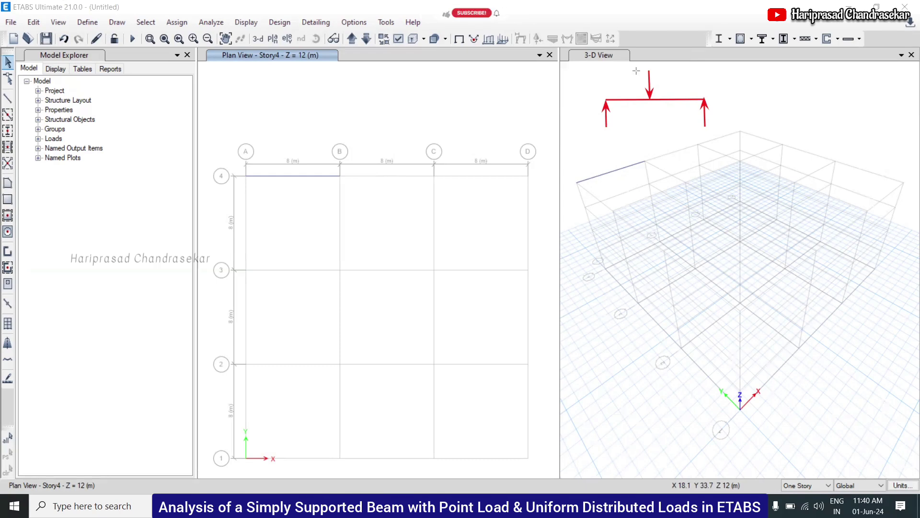
left_click(662, 73)
type("8 kn")
left_click(660, 126)
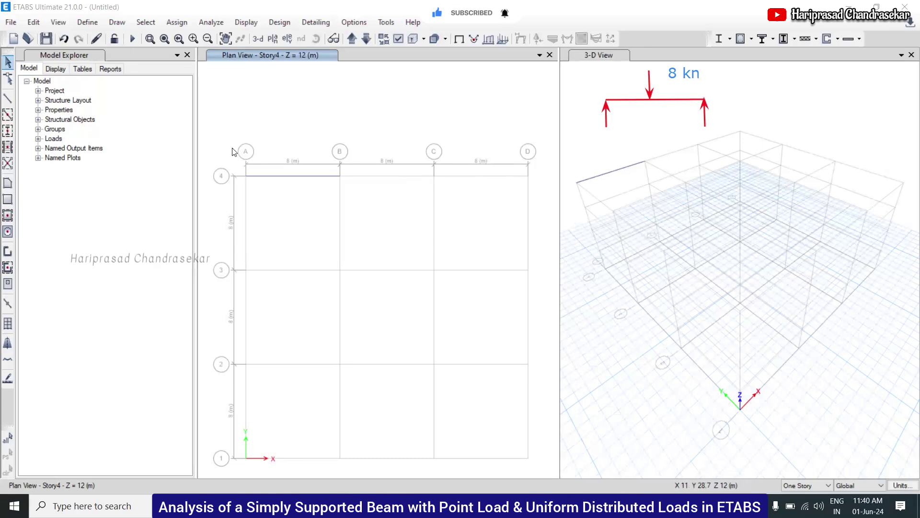
Open the joint restraints assignment and review the fixed, pinned, roller and free presets
left_click(182, 23)
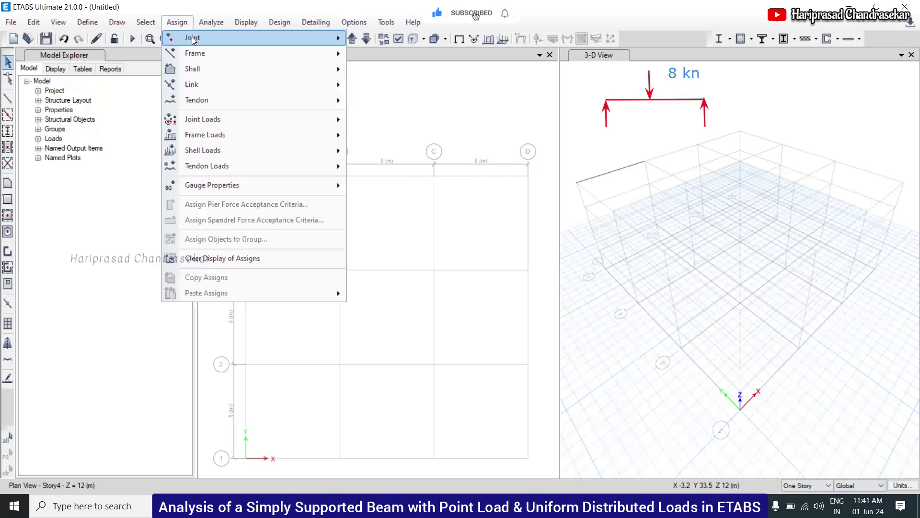
mouse_move(193, 40)
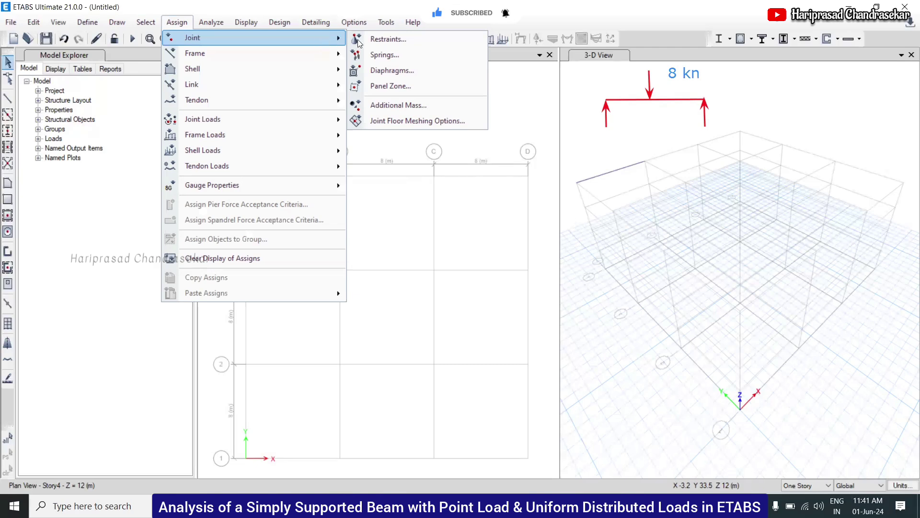
left_click(397, 41)
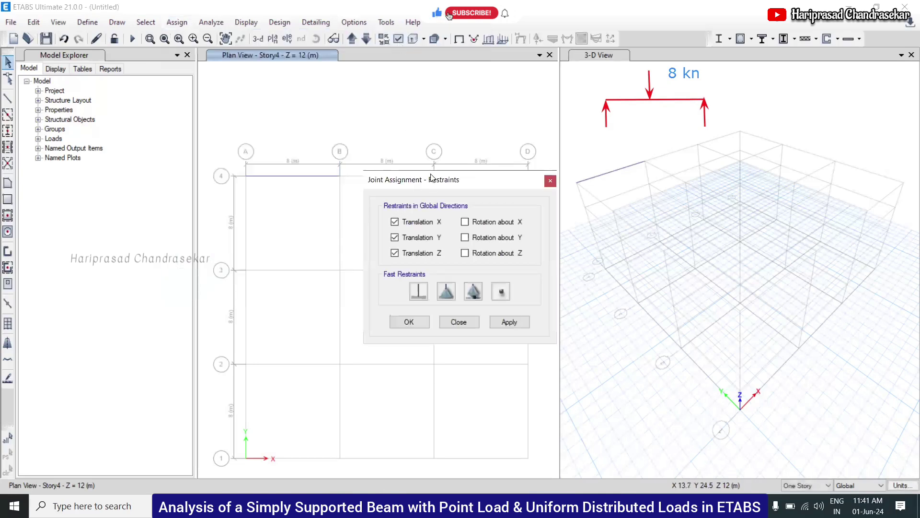
left_click_drag(432, 178, 616, 177)
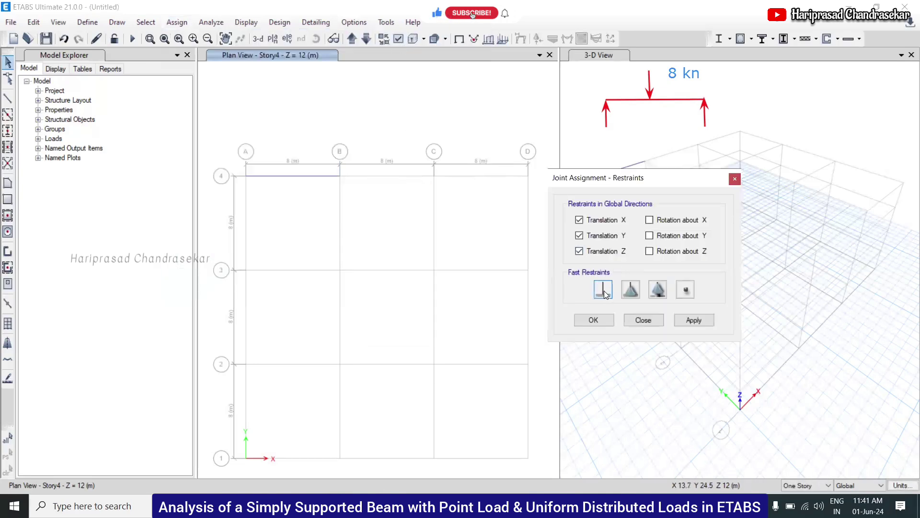
left_click(604, 291)
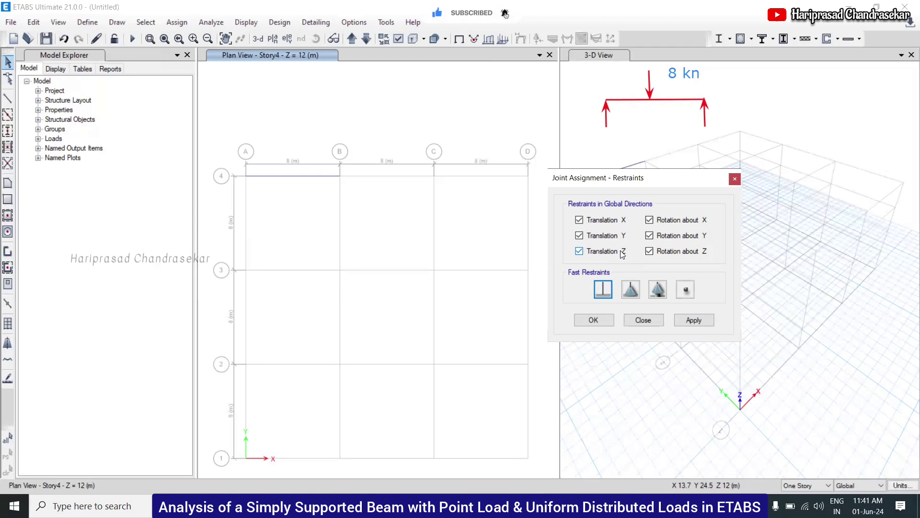
left_click(630, 293)
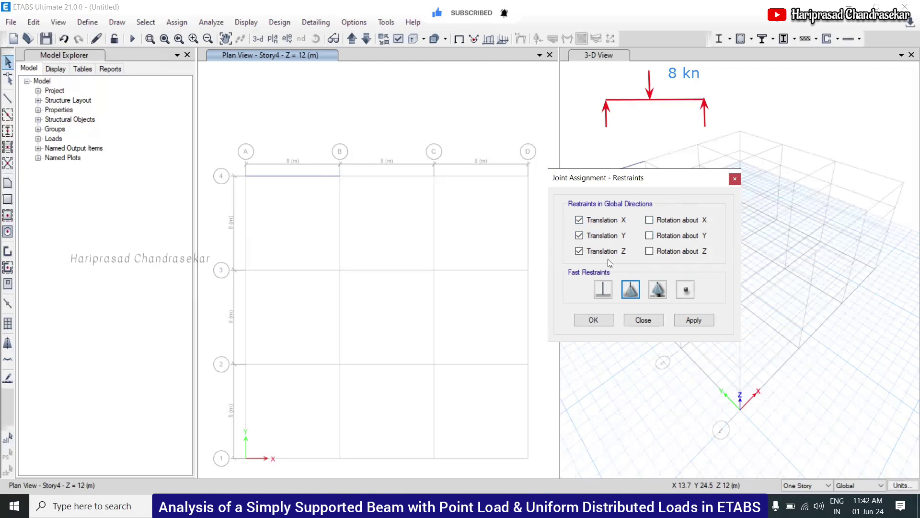
left_click(659, 288)
left_click(684, 290)
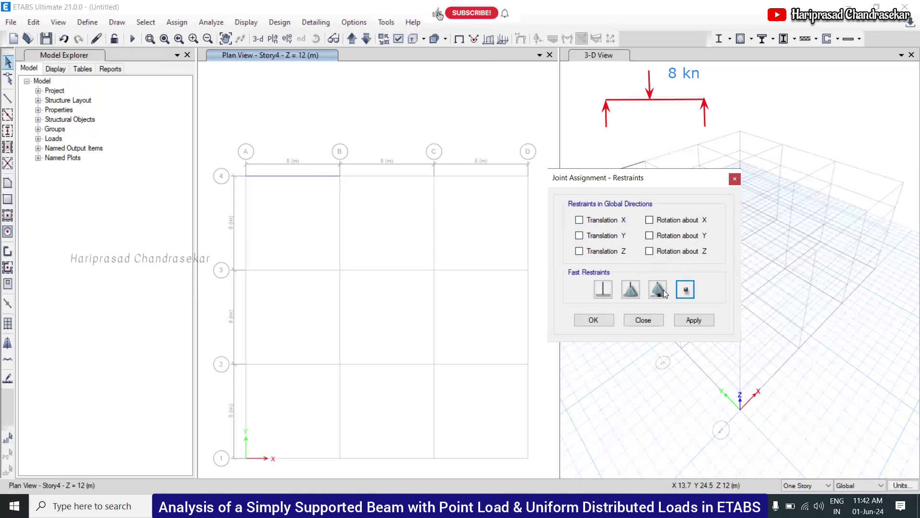
Assign pinned restraints (Translation X, Y and Z) to both end joints of the beam and refresh the 3-D view
left_click(631, 291)
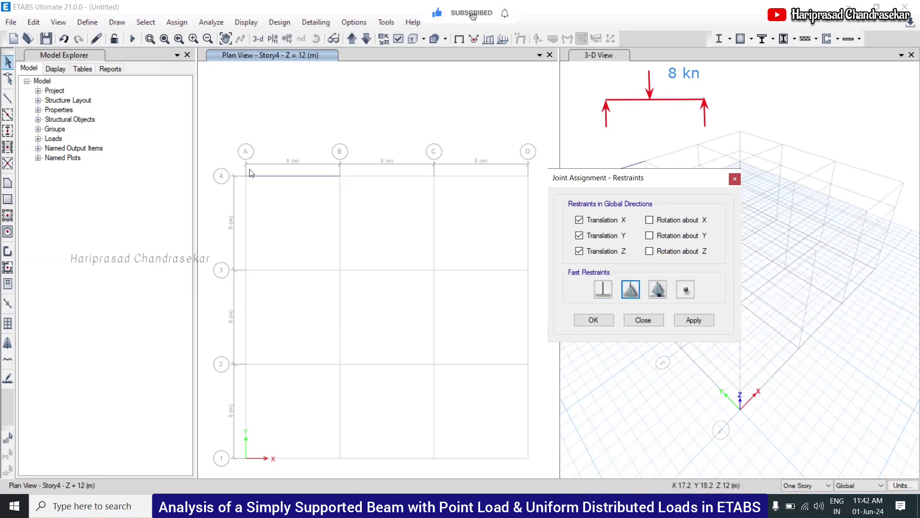
left_click_drag(230, 161, 274, 217)
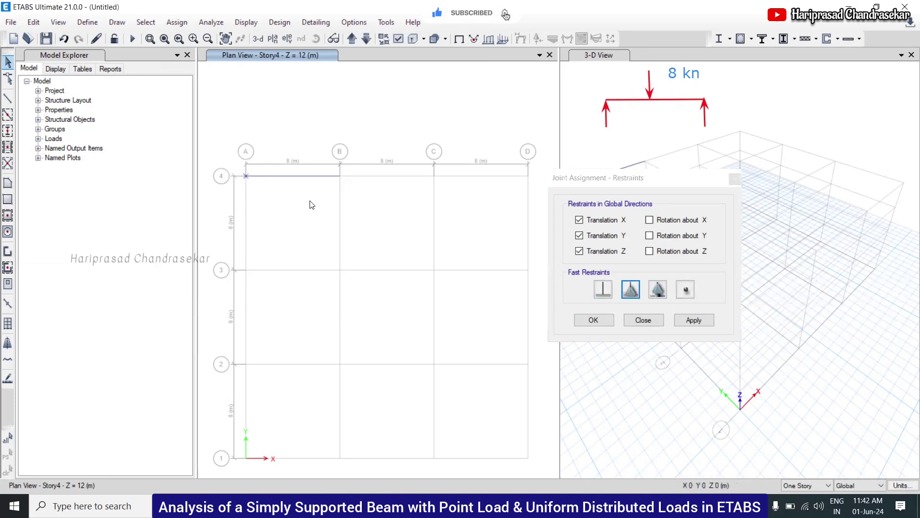
left_click_drag(327, 160, 358, 203)
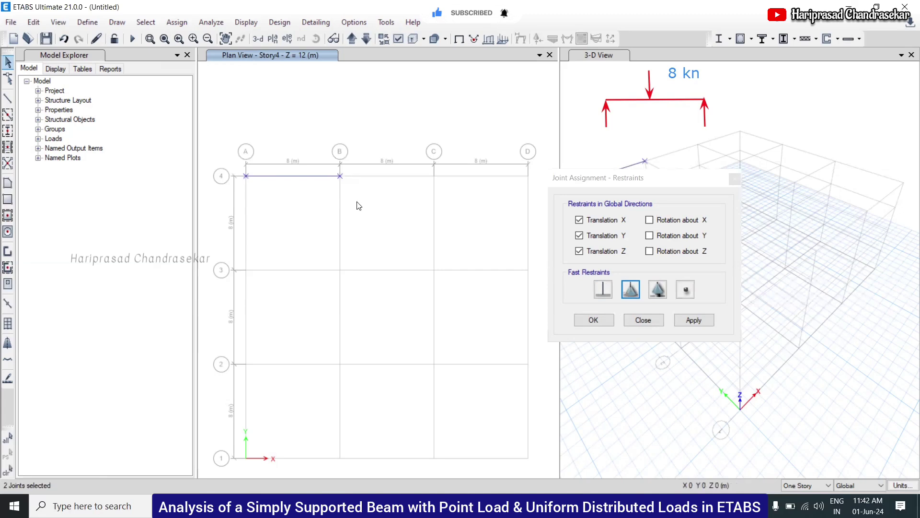
left_click(689, 322)
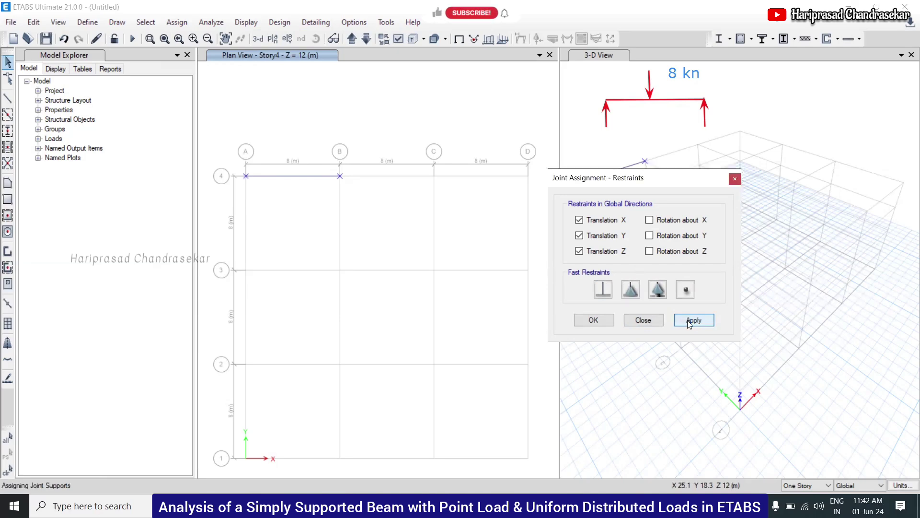
left_click(595, 320)
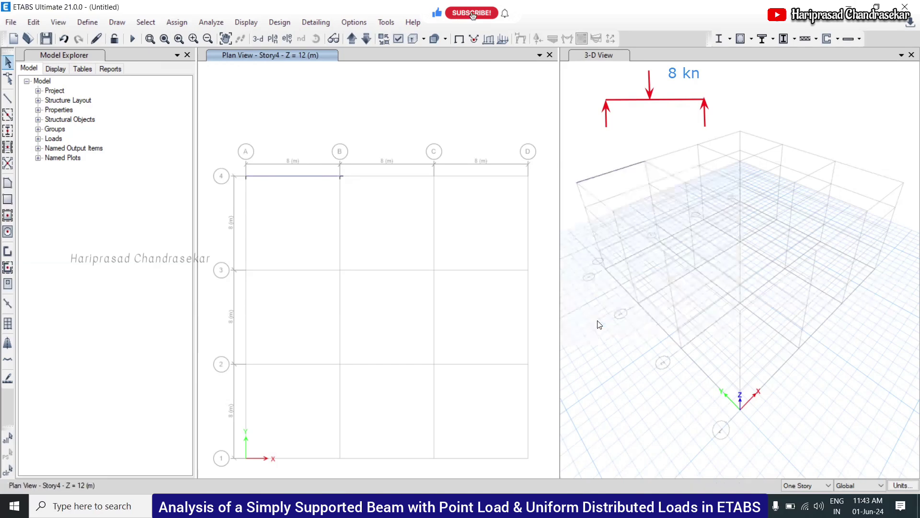
left_click(608, 147)
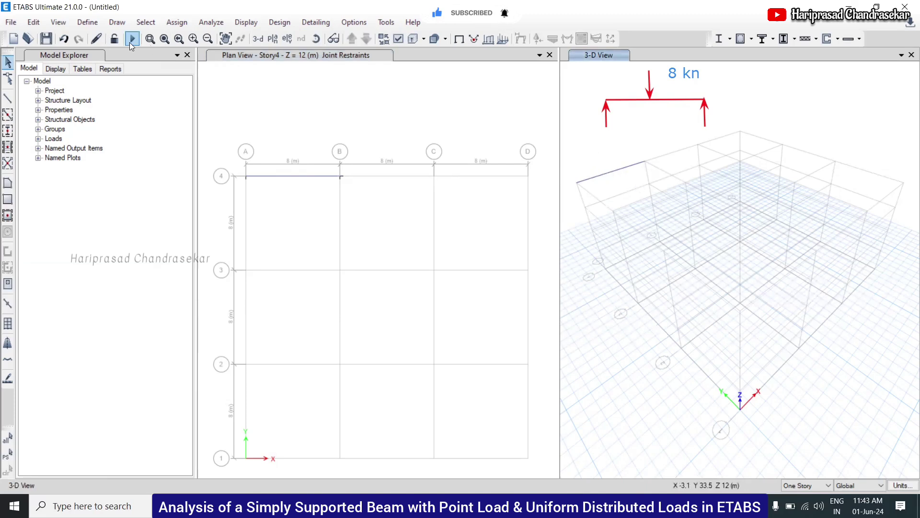
left_click(97, 39)
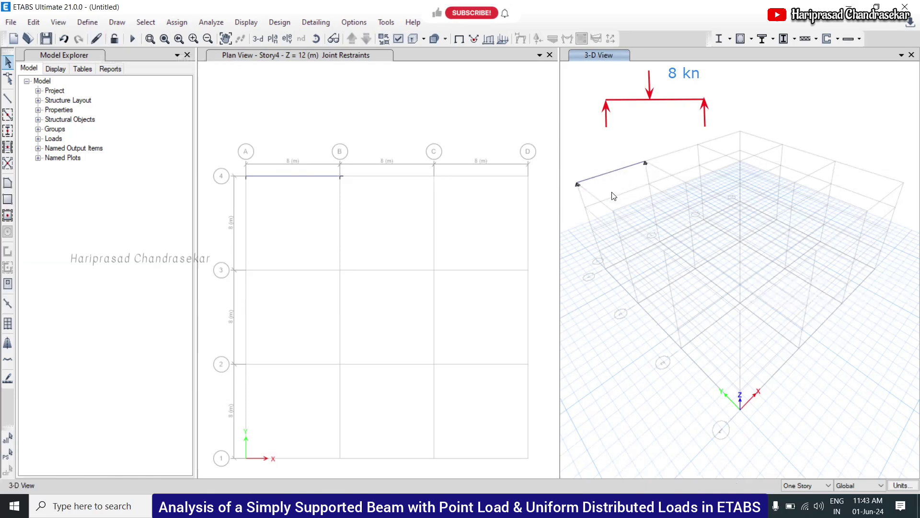
Reopen the joint restraints assignment, review the pinned, roller and free presets again, and close it without applying
left_click(181, 27)
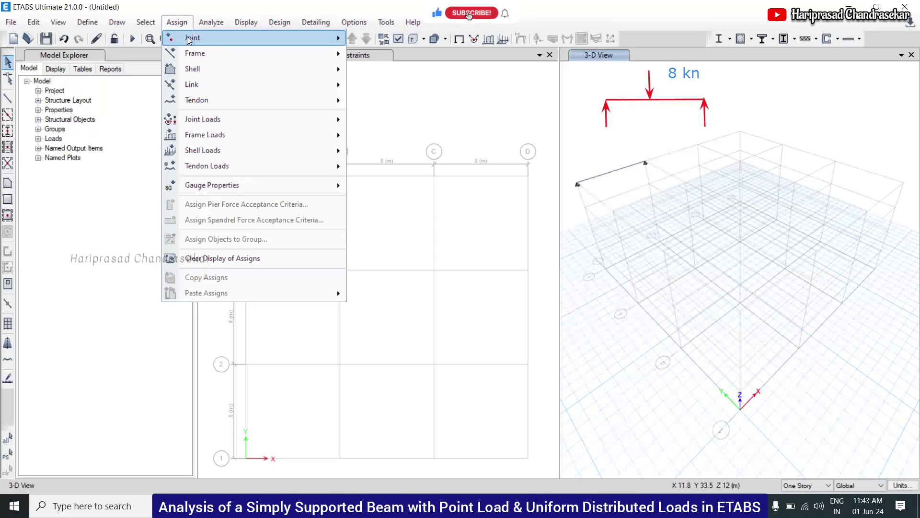
mouse_move(296, 42)
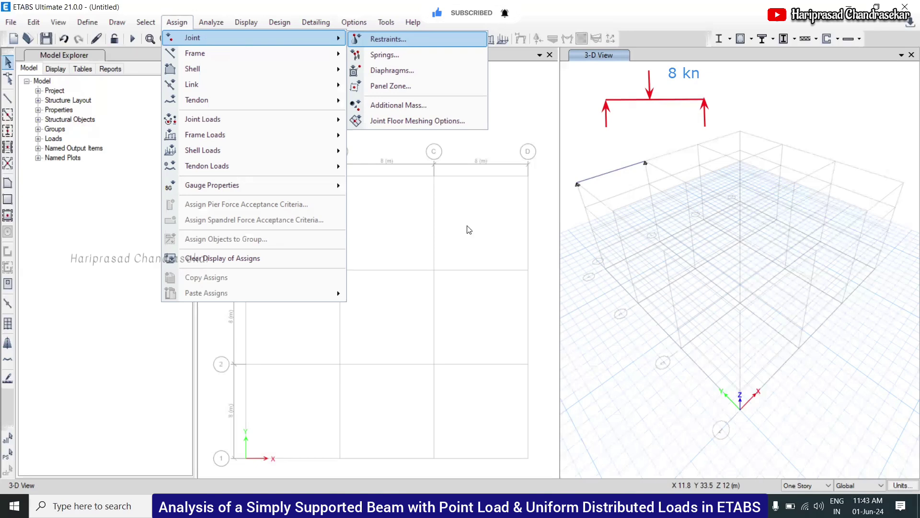
left_click_drag(607, 181, 412, 161)
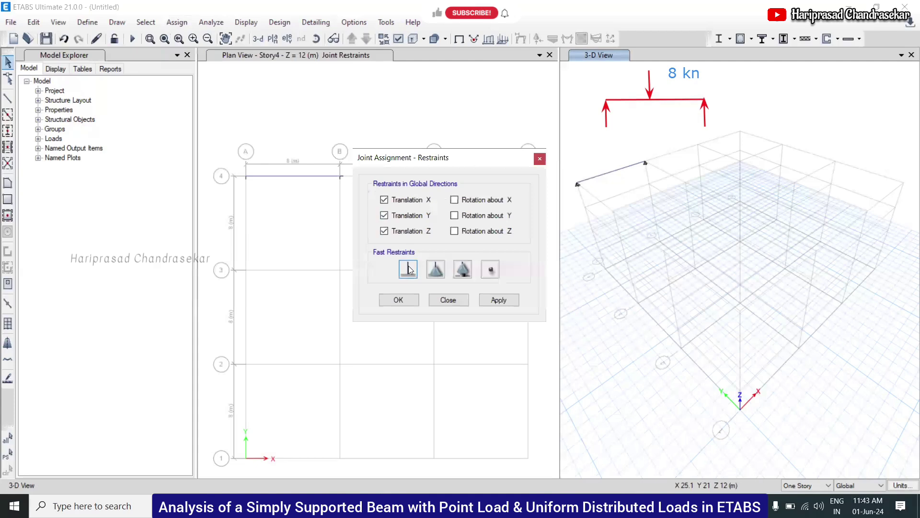
left_click(435, 271)
left_click(460, 269)
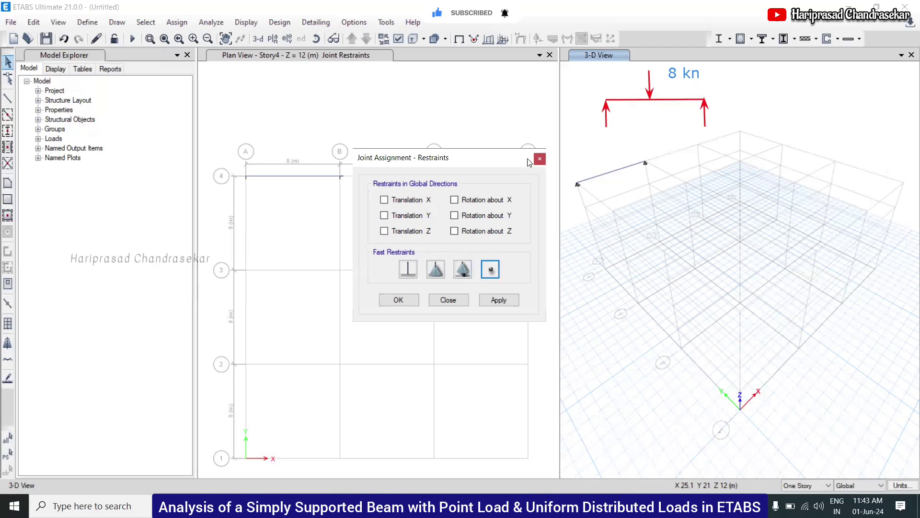
left_click(540, 159)
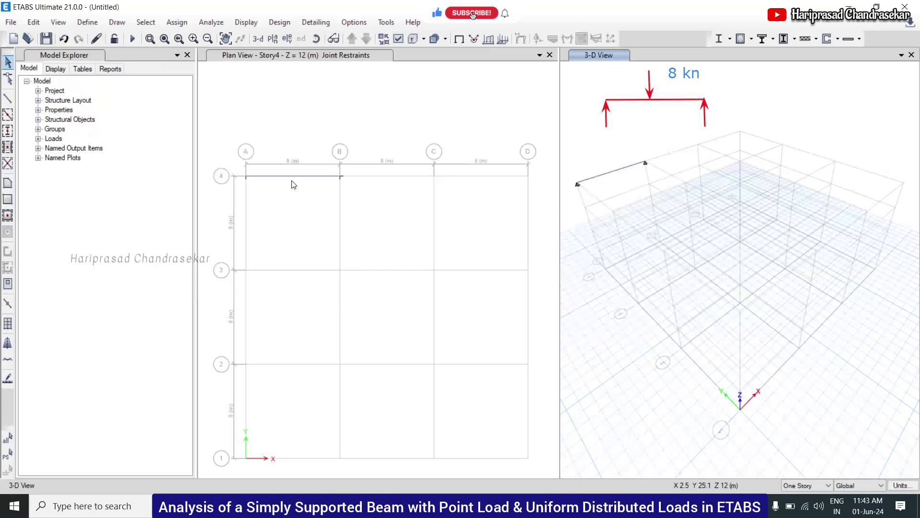
Open the point load assignment for frame objects and review the load direction options, keeping Gravity
left_click(183, 25)
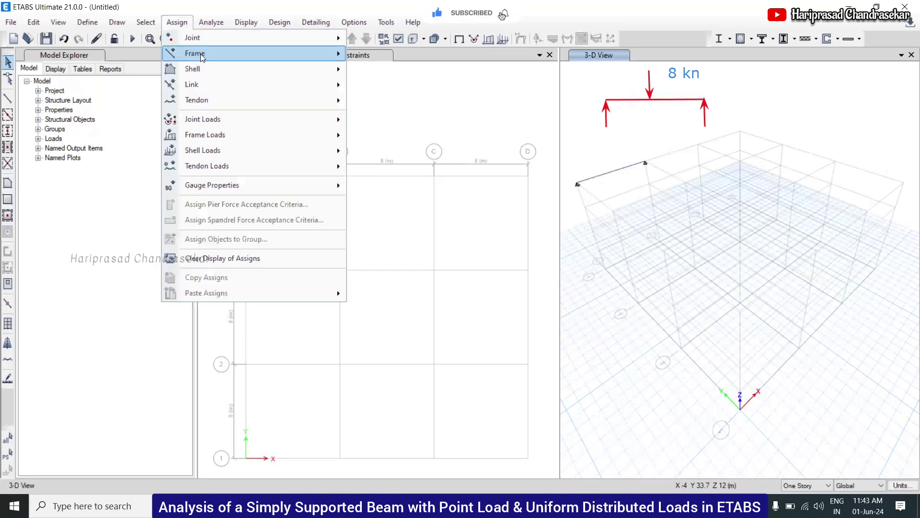
mouse_move(219, 54)
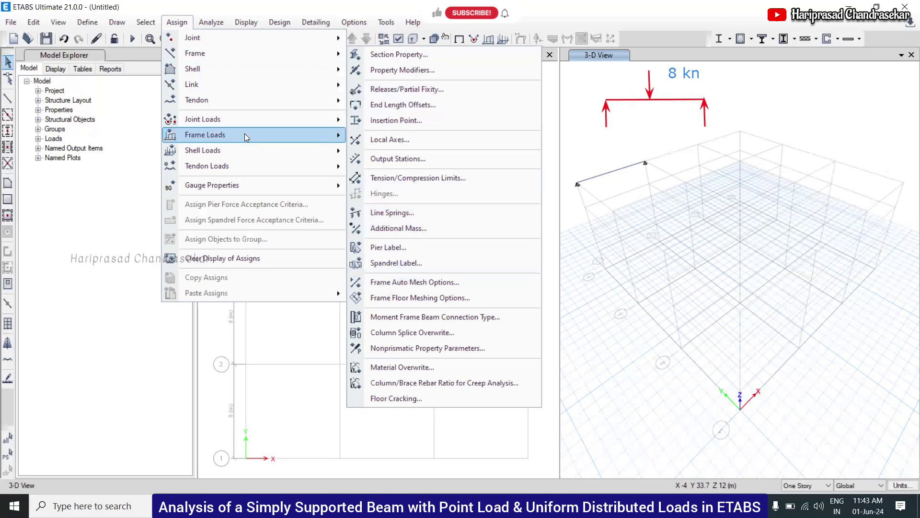
mouse_move(241, 124)
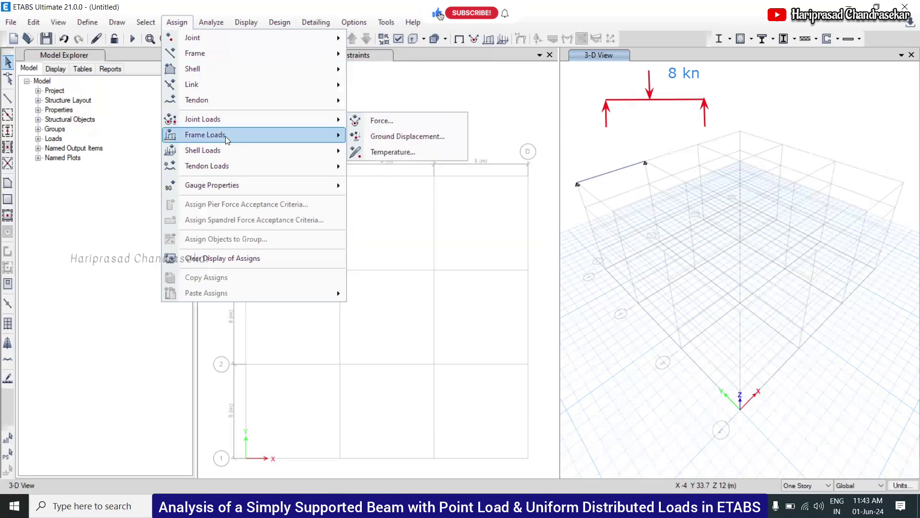
mouse_move(227, 139)
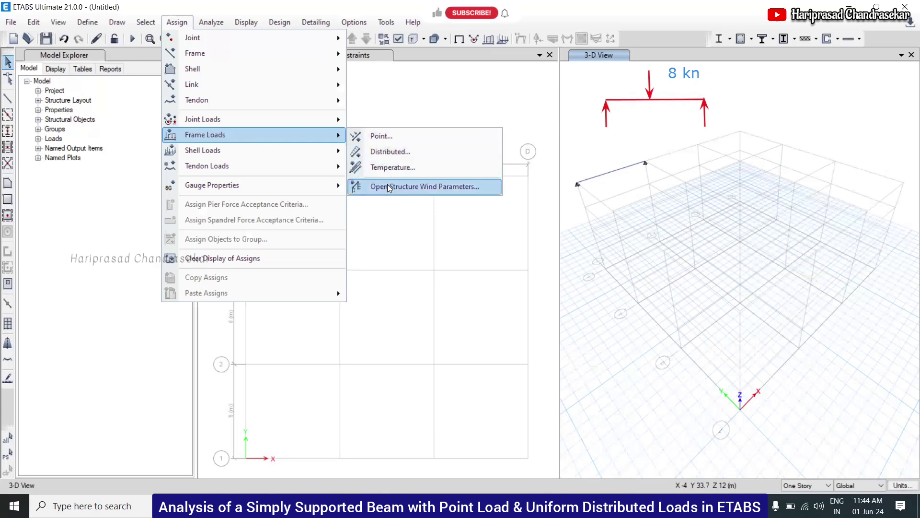
left_click(389, 139)
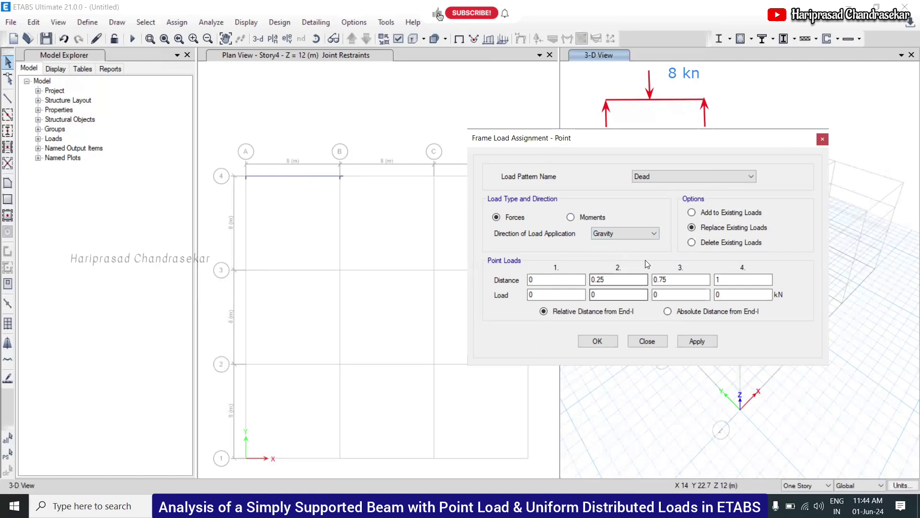
left_click(624, 233)
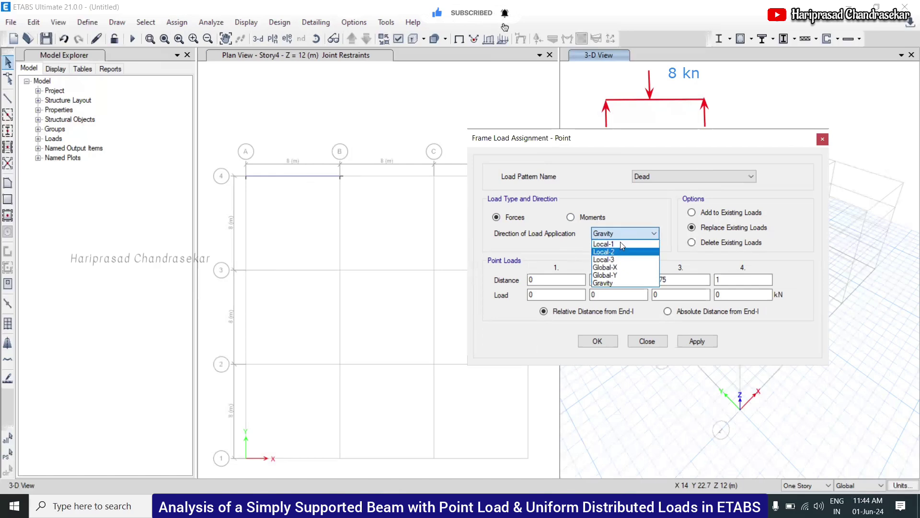
left_click(624, 213)
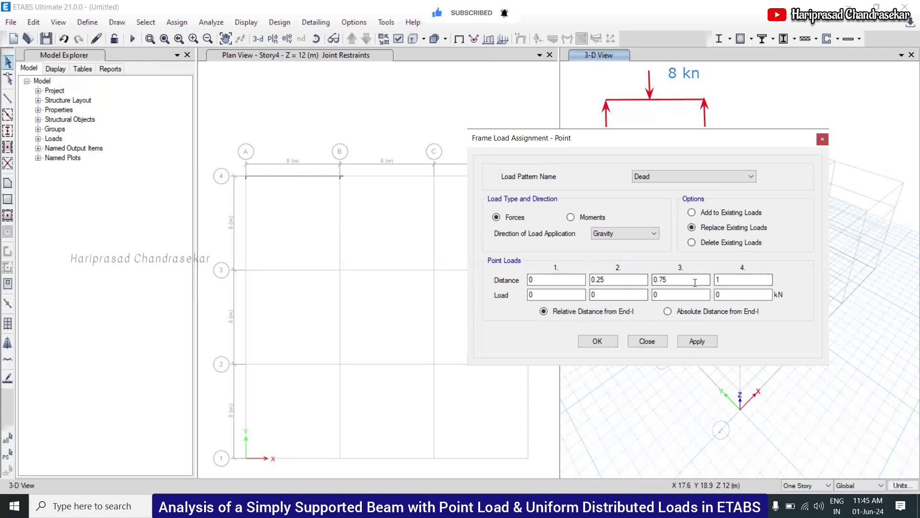
Assign an 8 kN Dead gravity point load to the beam at a relative distance of 0.5 from End-I
double_click(680, 282)
type("0")
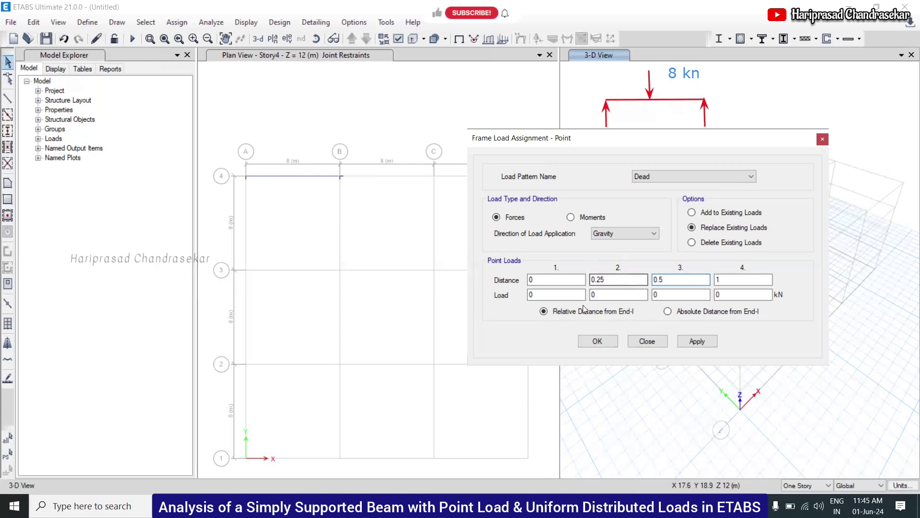
key("Tab")
type("8")
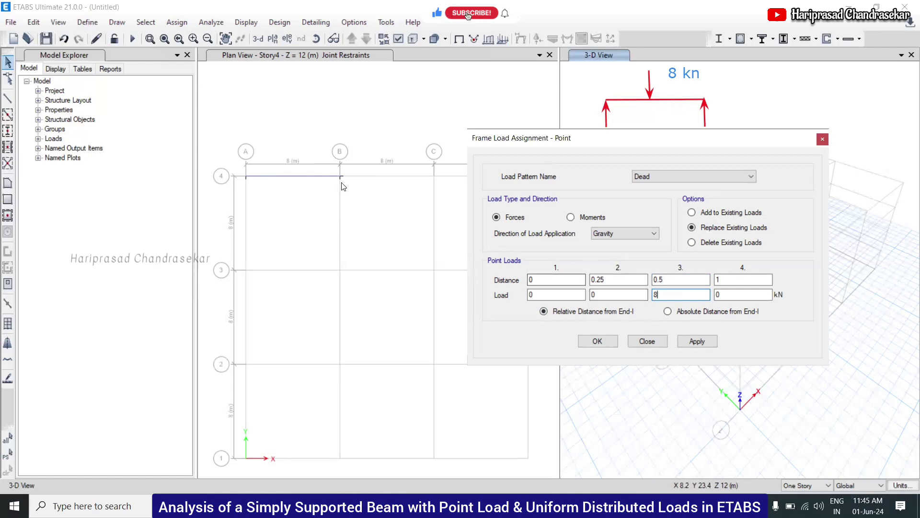
left_click_drag(697, 144, 404, 166)
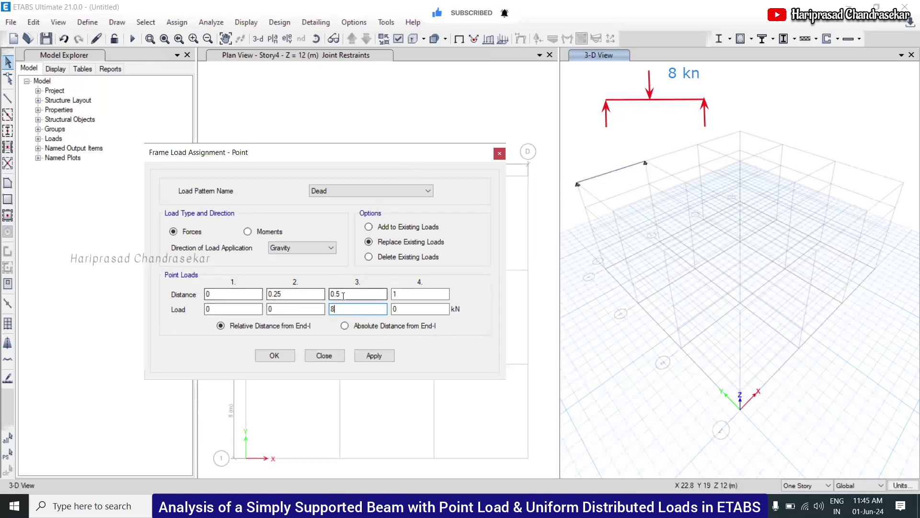
left_click(617, 174)
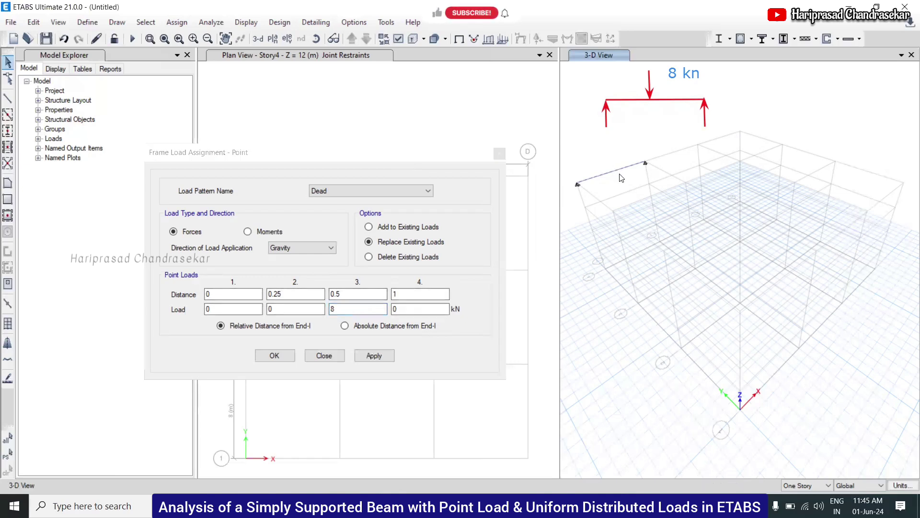
left_click(375, 356)
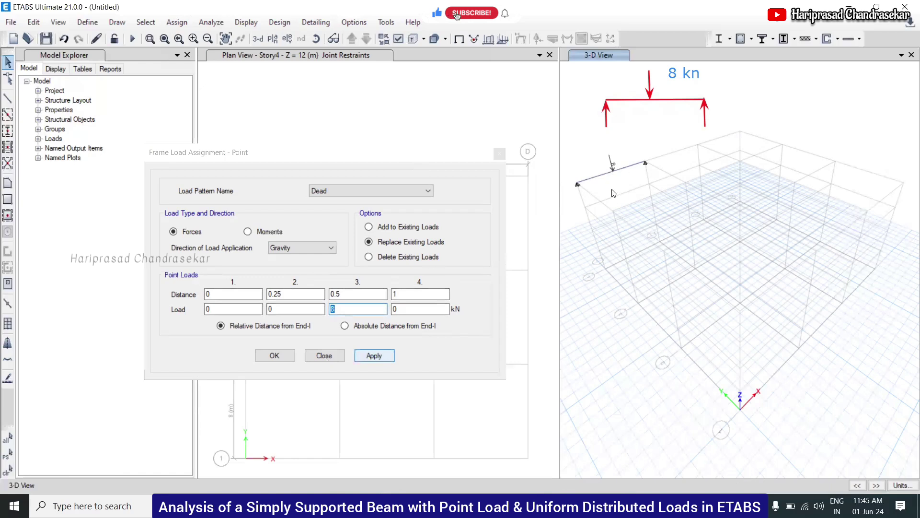
left_click(374, 356)
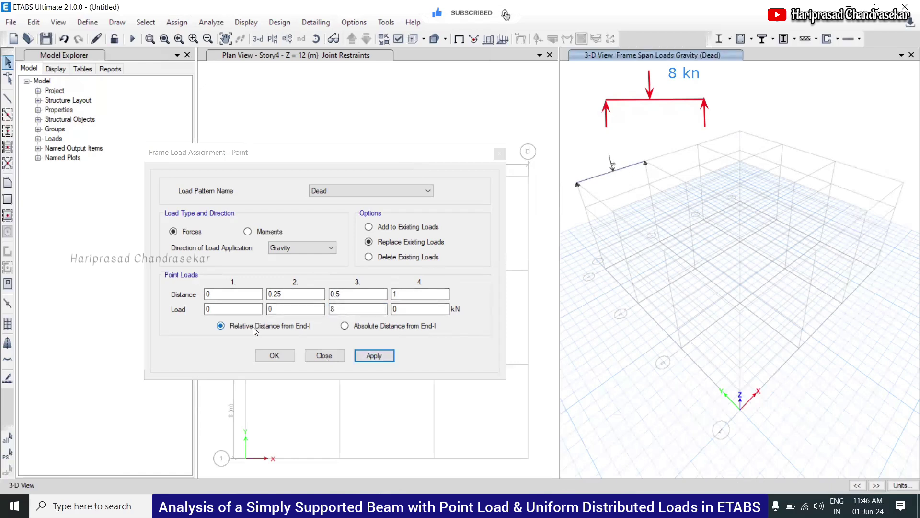
Add another 8 kN point load to the beam's existing loads at an absolute distance of 2 m from End-I
left_click(360, 329)
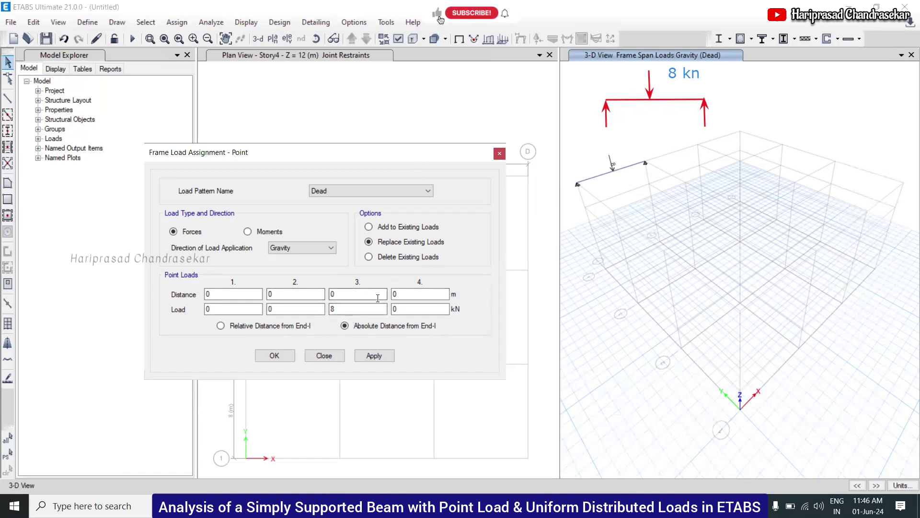
left_click(368, 227)
double_click(352, 294)
type("2")
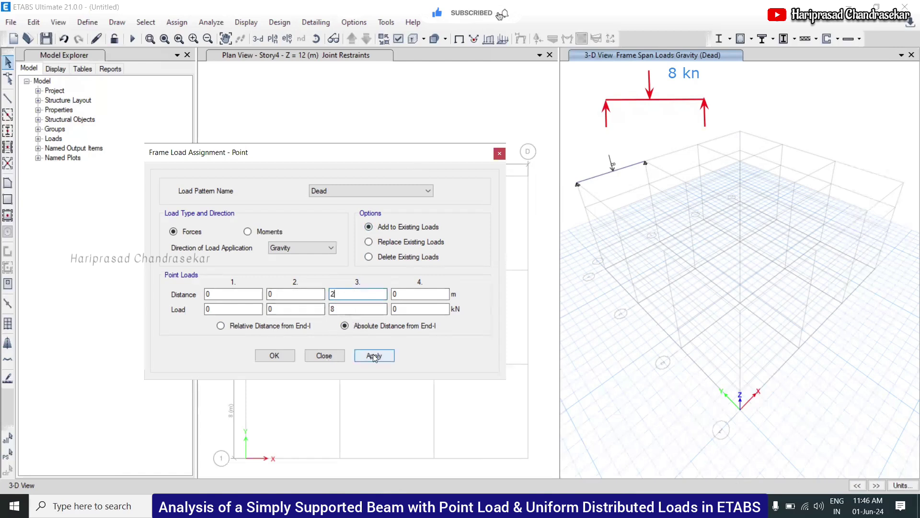
left_click(374, 357)
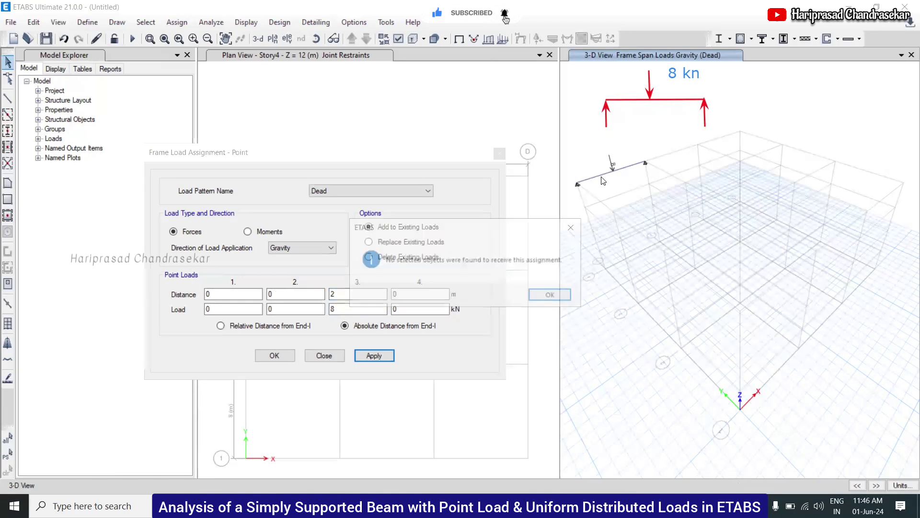
left_click(553, 294)
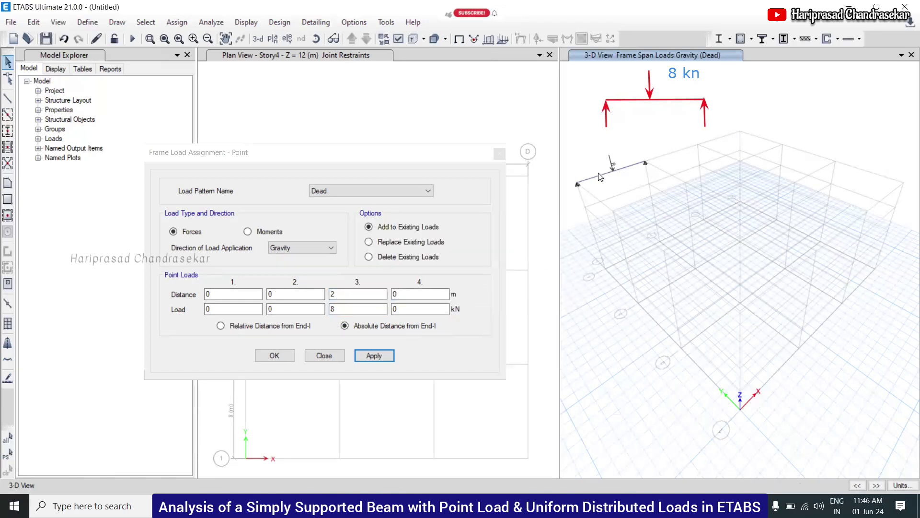
left_click(602, 179)
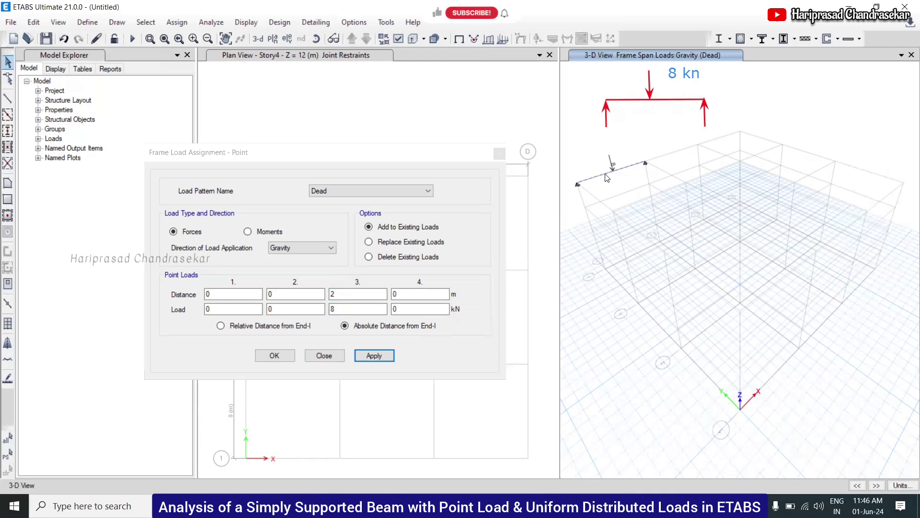
left_click(374, 356)
Delete all existing Dead point loads from the beam
left_click(396, 257)
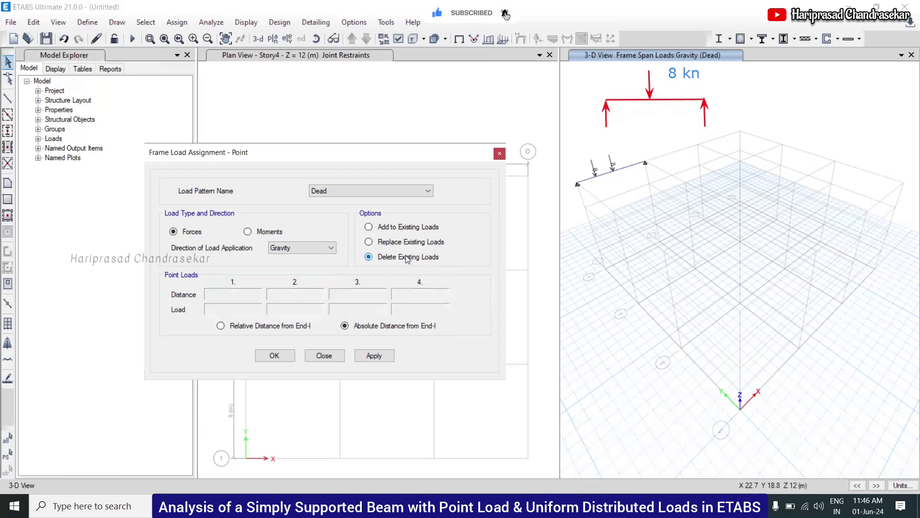
left_click(631, 166)
left_click(392, 356)
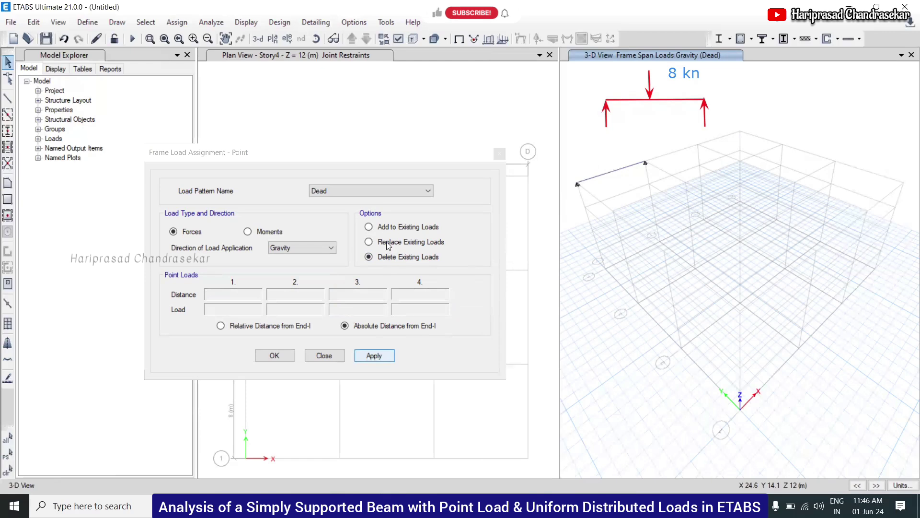
Assign an 8 kN point load to the beam at an absolute distance of 4 m from End-I, using the replace existing loads option
left_click(373, 242)
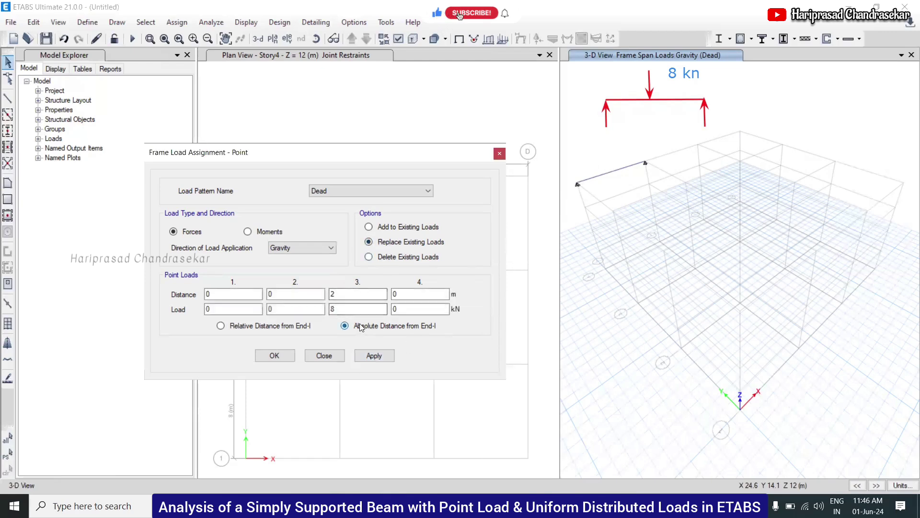
left_click(624, 168)
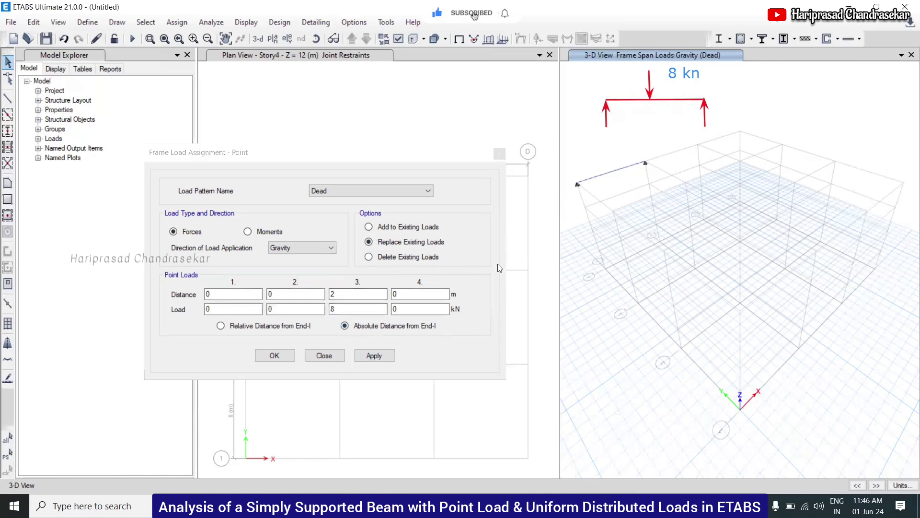
double_click(358, 294)
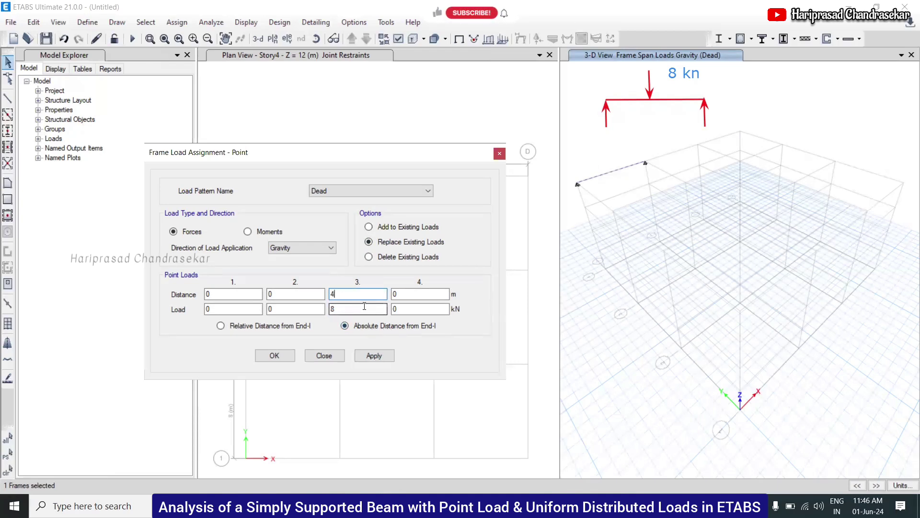
left_click(373, 356)
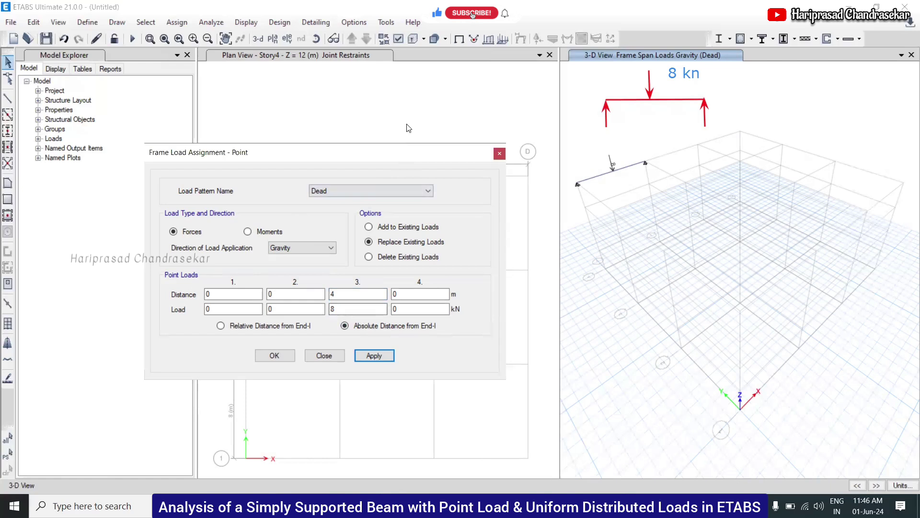
Review the point load's direction options once more, keep Gravity, and close the load assignment
left_click_drag(344, 160, 360, 123)
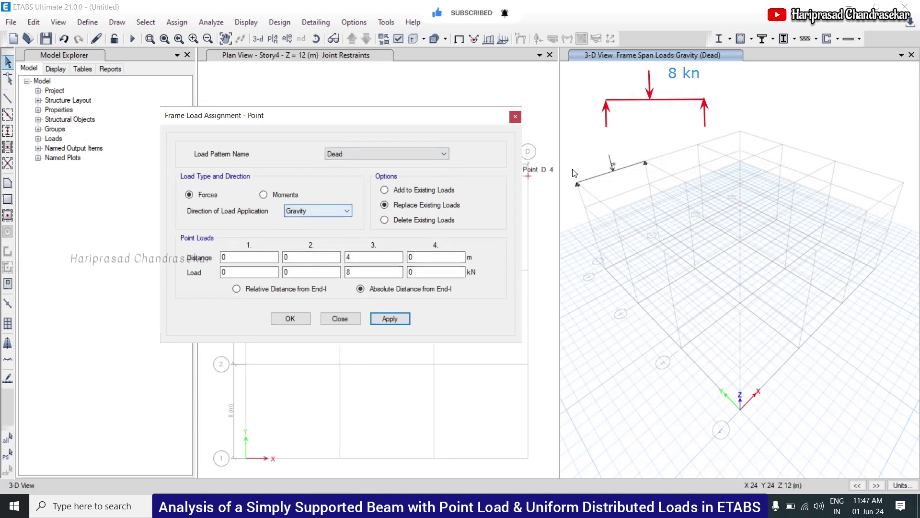
left_click(335, 212)
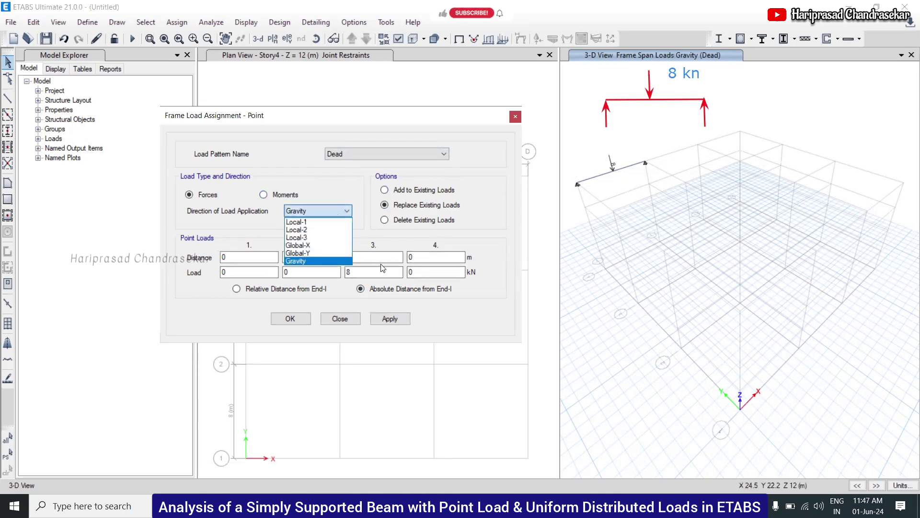
left_click(338, 214)
left_click(340, 212)
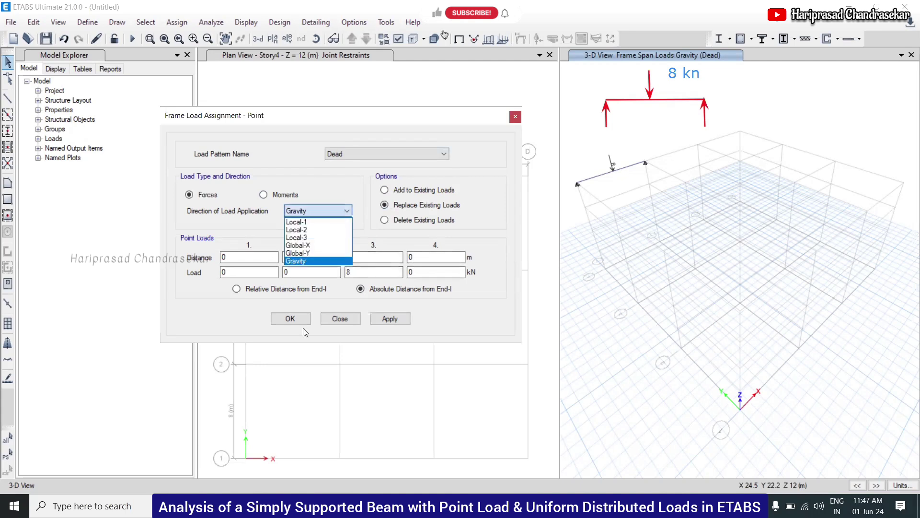
left_click(317, 261)
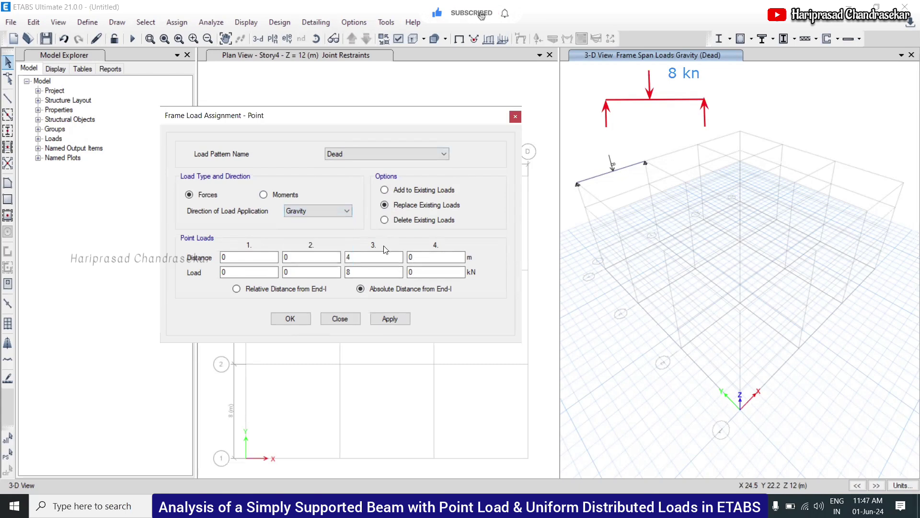
left_click(353, 320)
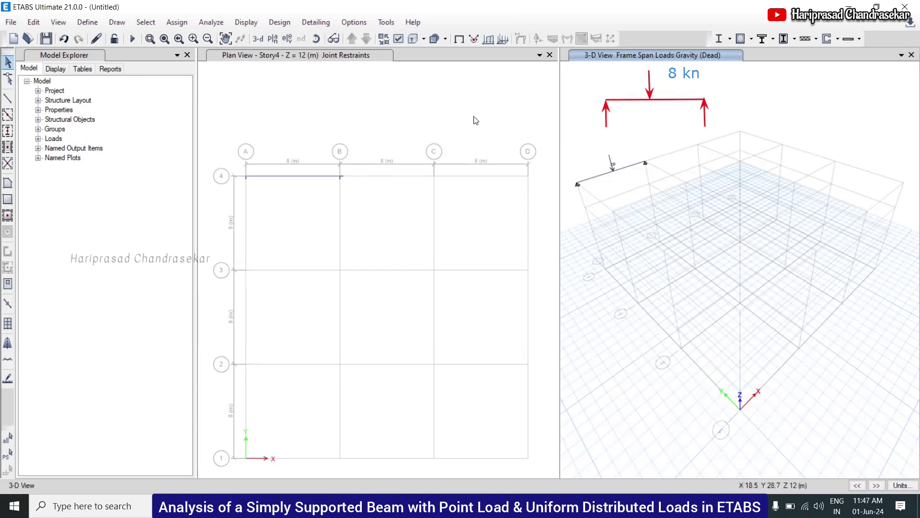
Change the plan view to the elevation view along grid line 4
left_click(399, 88)
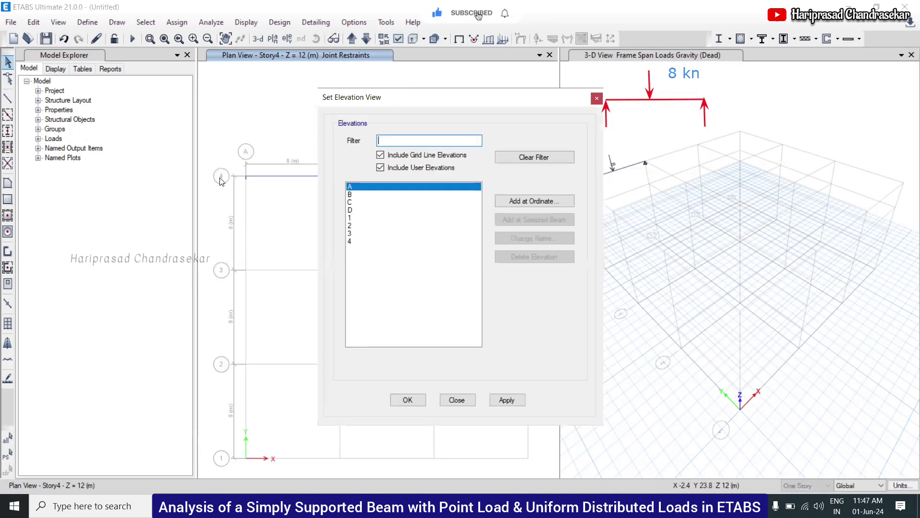
left_click(353, 241)
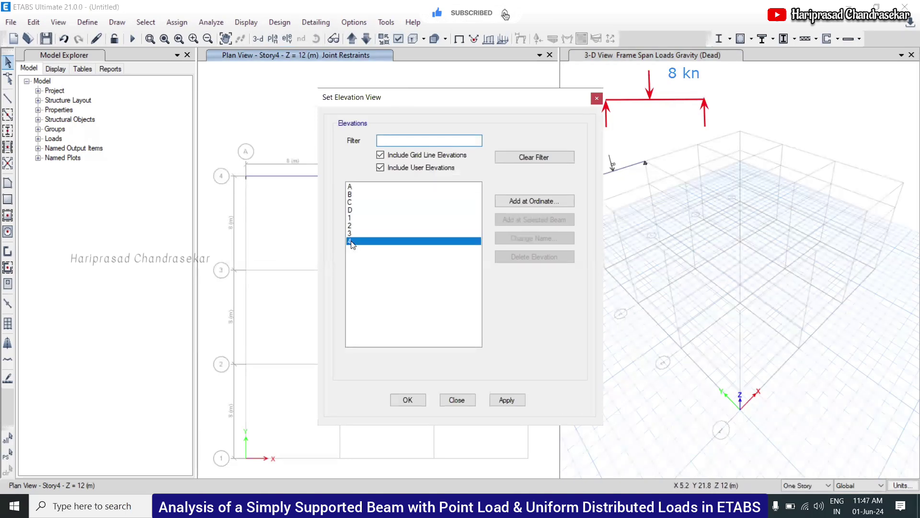
left_click(416, 401)
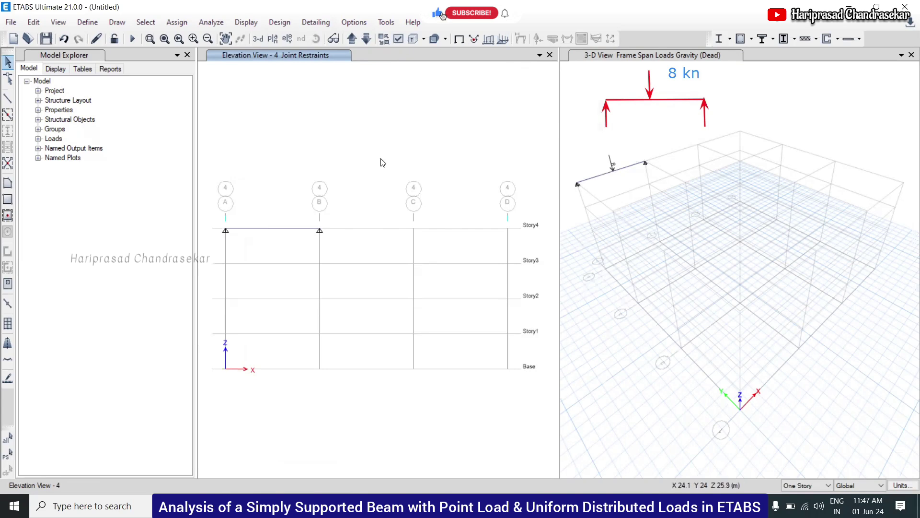
left_click(288, 39)
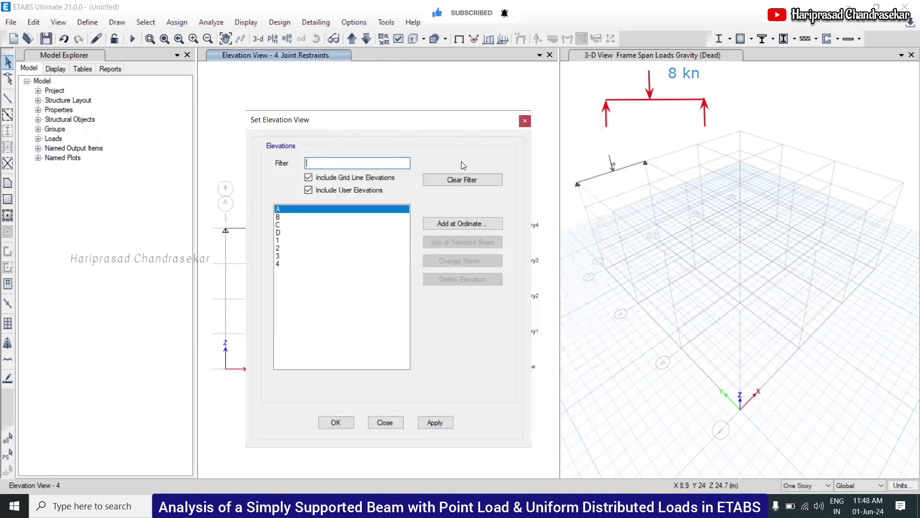
left_click(525, 122)
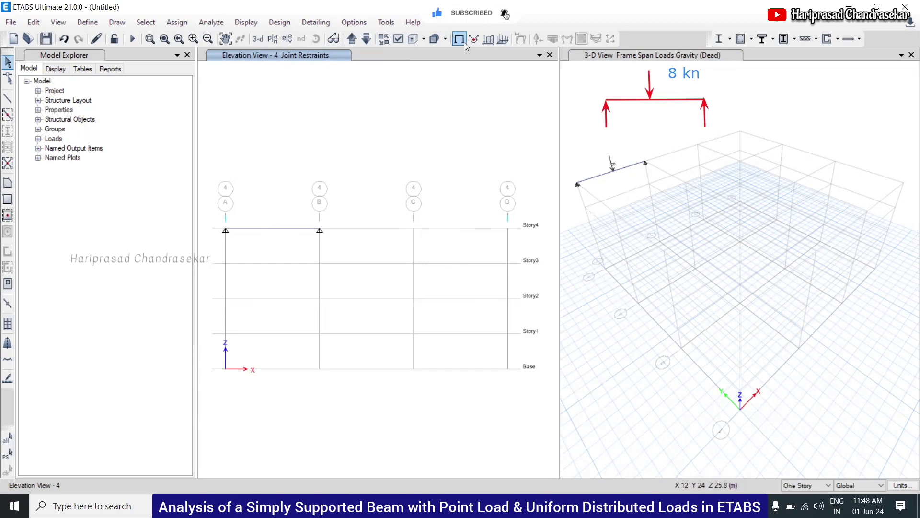
Display the Dead frame span loads as forces in the elevation view, with joint loads and loading values included
left_click(489, 39)
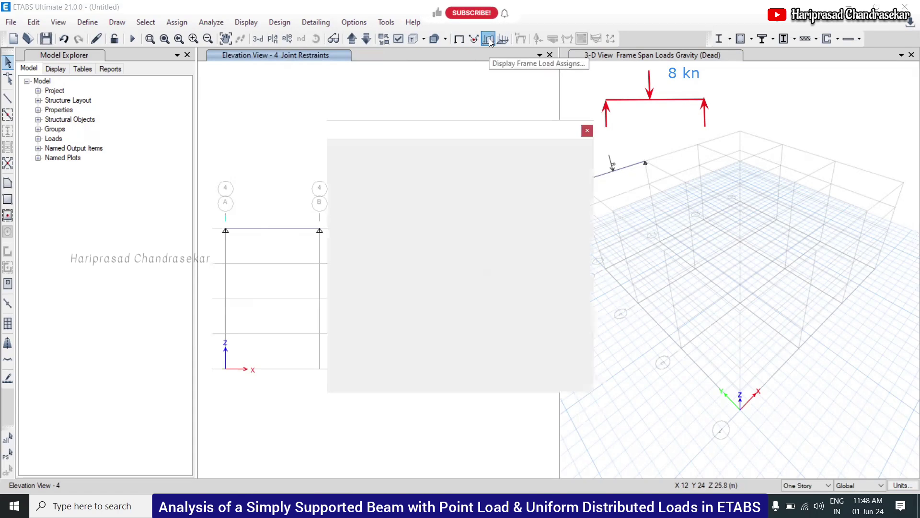
left_click_drag(405, 134, 566, 164)
left_click(620, 198)
left_click(613, 209)
left_click(670, 400)
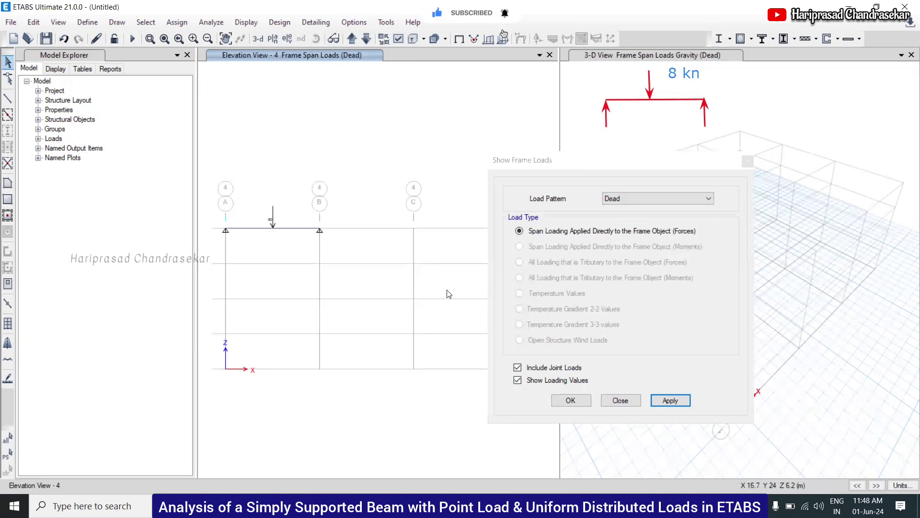
left_click(747, 162)
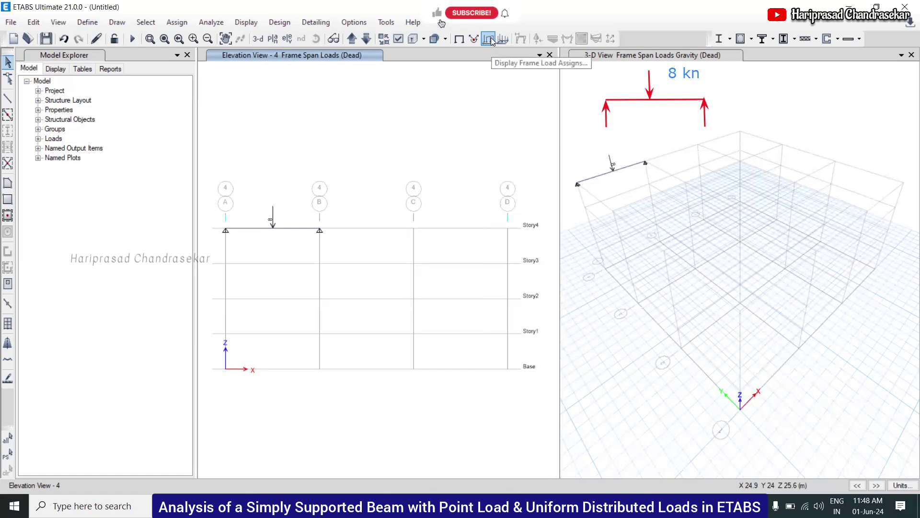
Review the load pattern choices in the frame point load assignment, keep Dead, and close it without applying anything
left_click(185, 23)
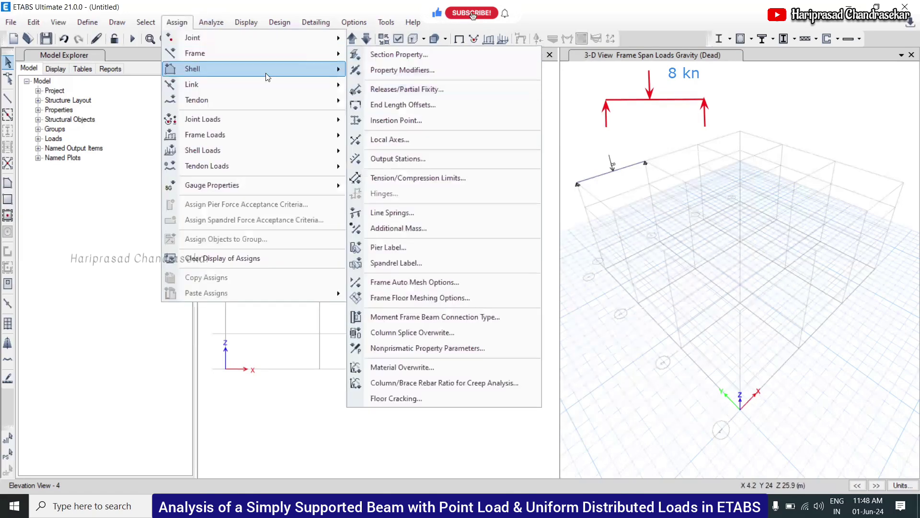
mouse_move(281, 134)
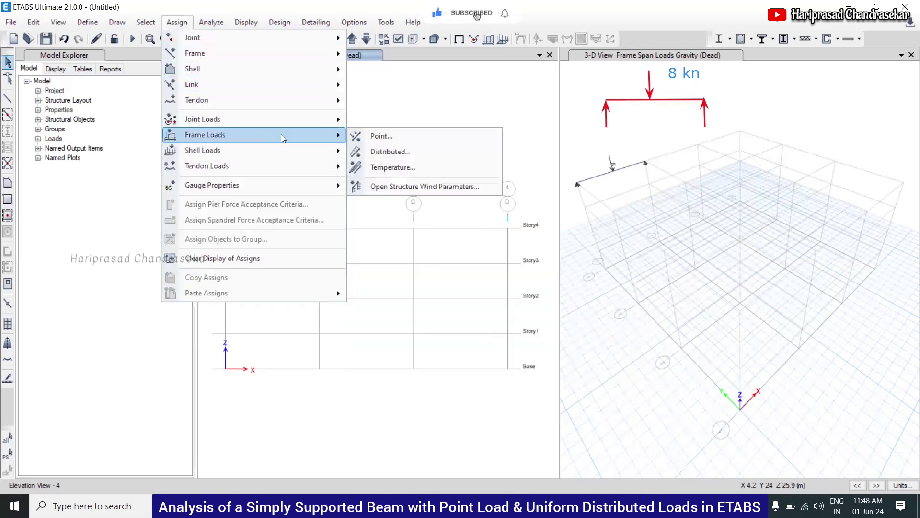
left_click(384, 137)
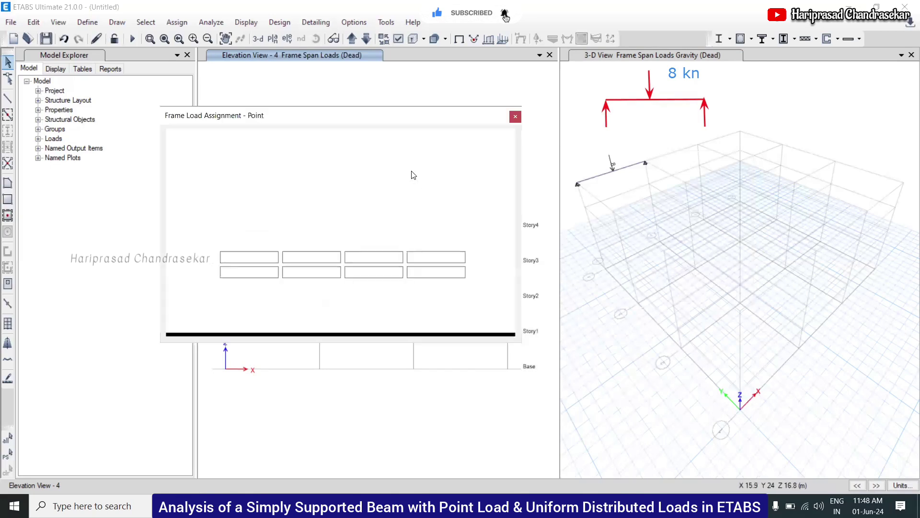
left_click(350, 155)
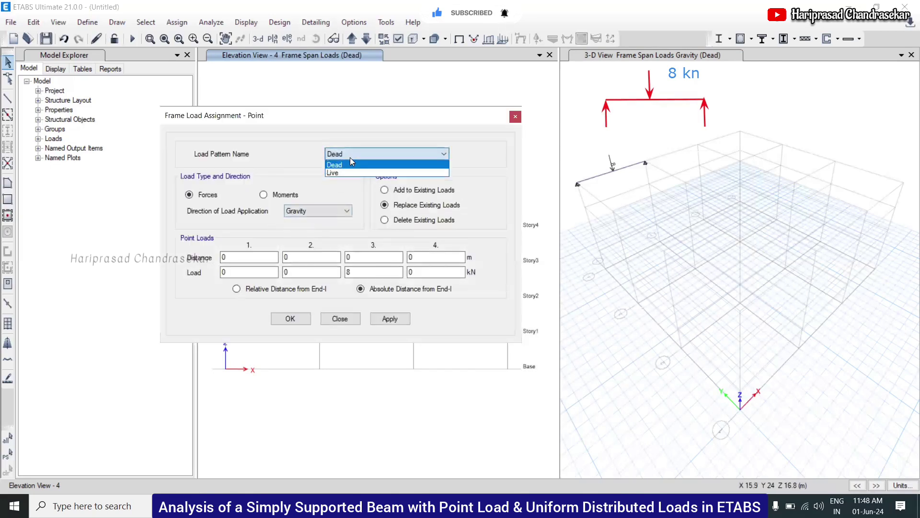
left_click(350, 156)
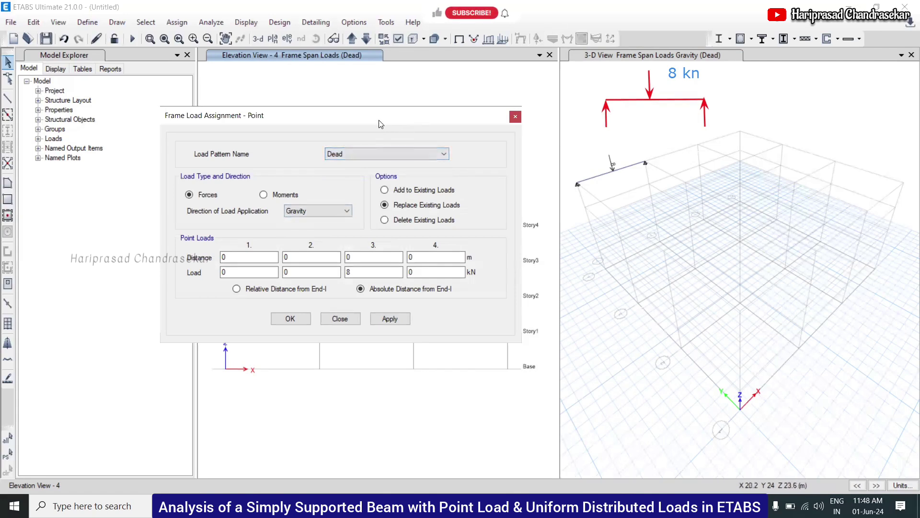
left_click_drag(380, 124, 649, 162)
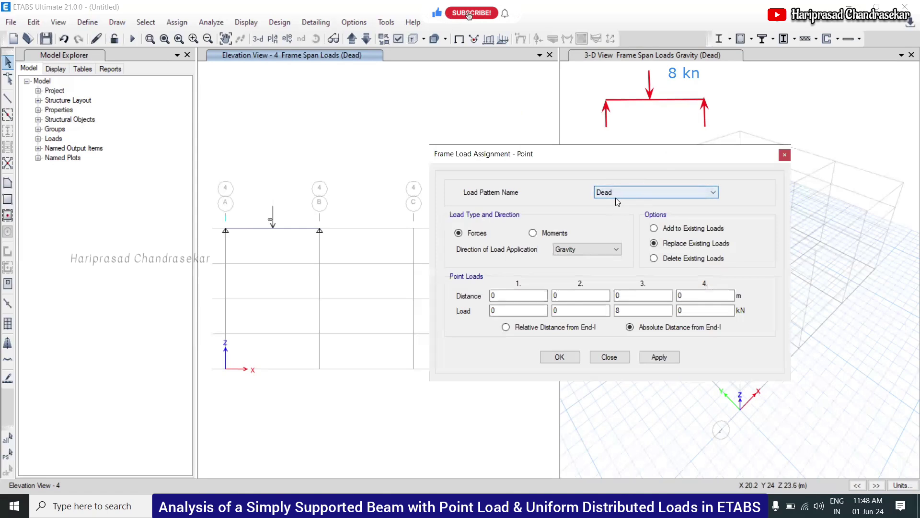
left_click(785, 155)
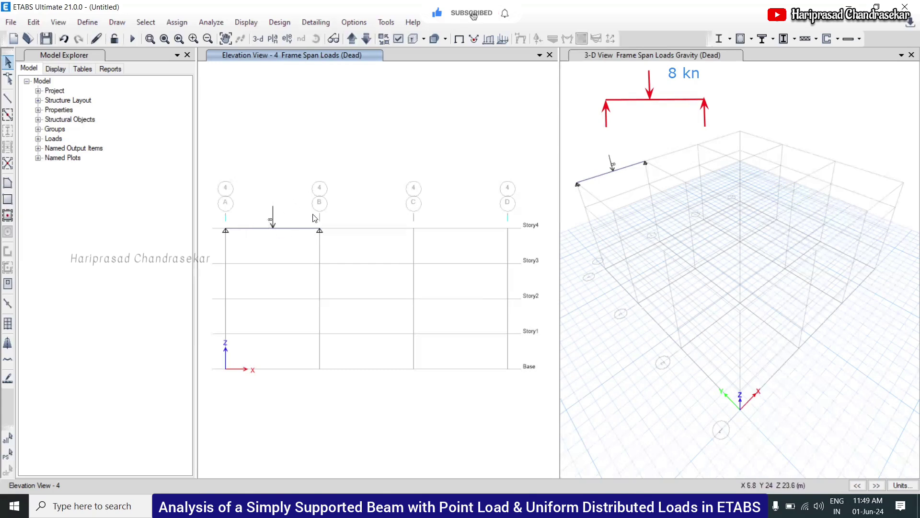
Check the model with all joint, frame, shell and other checks plus the frame trim/extend fix enabled, and dismiss the report
left_click(216, 23)
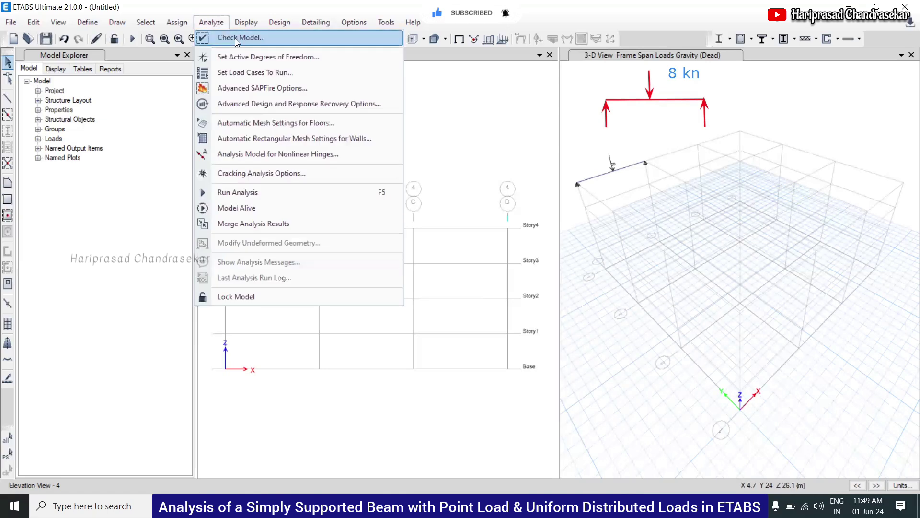
left_click(235, 38)
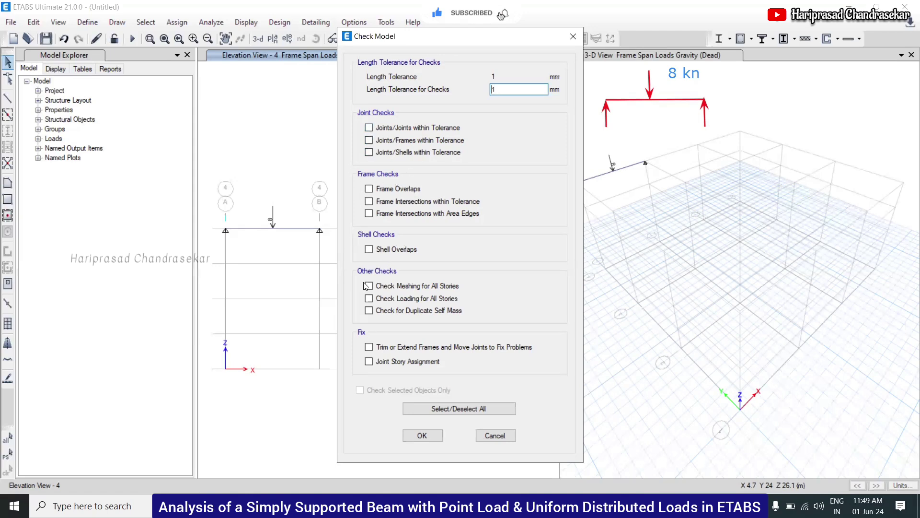
left_click(470, 409)
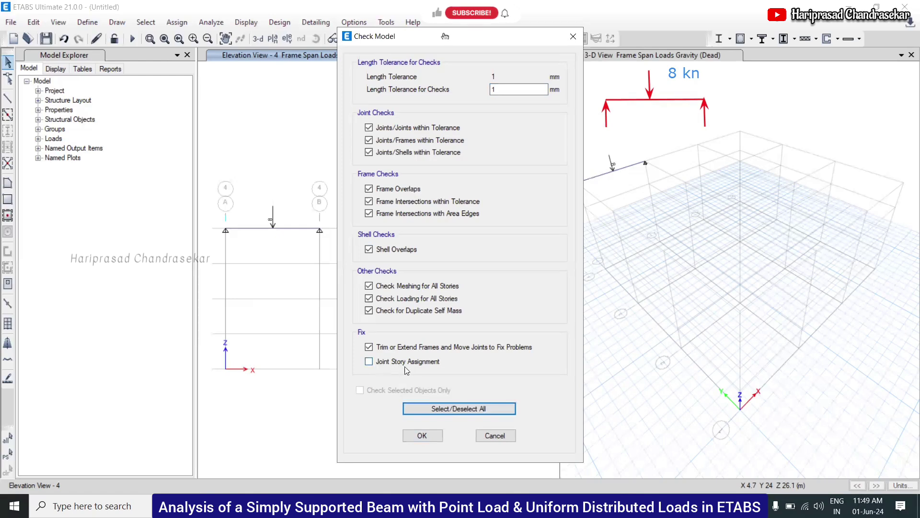
left_click(423, 437)
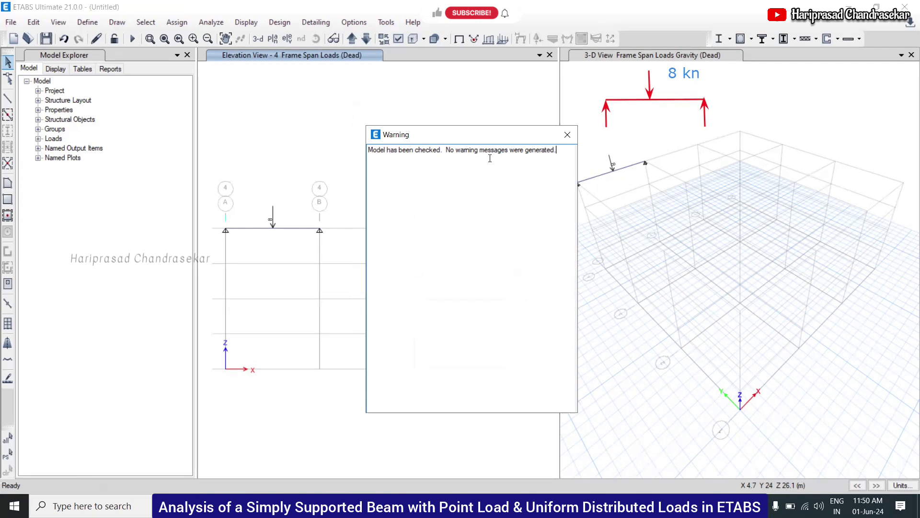
left_click(567, 134)
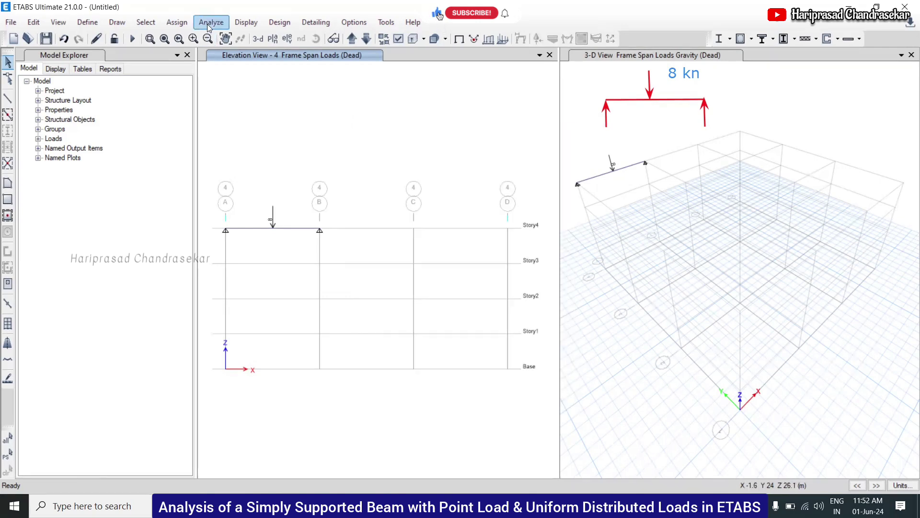
Run the analysis, saving the model file as "simple beam design with pt load"
left_click(209, 23)
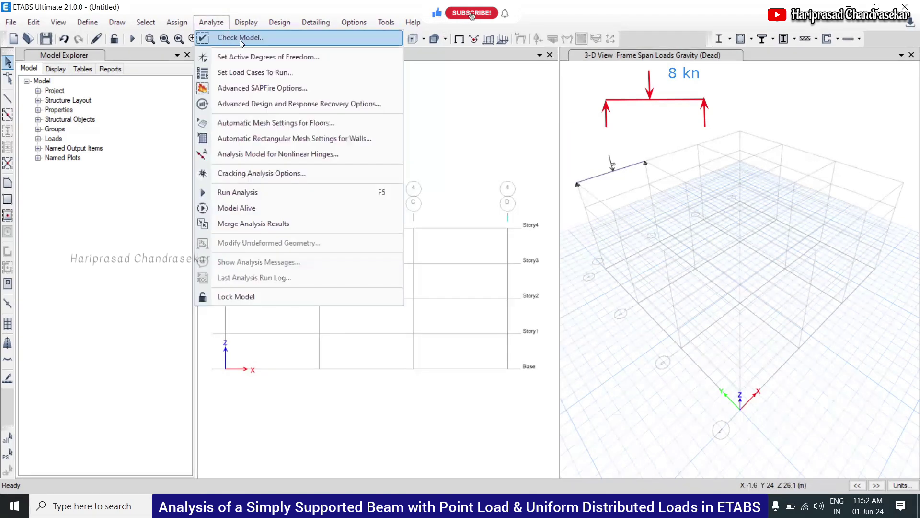
left_click(262, 194)
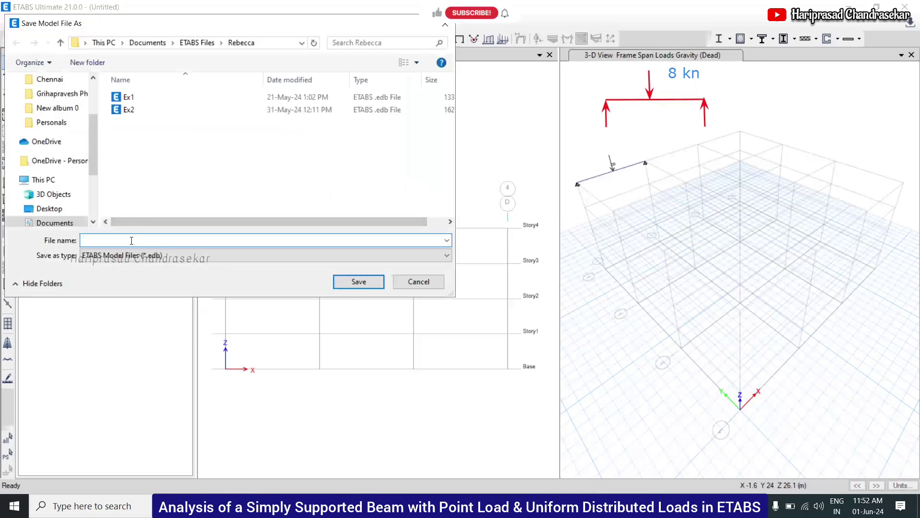
type("simple beam design")
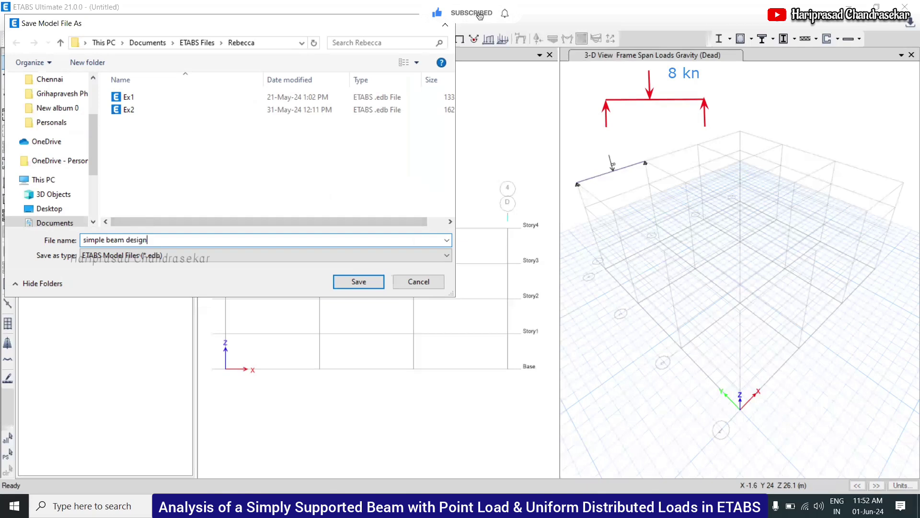
type(" with pt load")
left_click(359, 282)
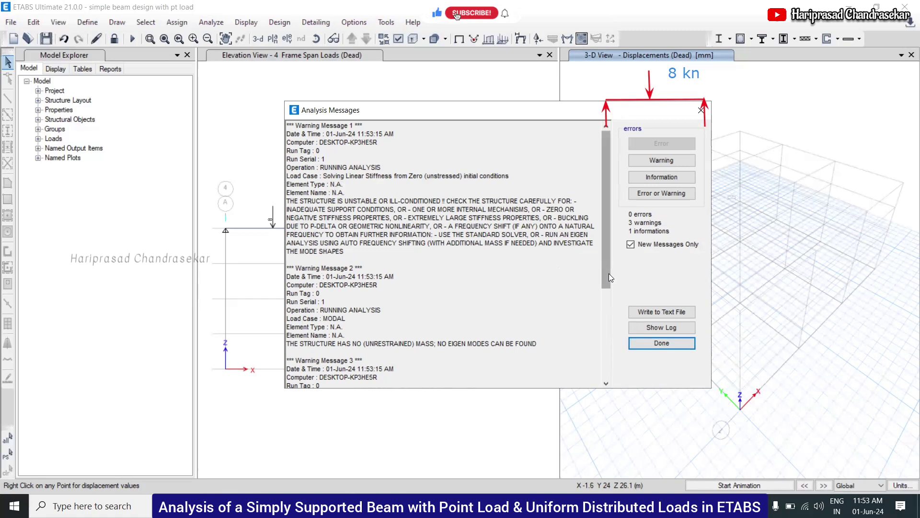
Read through the warning and informational entries in the analysis messages
left_click_drag(609, 273, 609, 382)
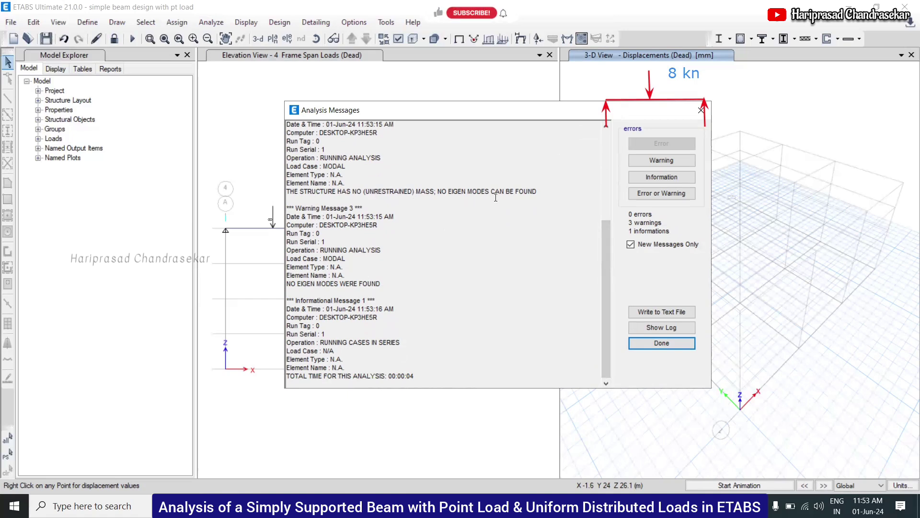
left_click_drag(608, 287, 596, 315)
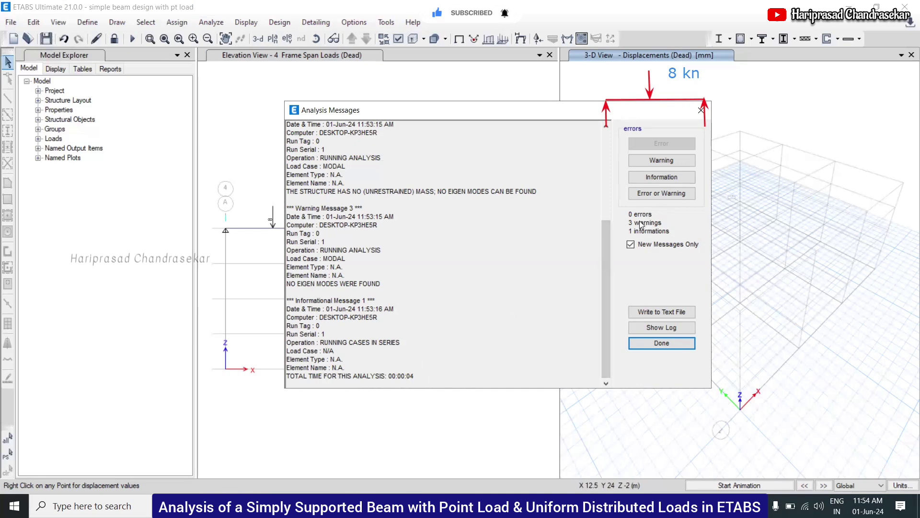
left_click(601, 257)
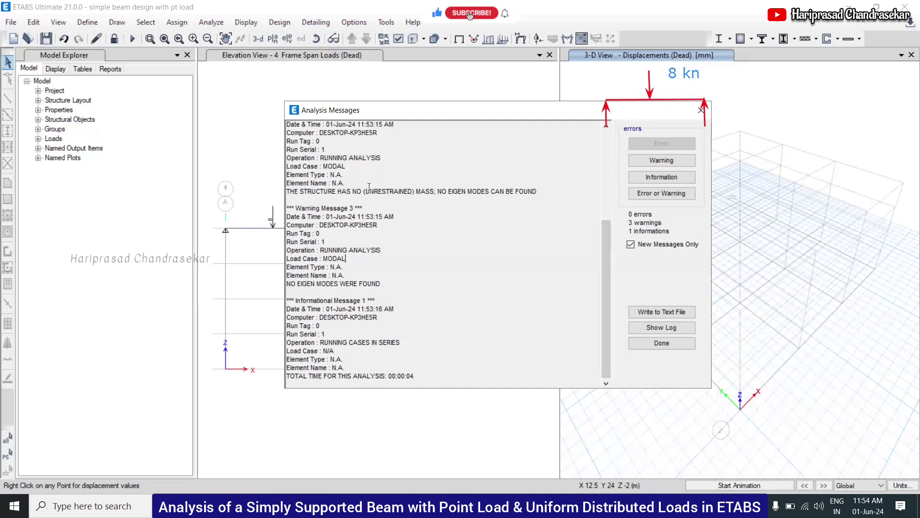
mouse_move(607, 252)
left_mouse_down()
mouse_move(620, 147)
mouse_move(610, 287)
mouse_move(615, 266)
left_mouse_up()
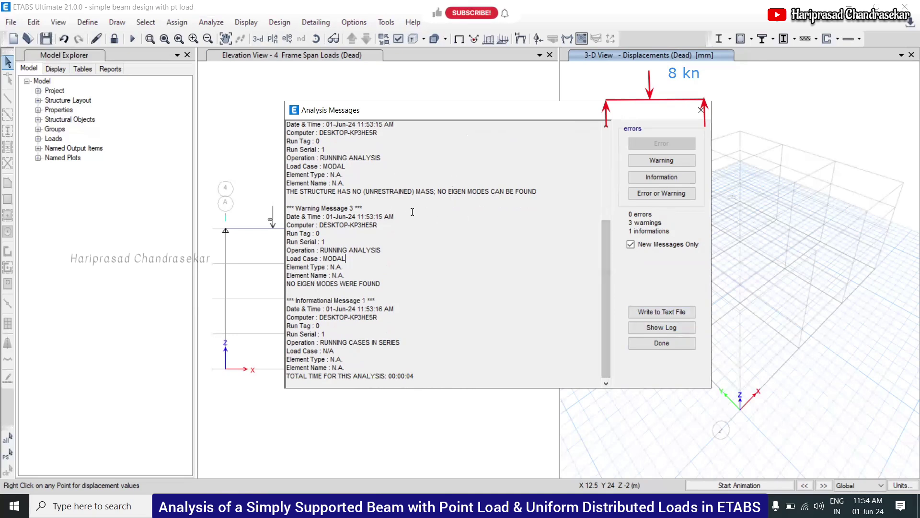
Show the analysis log, examine it from the end back to the beginning, and return to the analysis messages
left_click(661, 328)
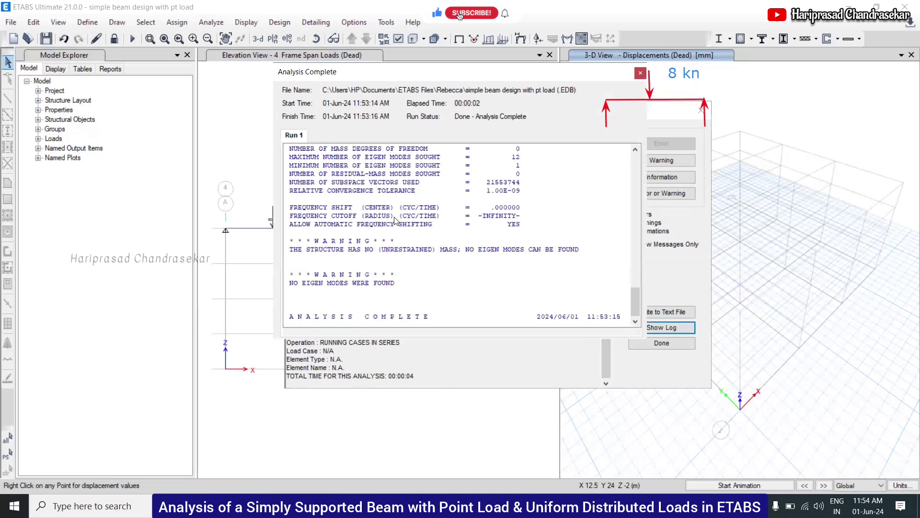
scroll(507, 231, "up", 5)
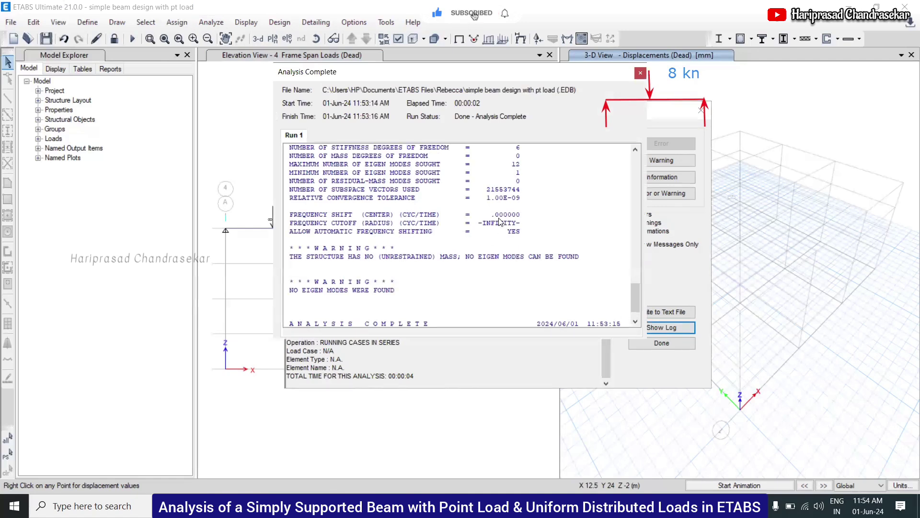
scroll(477, 215, "up", 10)
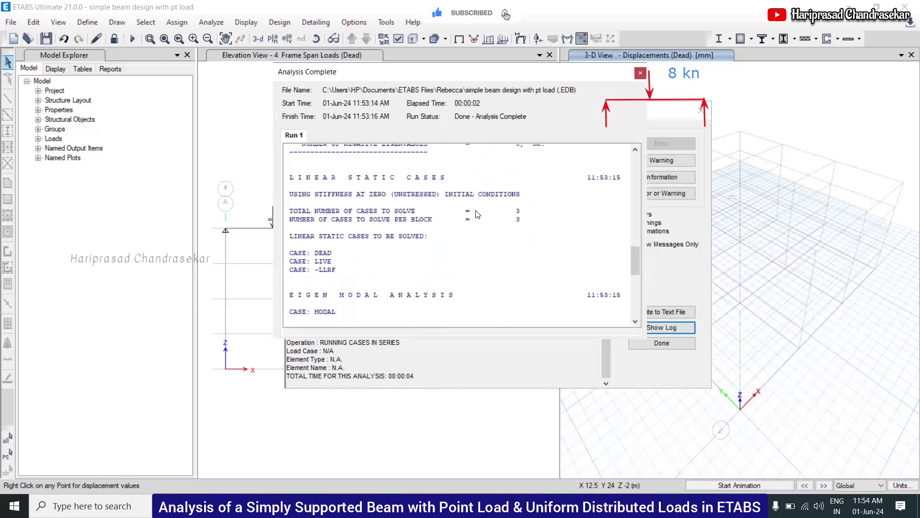
scroll(477, 215, "up", 10)
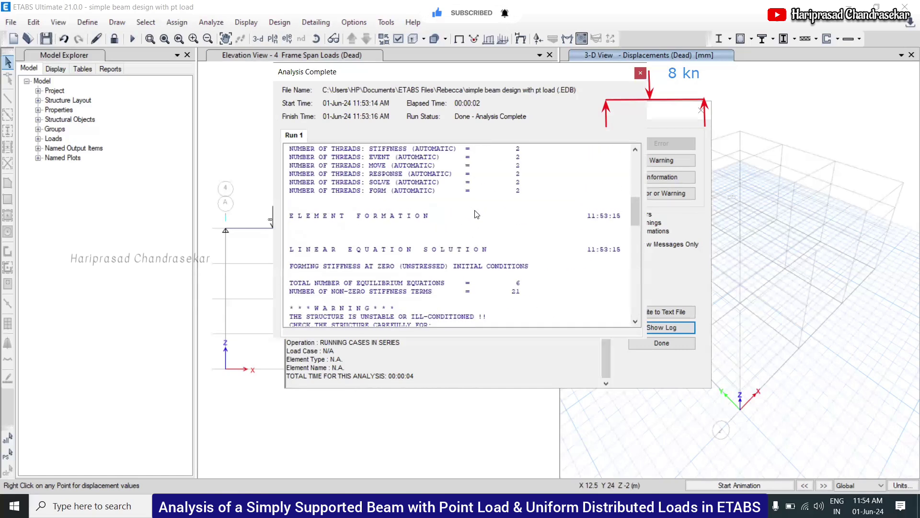
scroll(444, 213, "up", 5)
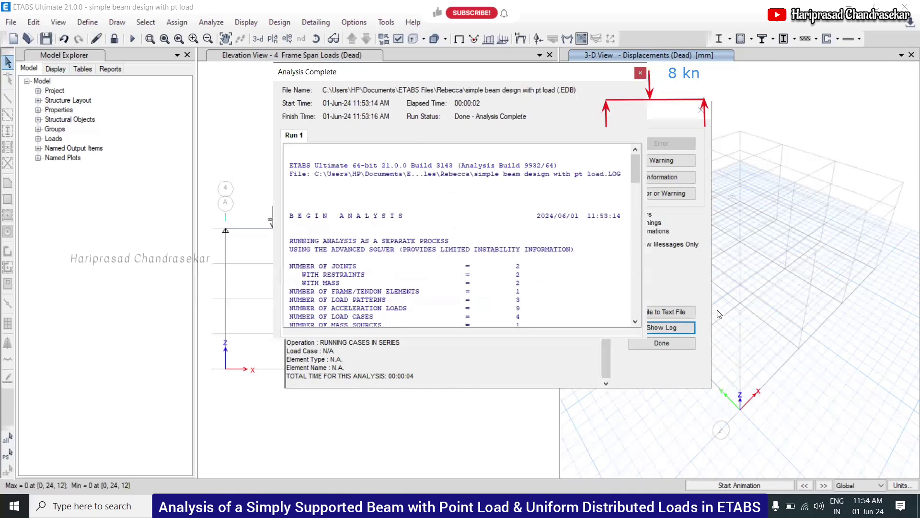
left_click(658, 272)
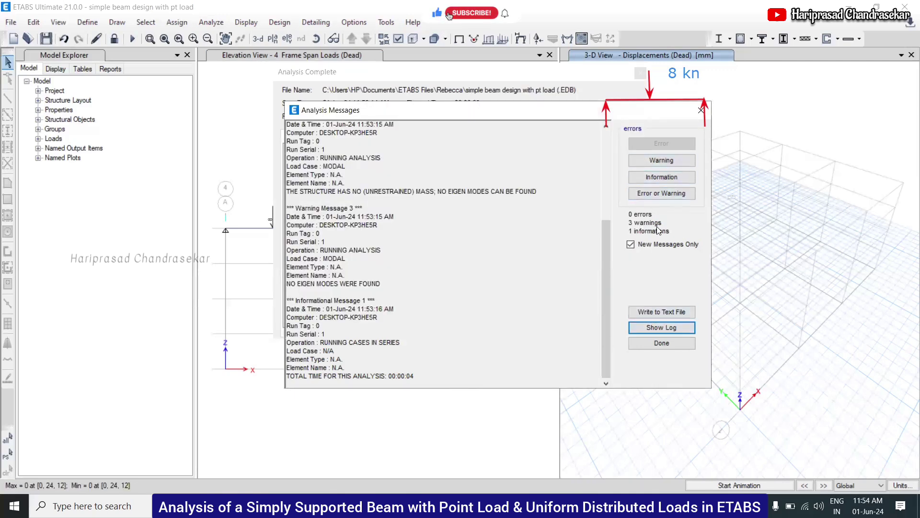
Search the analysis messages for warnings, information entries and errors, and close the messages and the analysis report
left_click(660, 160)
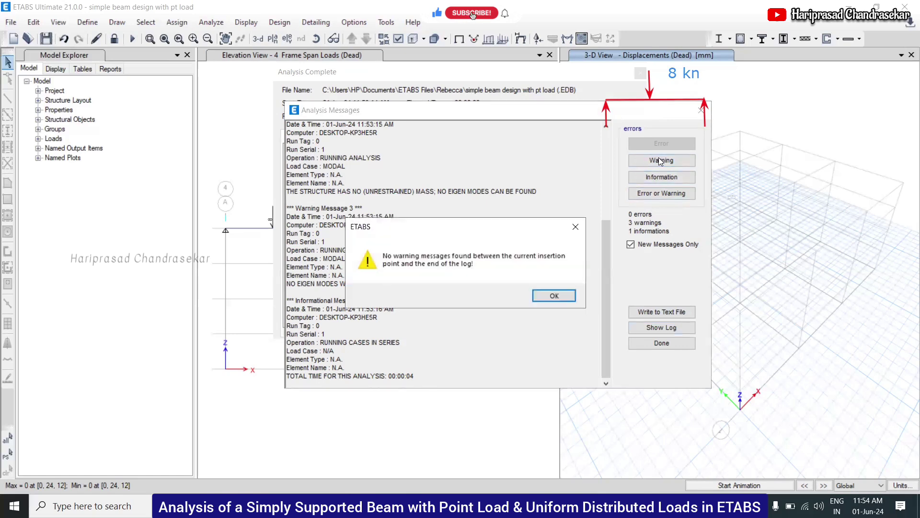
left_click(553, 296)
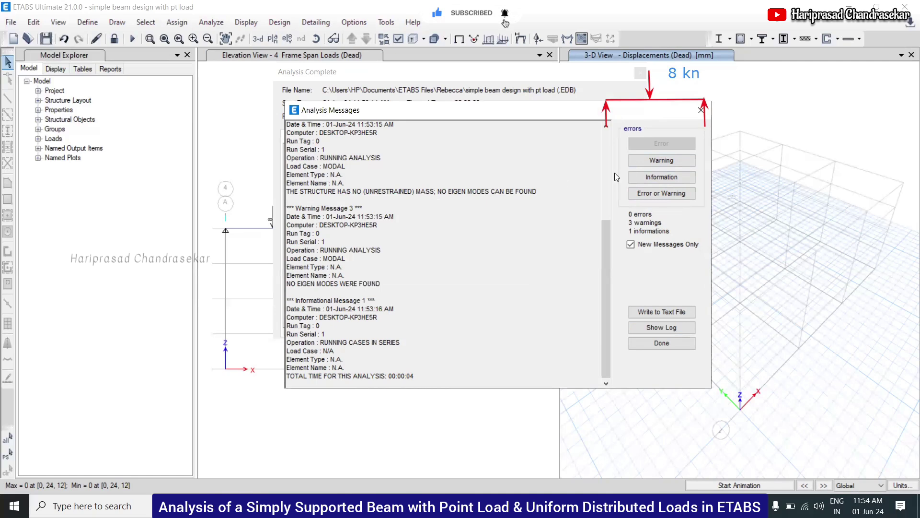
left_click(660, 178)
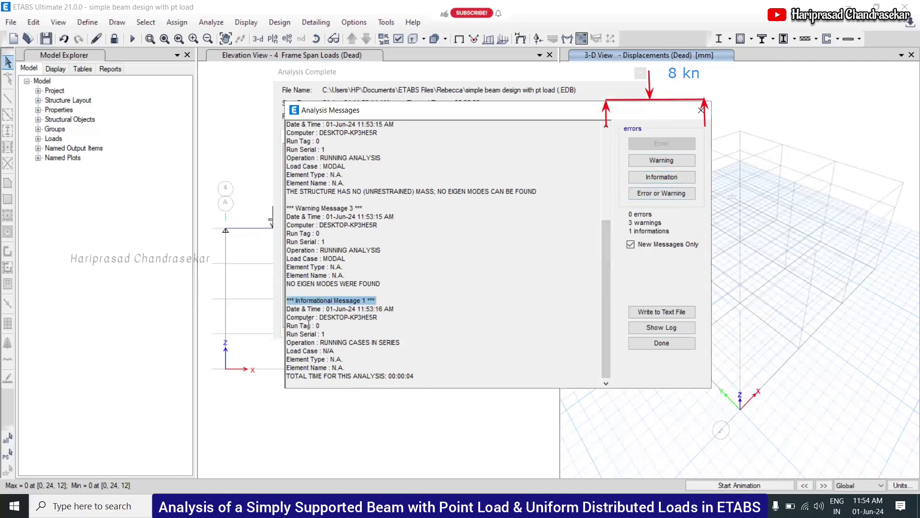
left_click(652, 195)
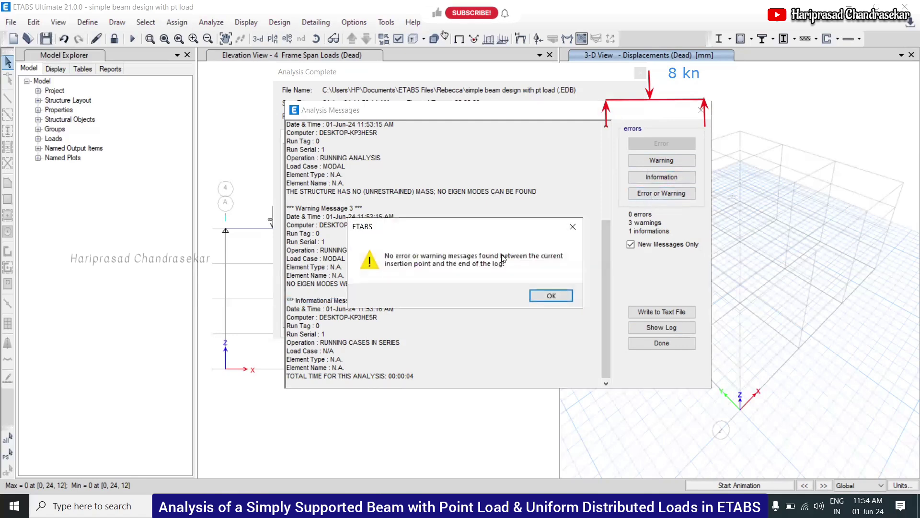
left_click(539, 294)
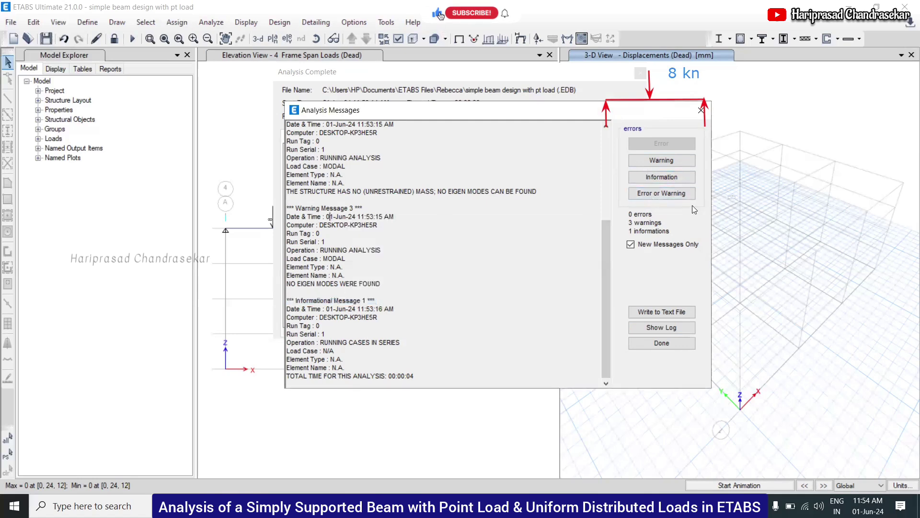
left_click(677, 195)
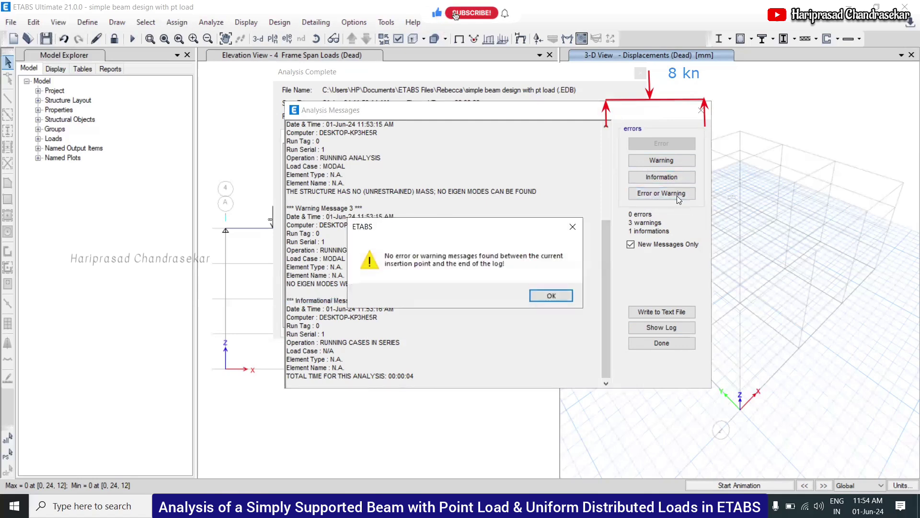
left_click(558, 294)
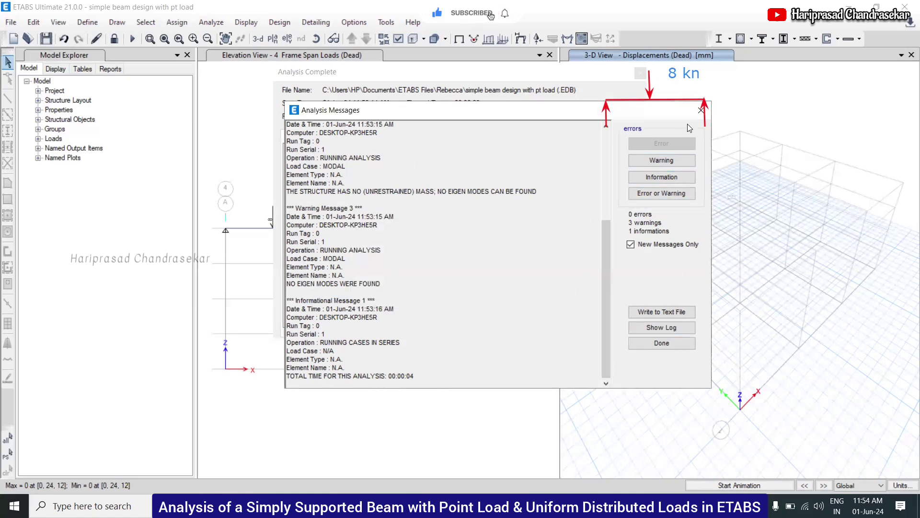
left_click(701, 110)
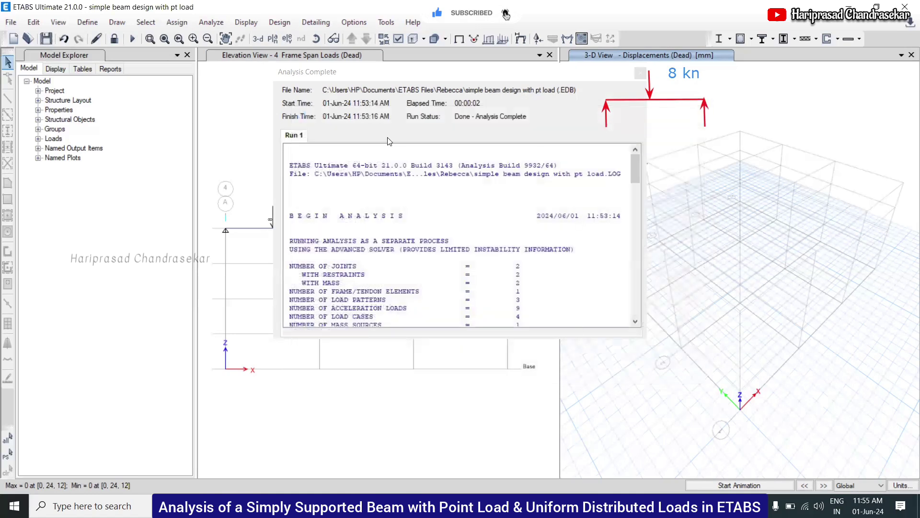
left_click(640, 72)
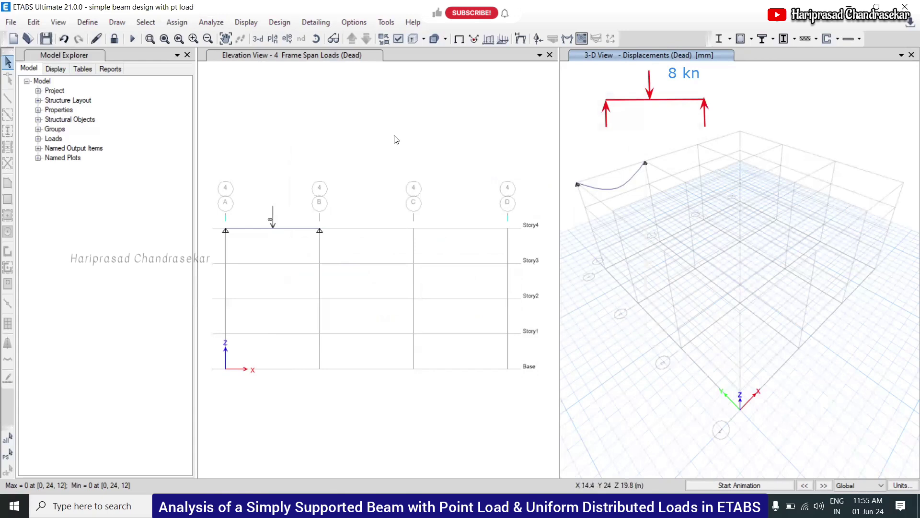
Close the 3-D view and display the deformed shape for the Dead case in Elevation View 4 with automatic scaling
left_click(909, 58)
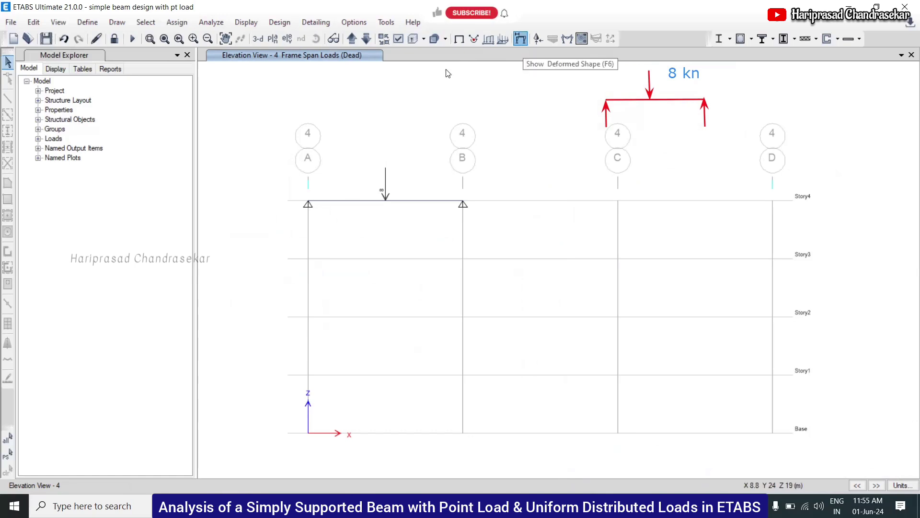
left_click_drag(437, 42, 316, 26)
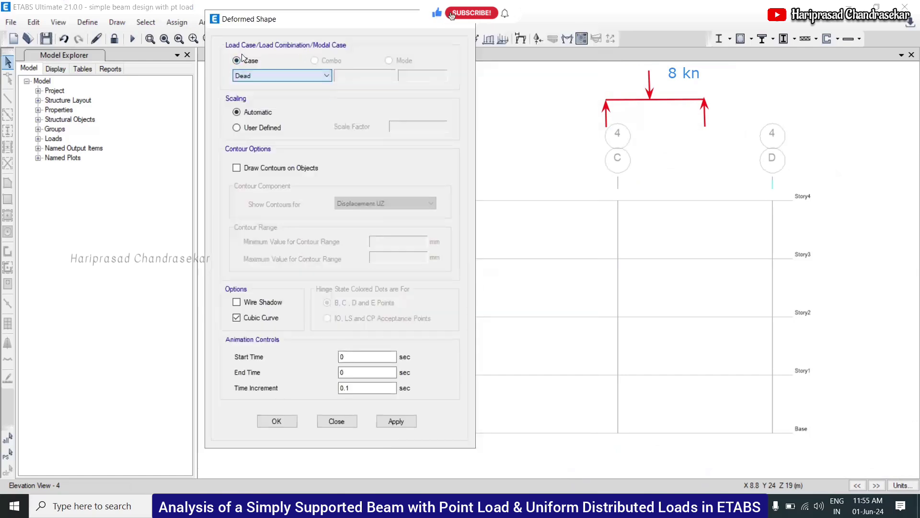
left_click(278, 420)
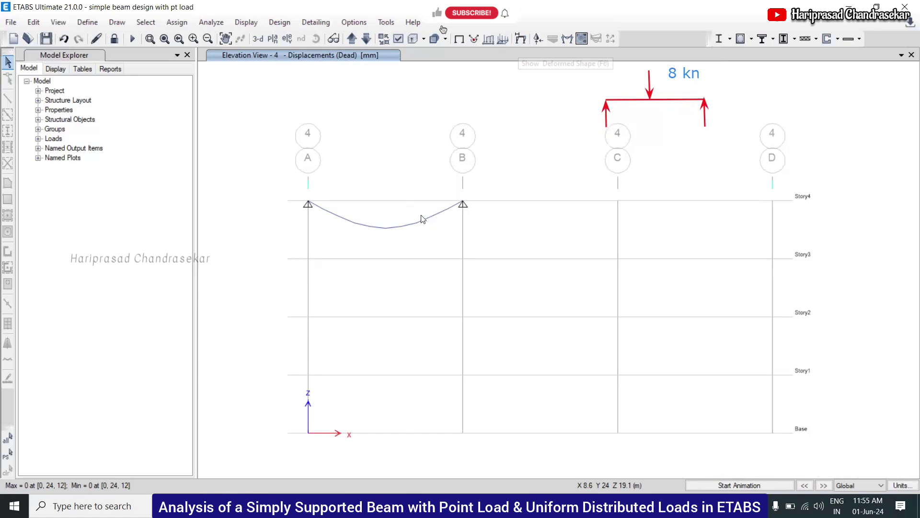
Replace the deformed shape with Dead case point reactions plotted as arrows, including Fx, Fy, Fz, Mx, My and Mz, and inspect both supports
left_click(459, 39)
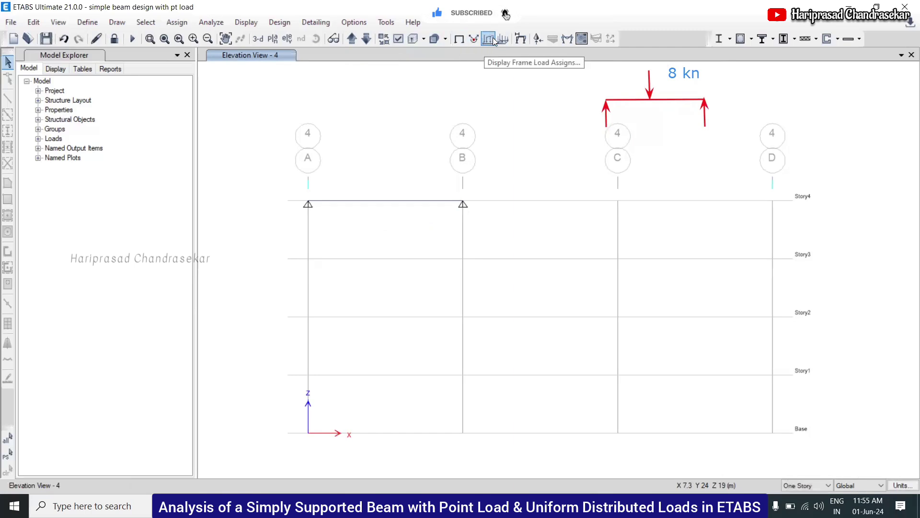
left_click(538, 39)
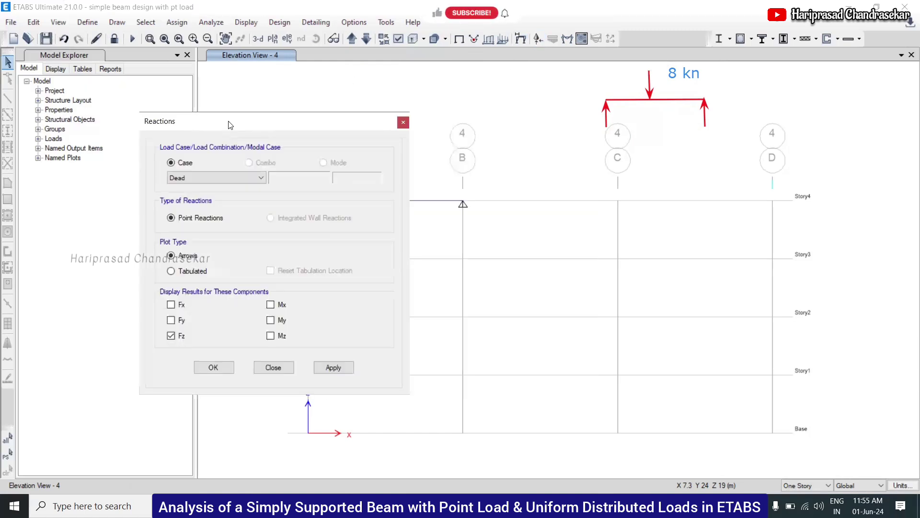
left_click_drag(230, 126, 203, 118)
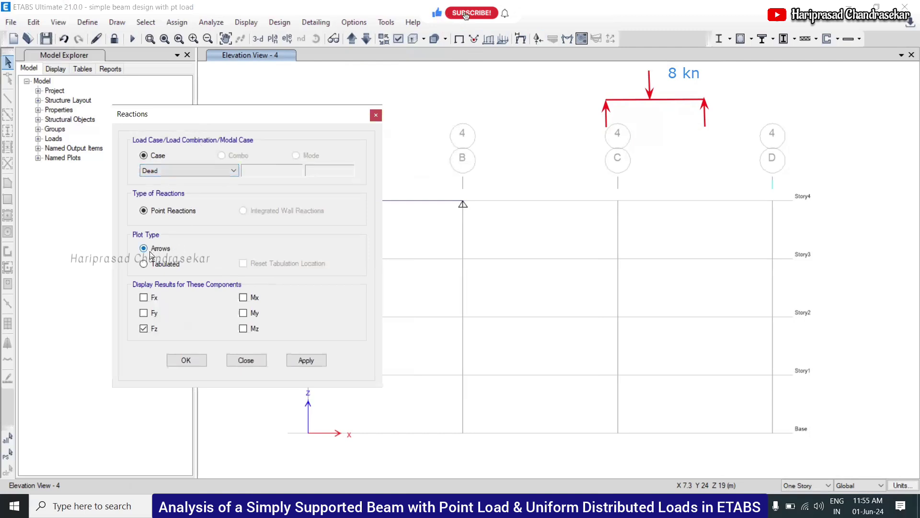
left_click(144, 298)
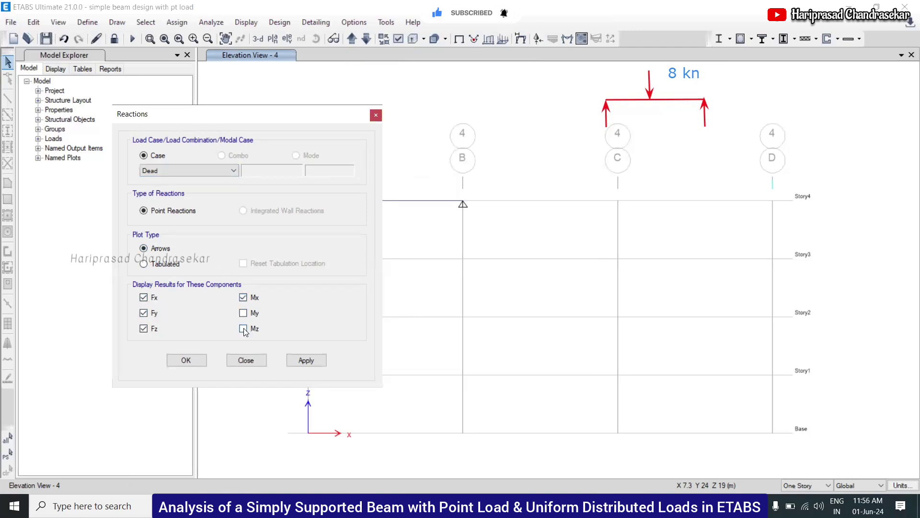
left_click(244, 313)
left_click(197, 363)
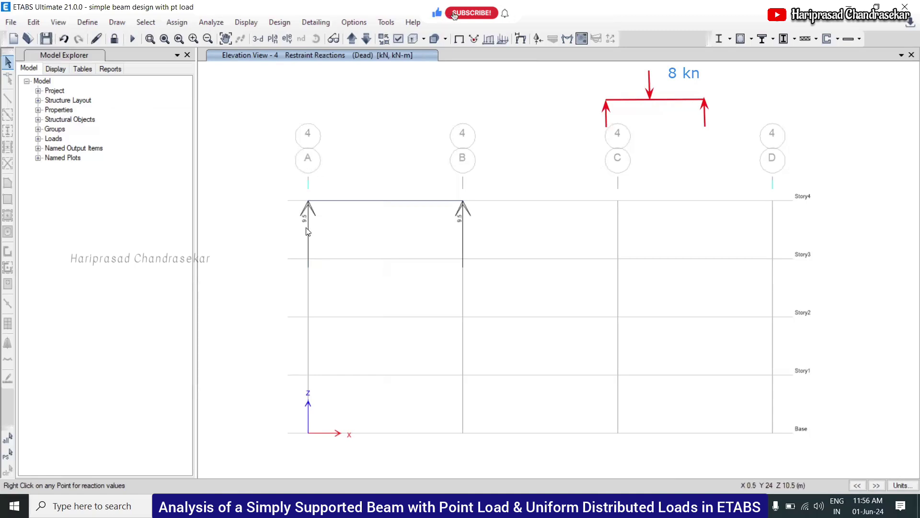
scroll(287, 205, "up", 3)
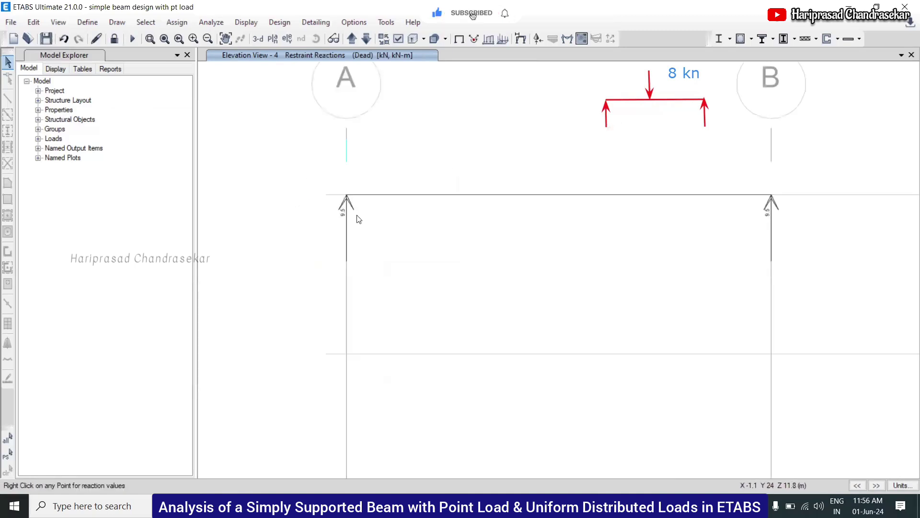
scroll(791, 192, "up", 4)
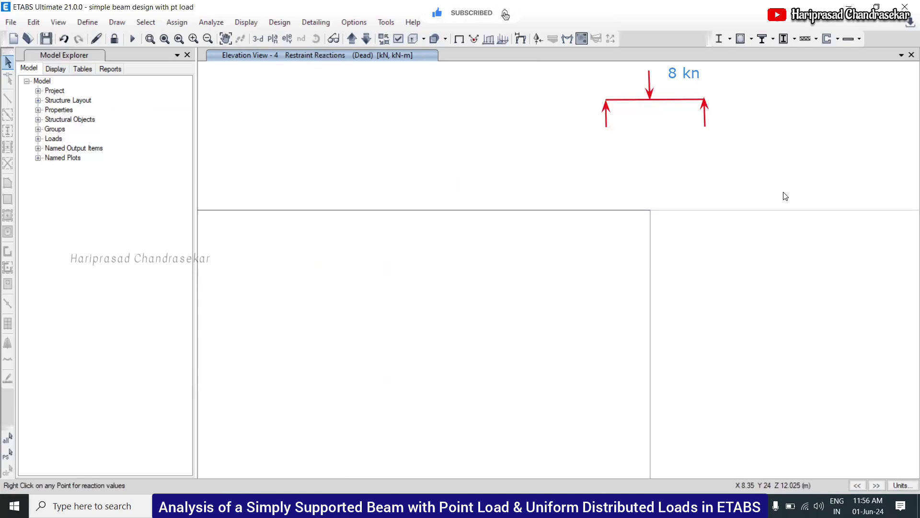
scroll(670, 209, "down", 4)
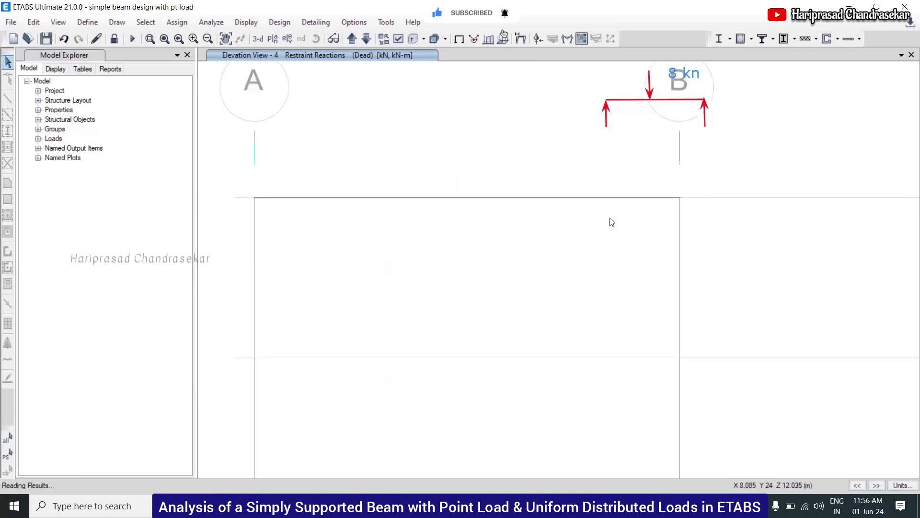
scroll(261, 204, "down", 3)
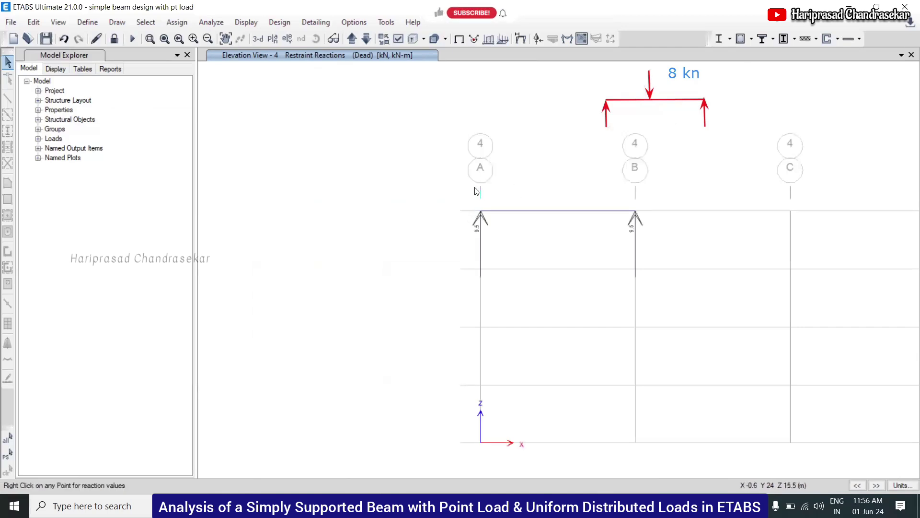
Change the Dead case support reactions to a tabulated plot showing all force and moment components
left_click(539, 39)
left_click(160, 263)
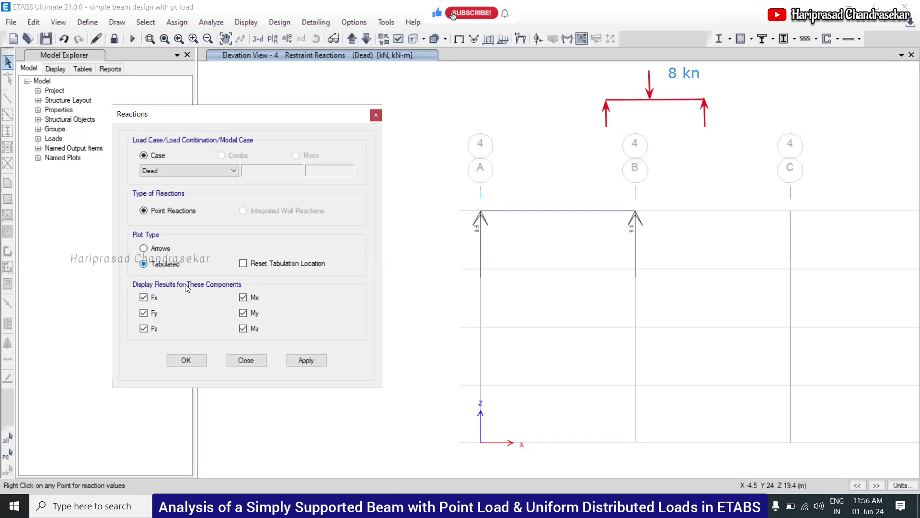
left_click(310, 360)
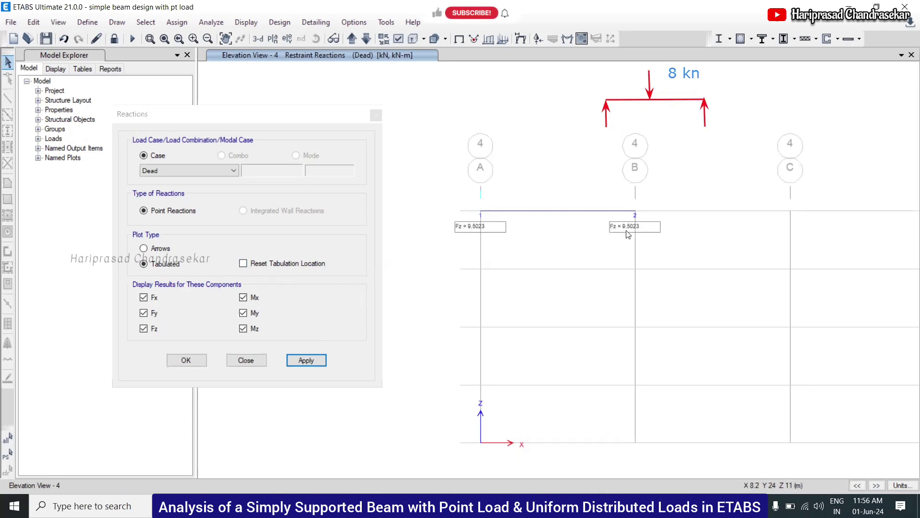
left_click(207, 167)
left_click(196, 171)
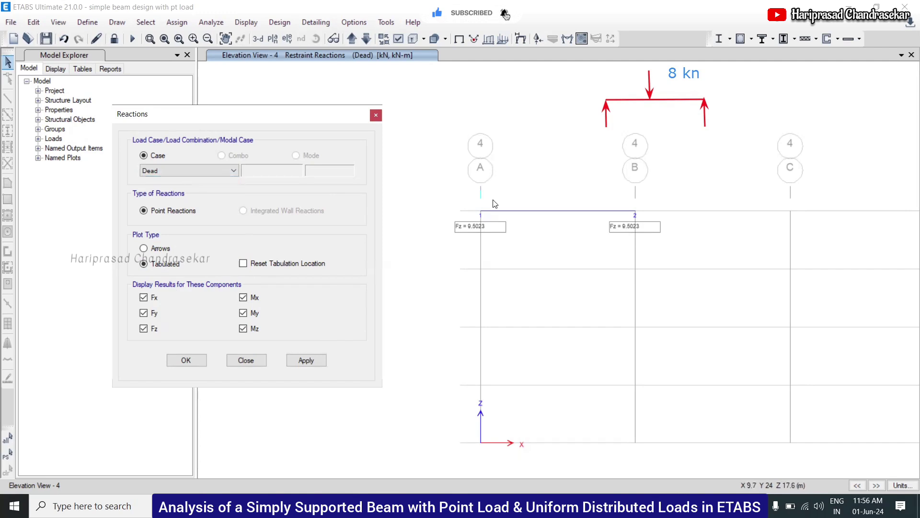
View the tabulated support reactions for the Live case and return the display to the Dead case
left_click(205, 170)
left_click(173, 188)
left_click(187, 361)
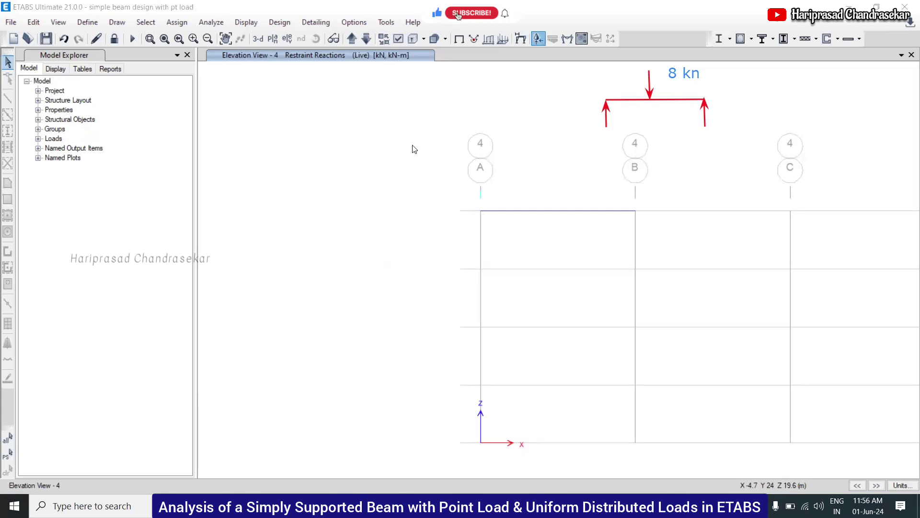
left_click(212, 171)
left_click(153, 189)
left_click(187, 361)
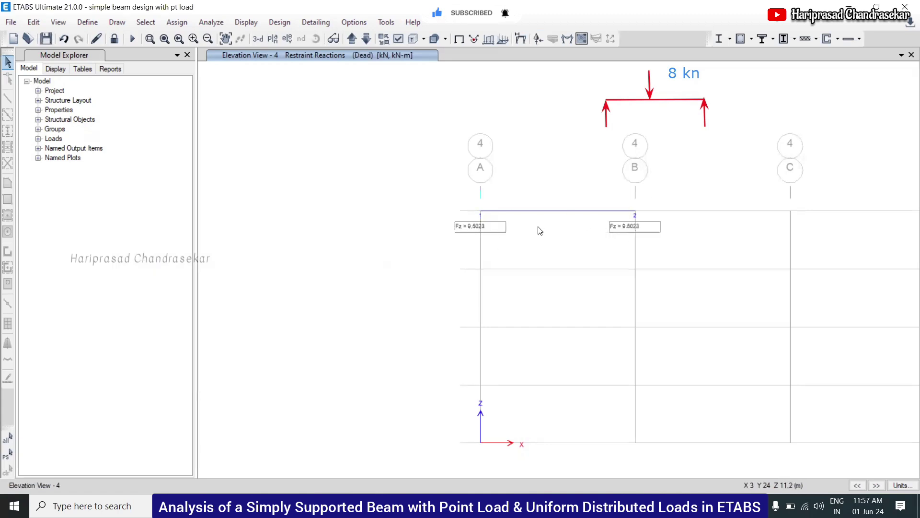
Display the filled Moment 3-3 diagram for the Dead case with values at controlling stations
left_click(566, 41)
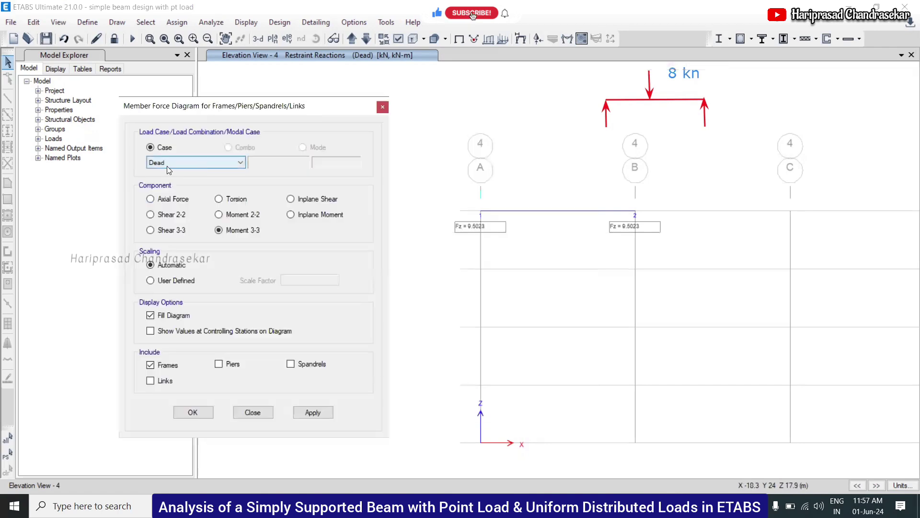
left_click(219, 230)
left_click(327, 413)
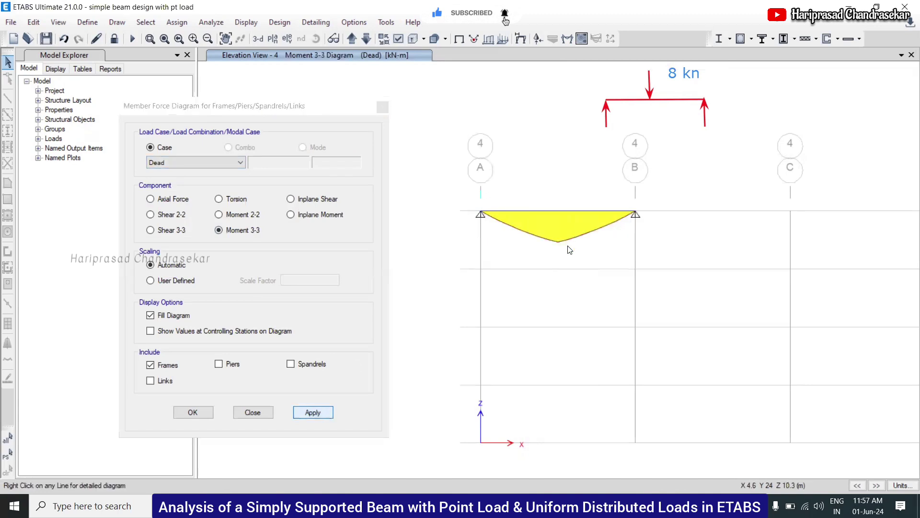
left_click(161, 331)
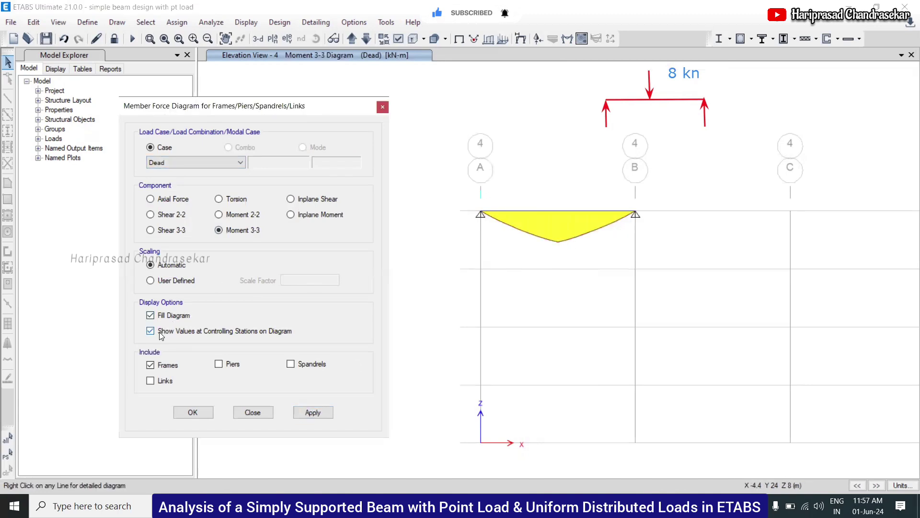
left_click(312, 412)
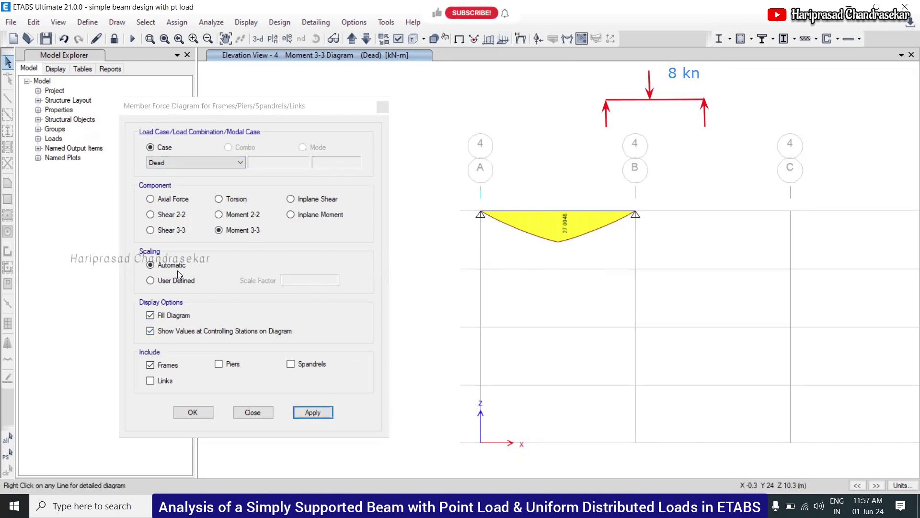
Display the Shear 2-2 diagram for the Dead case and close the member force settings
left_click(159, 215)
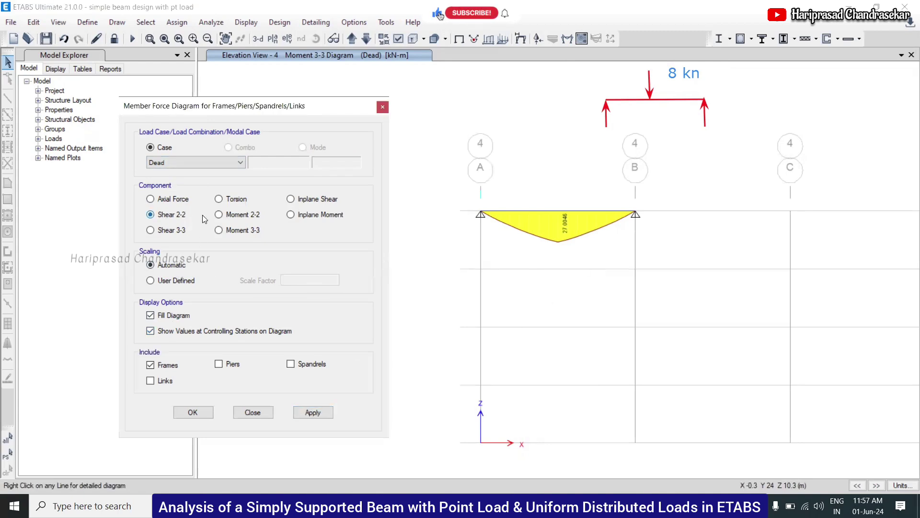
left_click(312, 412)
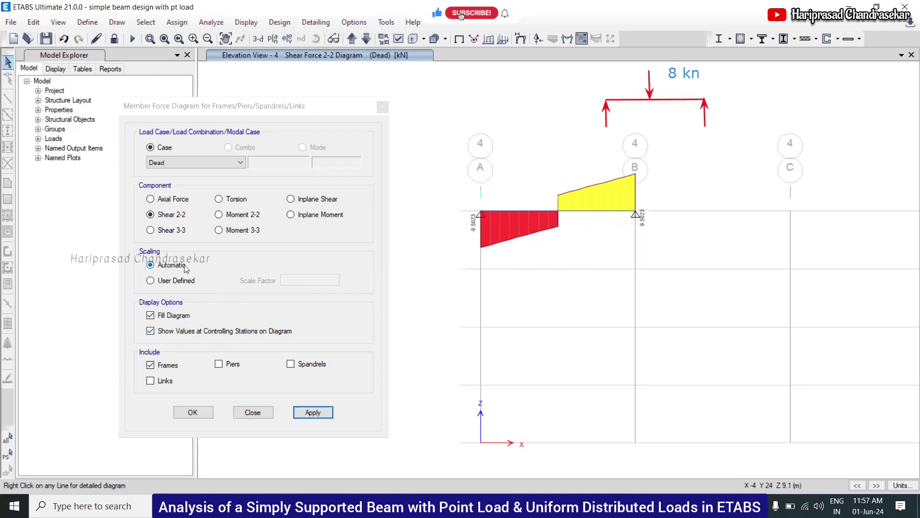
left_click(169, 200)
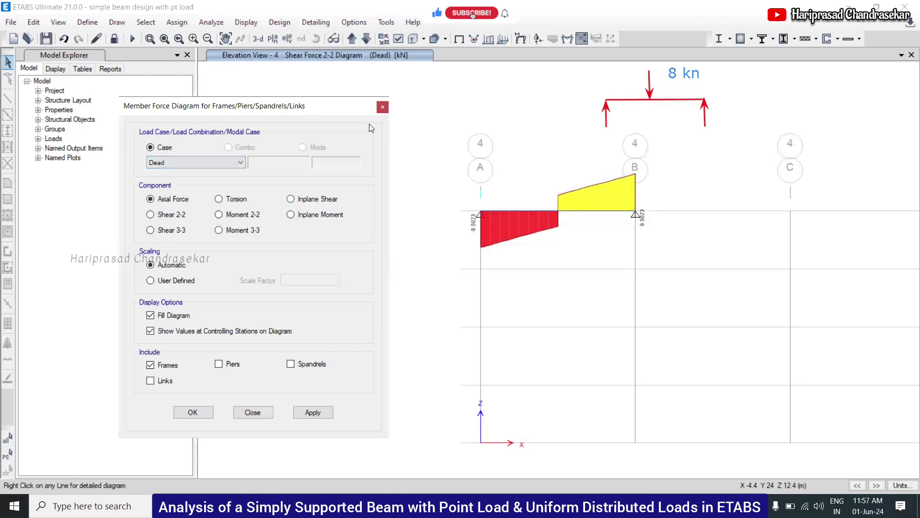
left_click(539, 41)
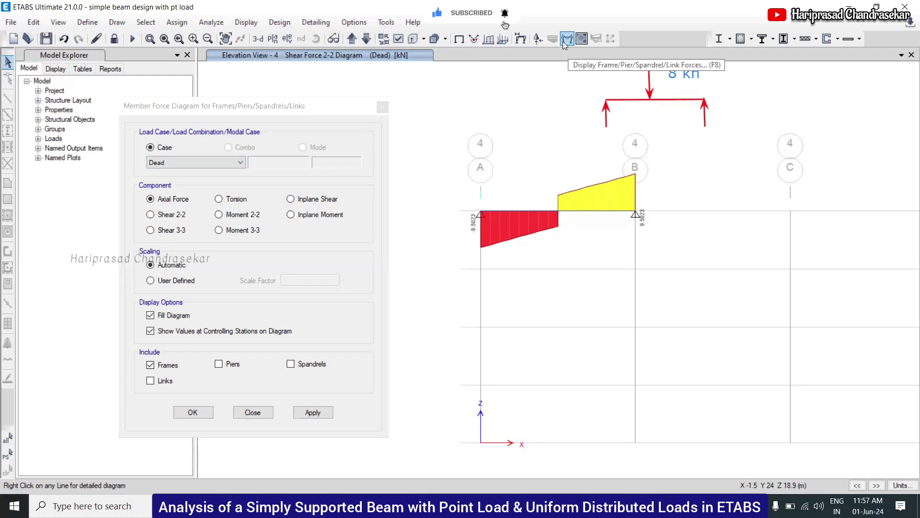
left_click(374, 132)
key("Escape")
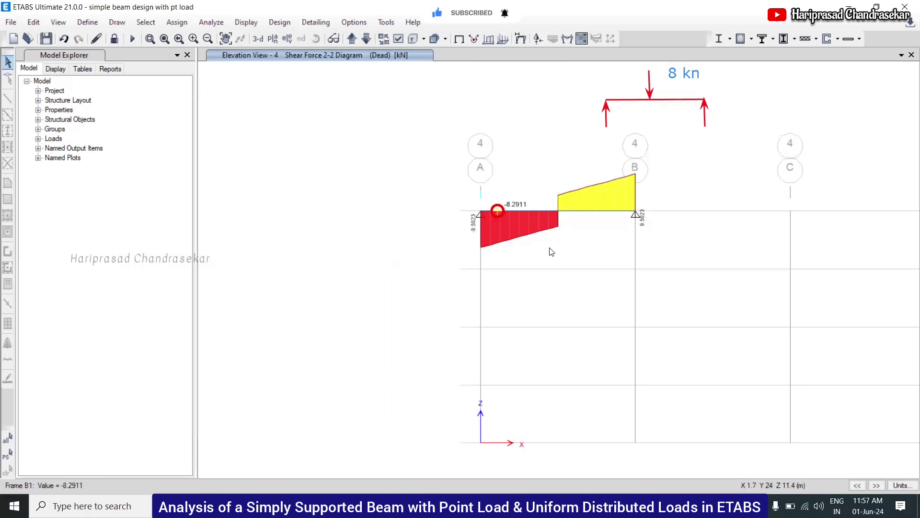
scroll(613, 187, "up", 5)
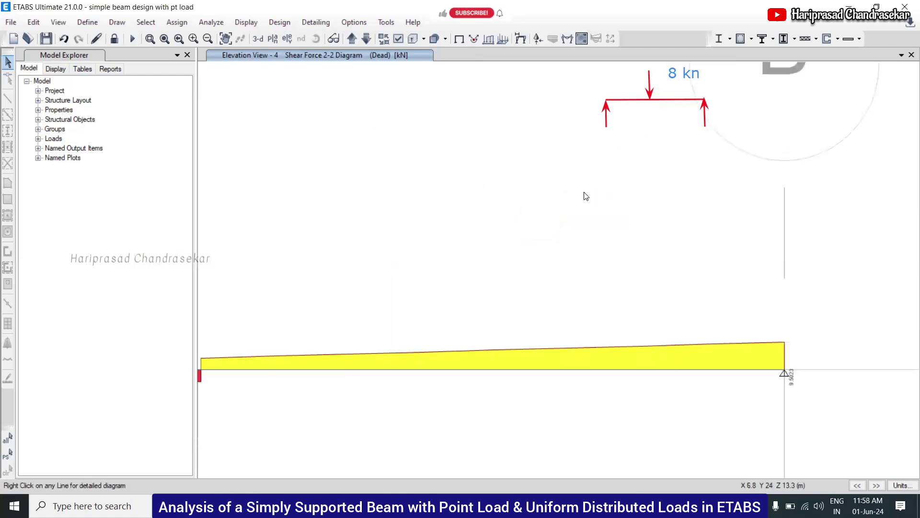
scroll(586, 196, "down", 6)
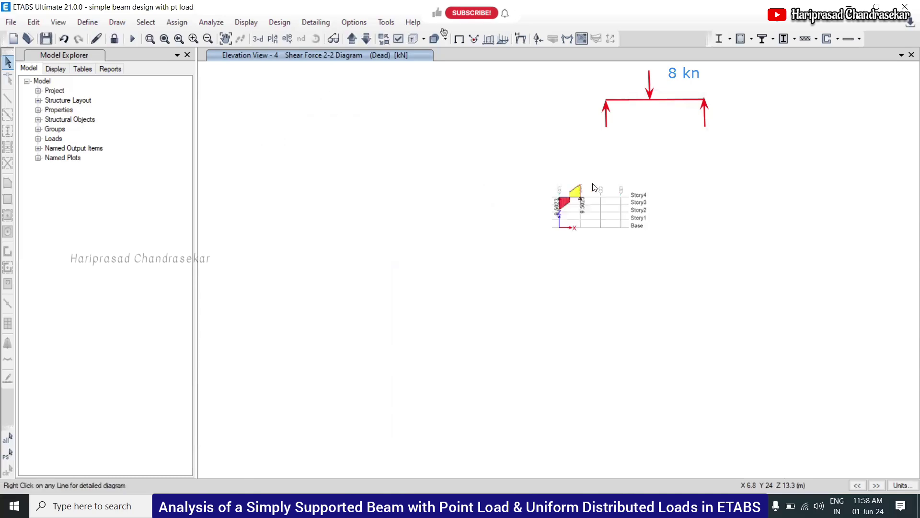
scroll(594, 187, "up", 5)
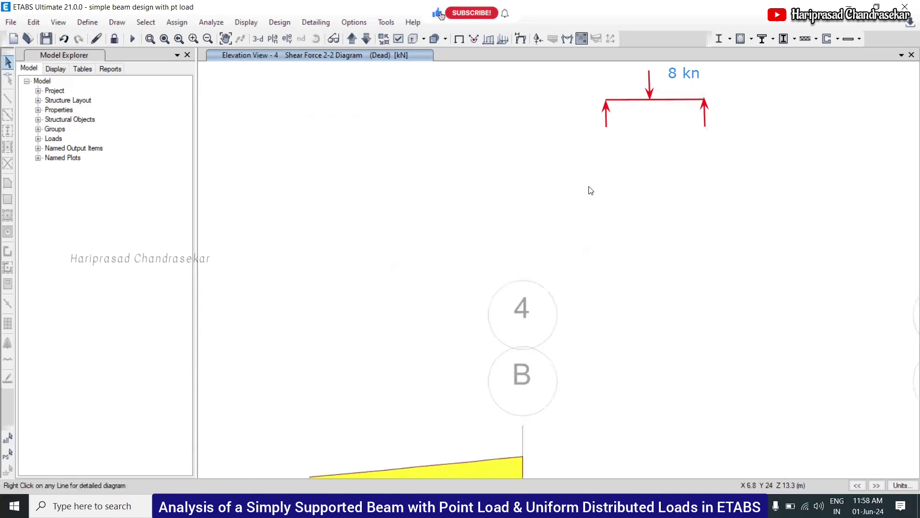
scroll(591, 191, "down", 2)
left_click(225, 38)
left_click_drag(497, 353, 417, 275)
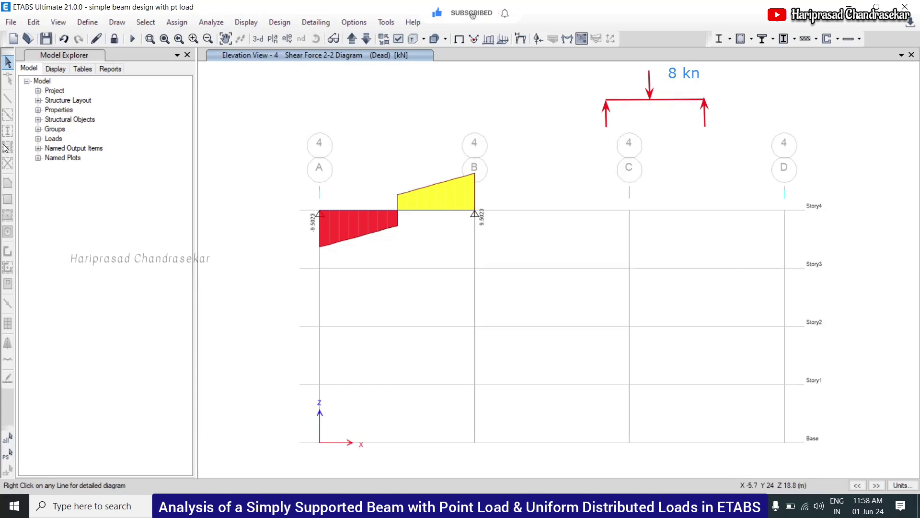
Unlock the model, discarding the analysis results, and select the beam between grids A and B
left_click(115, 38)
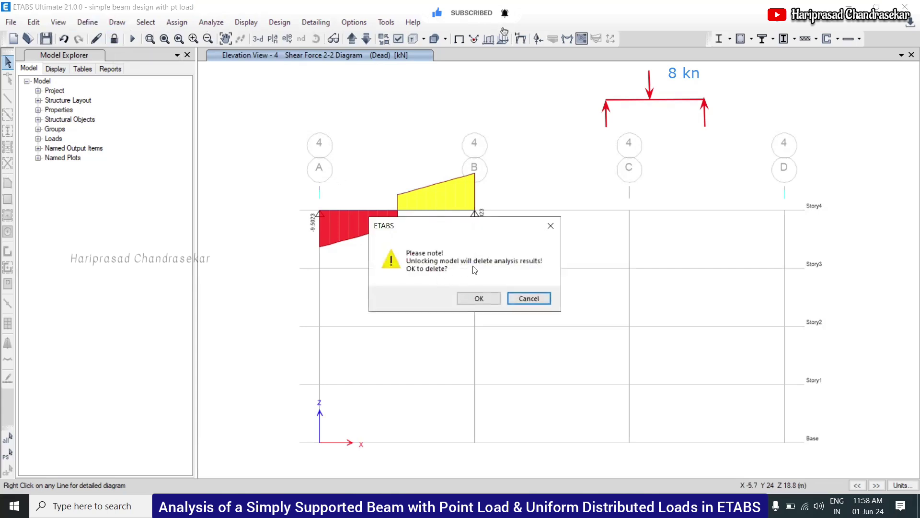
left_click(479, 299)
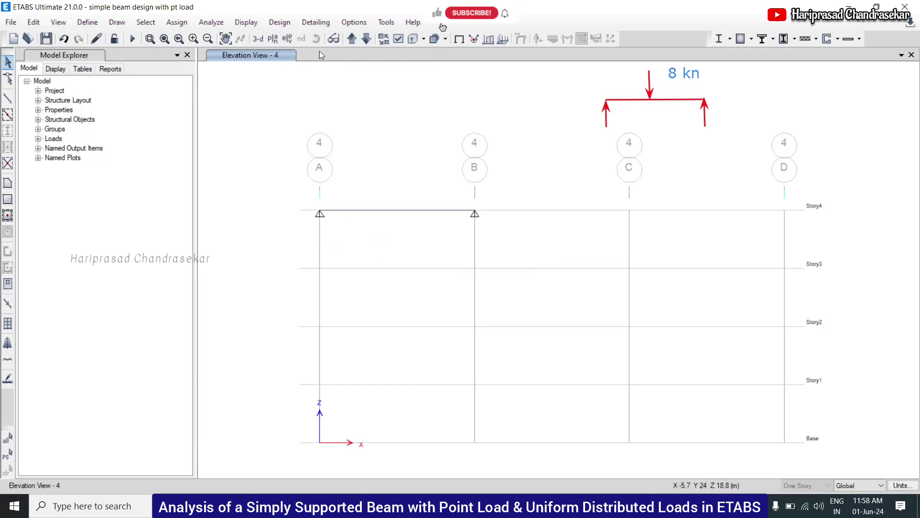
left_click(401, 211)
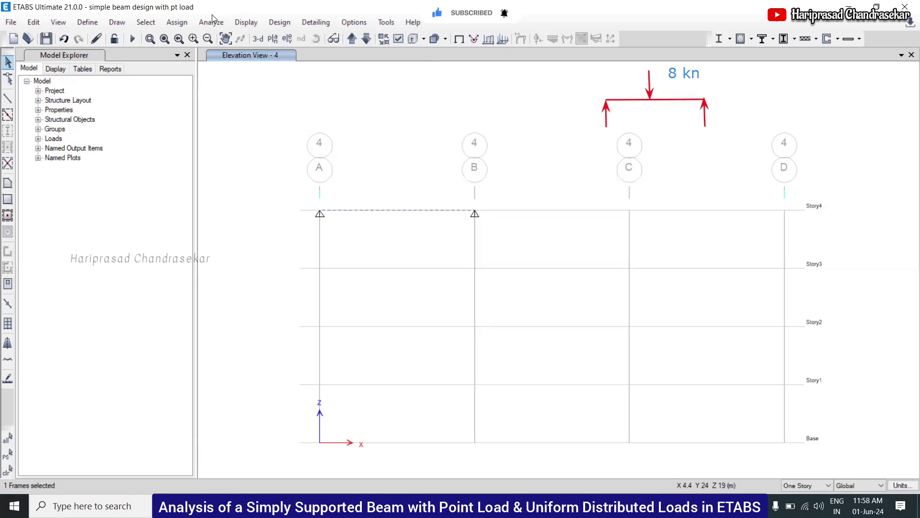
Try to delete the existing point load in the Dead pattern from the selected beam
left_click(182, 22)
mouse_move(202, 130)
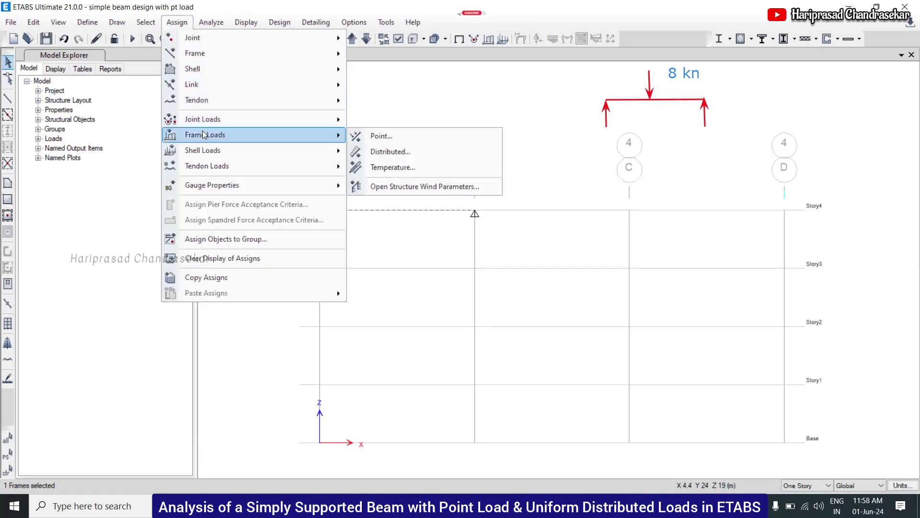
left_click(396, 138)
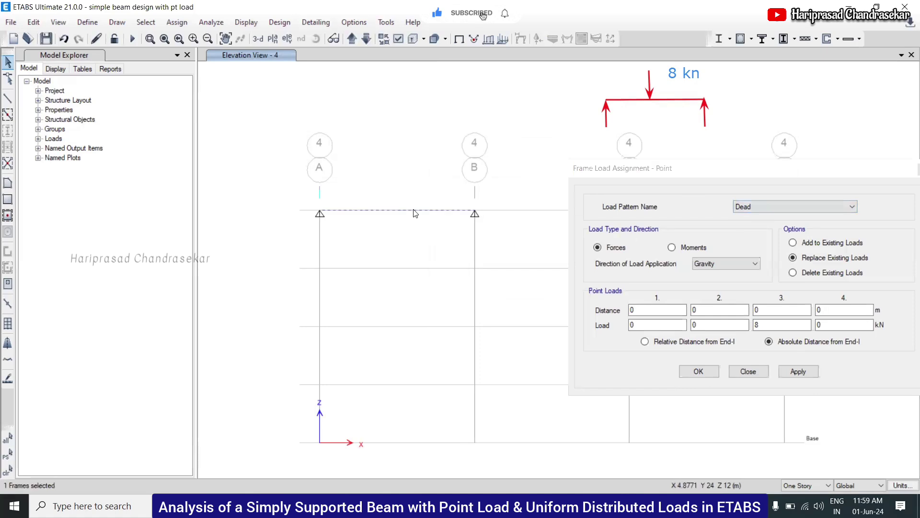
left_click(810, 274)
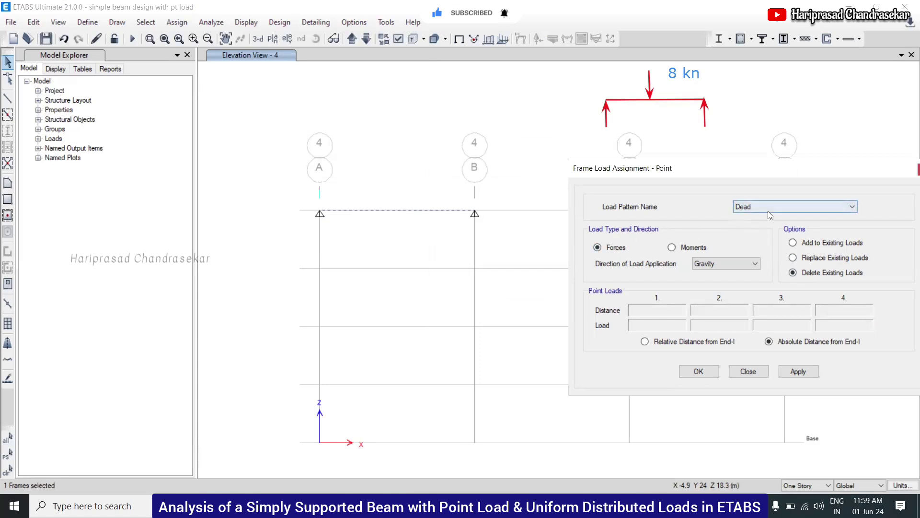
left_click(799, 371)
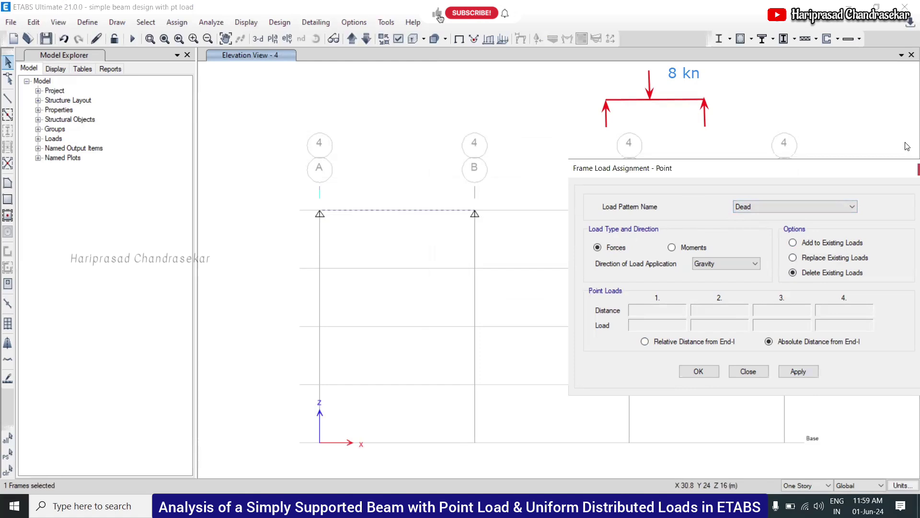
left_click(908, 172)
Display the frame span loads for the Dead load pattern on the elevation
left_click(459, 38)
left_click(488, 38)
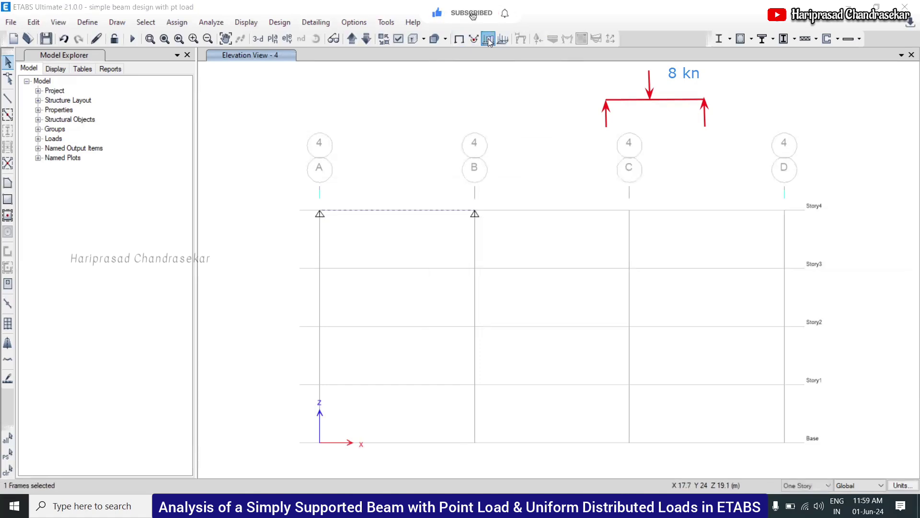
left_click(573, 401)
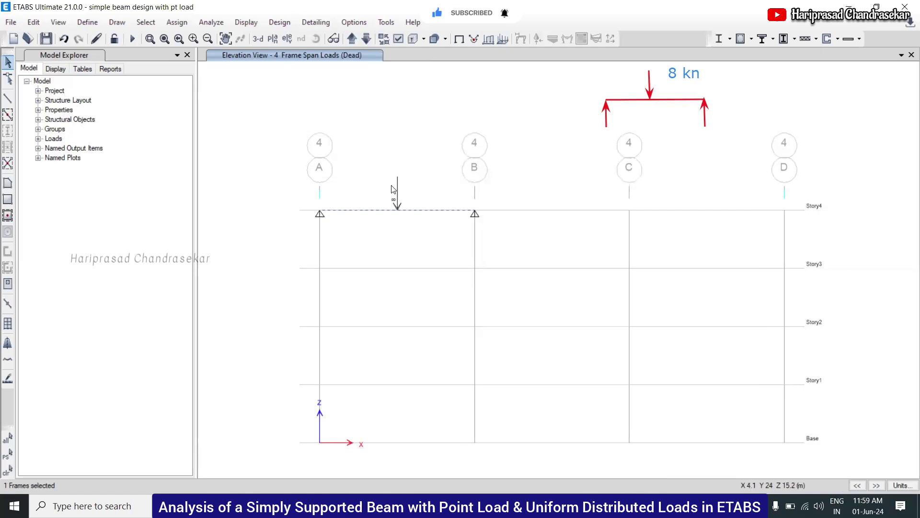
Delete the existing point load in the Dead pattern from the selected beam
left_click(177, 22)
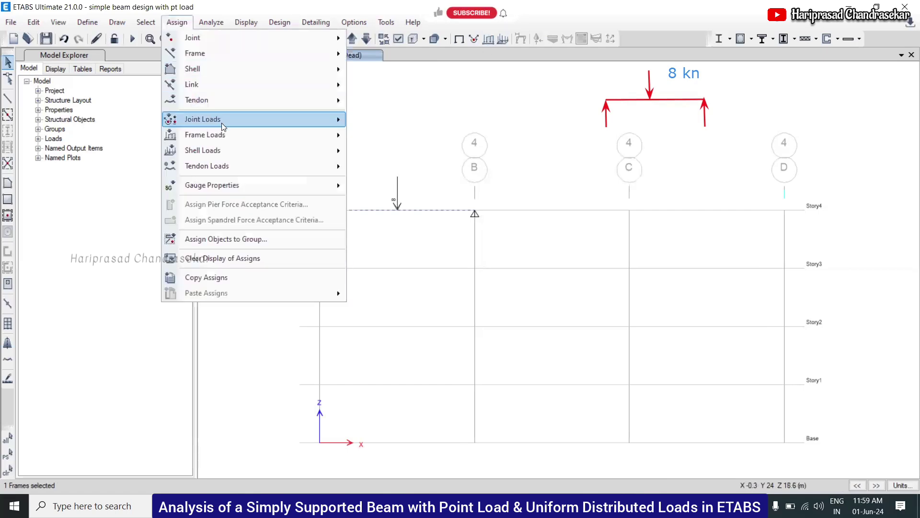
mouse_move(233, 134)
left_click(381, 136)
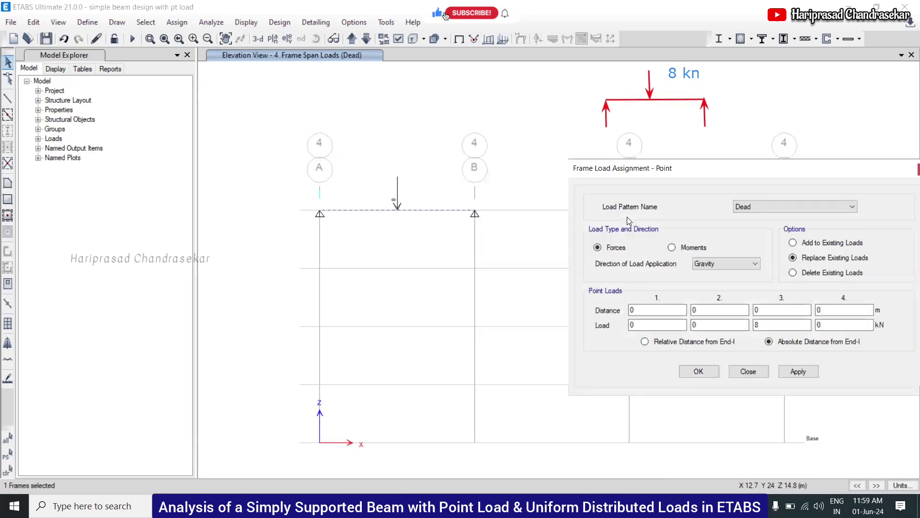
left_click(793, 273)
left_click(792, 370)
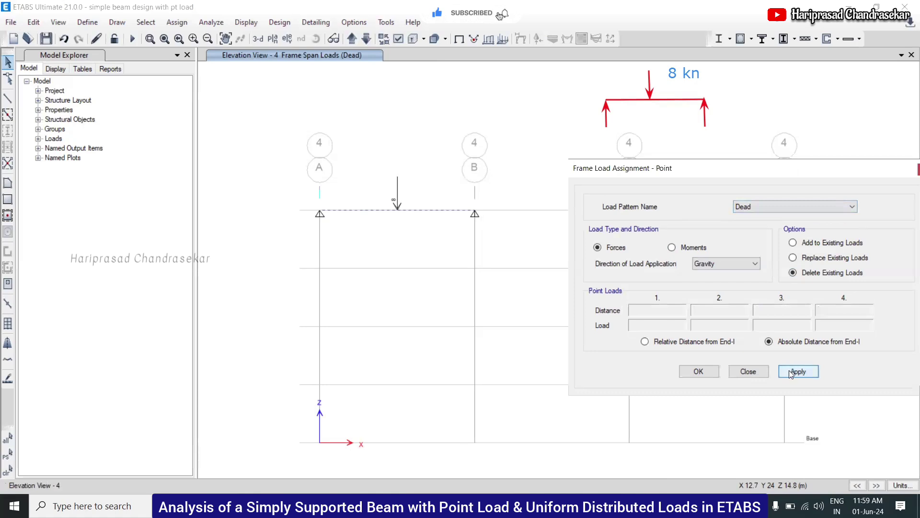
Assign an 8 kN gravity point load in the Live pattern at an absolute distance of 4 m along the beam, replacing existing loads
left_click(748, 206)
left_click(750, 225)
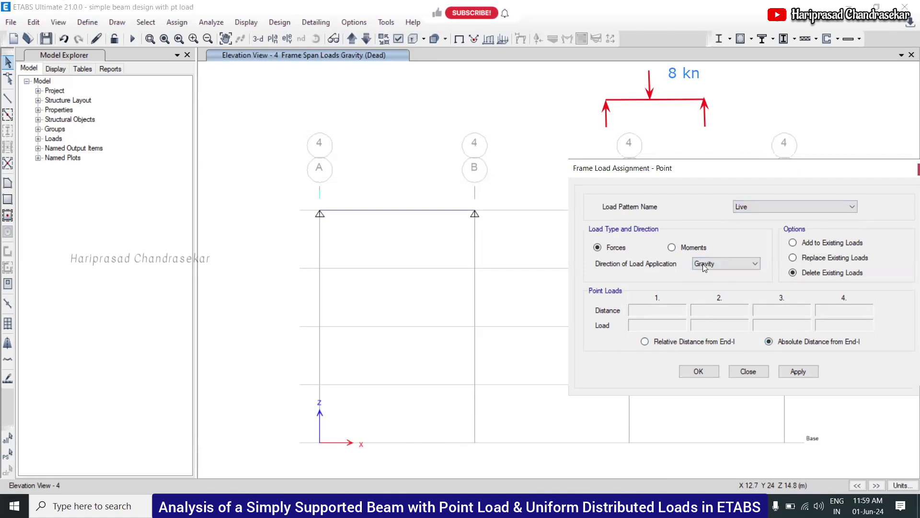
left_click(794, 258)
left_click(781, 310)
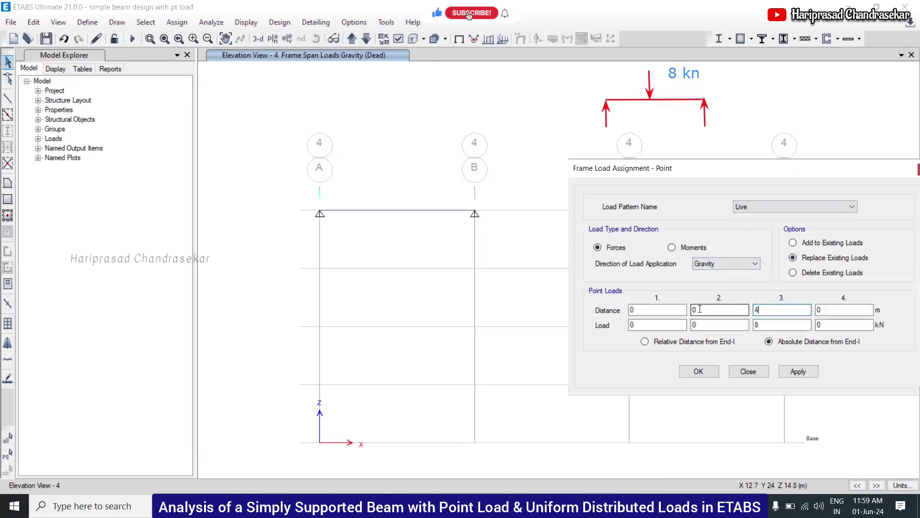
left_click(436, 211)
left_click(788, 371)
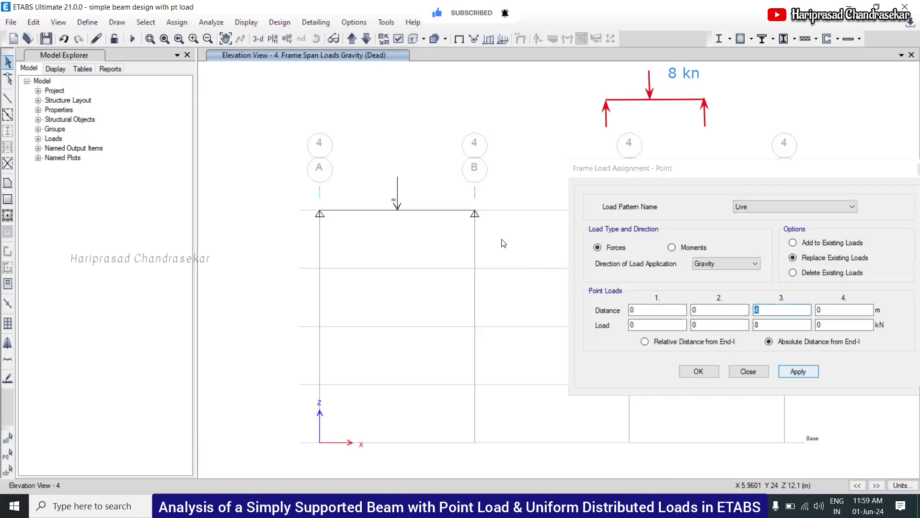
key("Return")
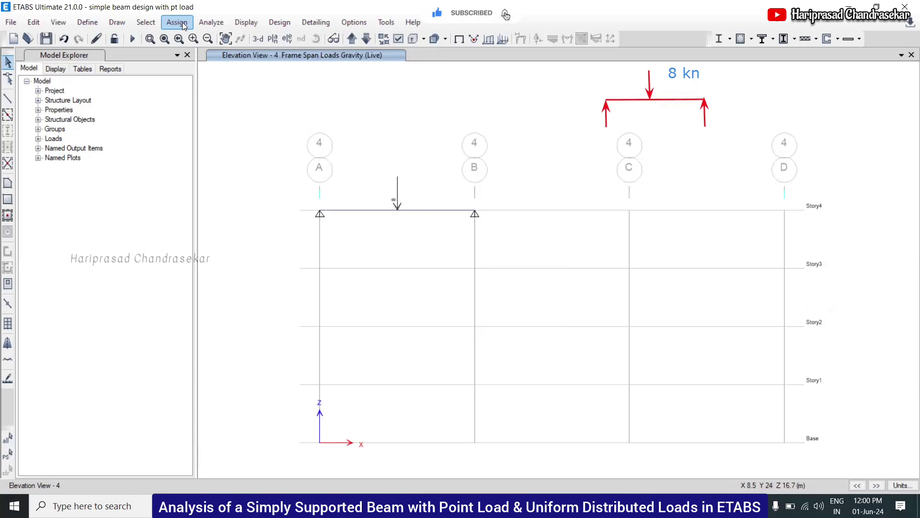
Check the model with all checks selected and a 1 mm length tolerance, and dismiss the check report
left_click(213, 24)
left_click(219, 36)
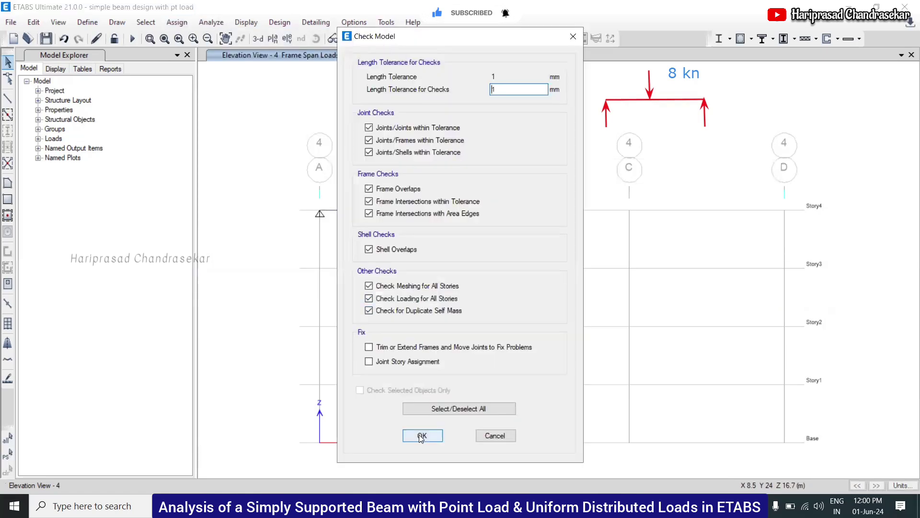
left_click(428, 412)
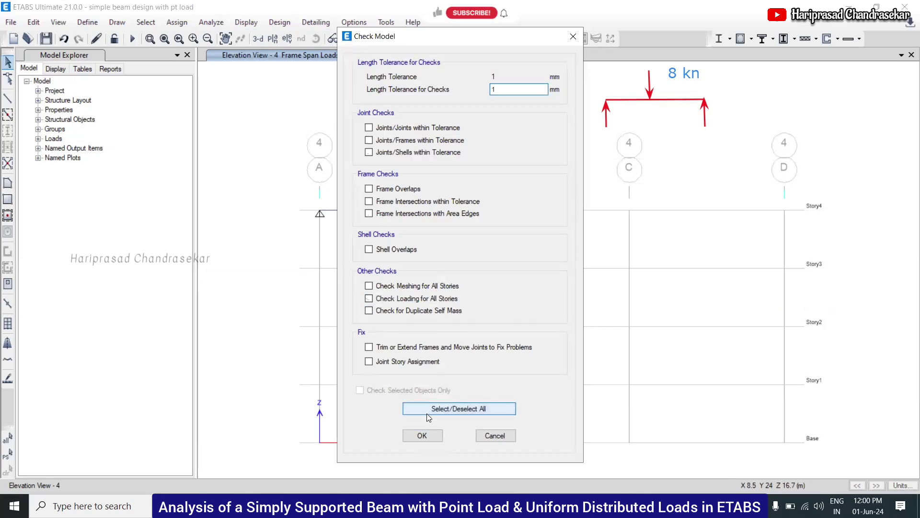
left_click(426, 411)
left_click(422, 436)
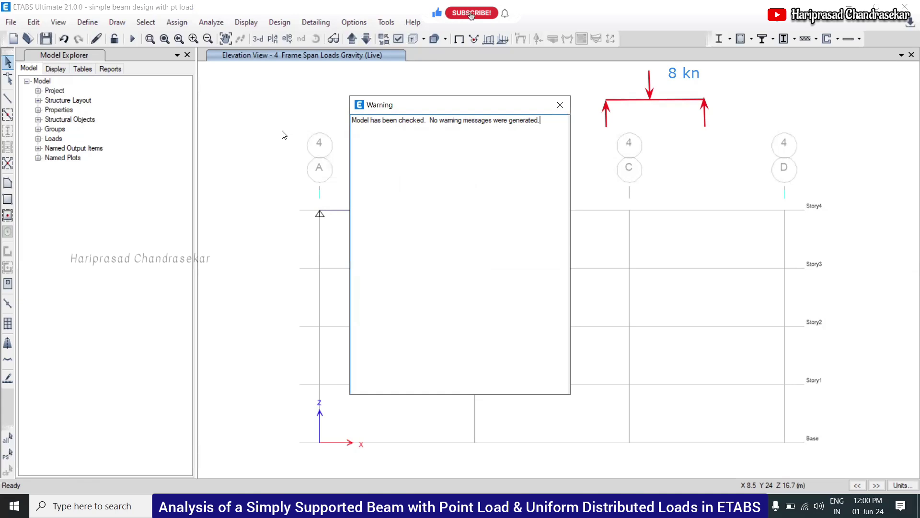
left_click_drag(513, 105, 426, 139)
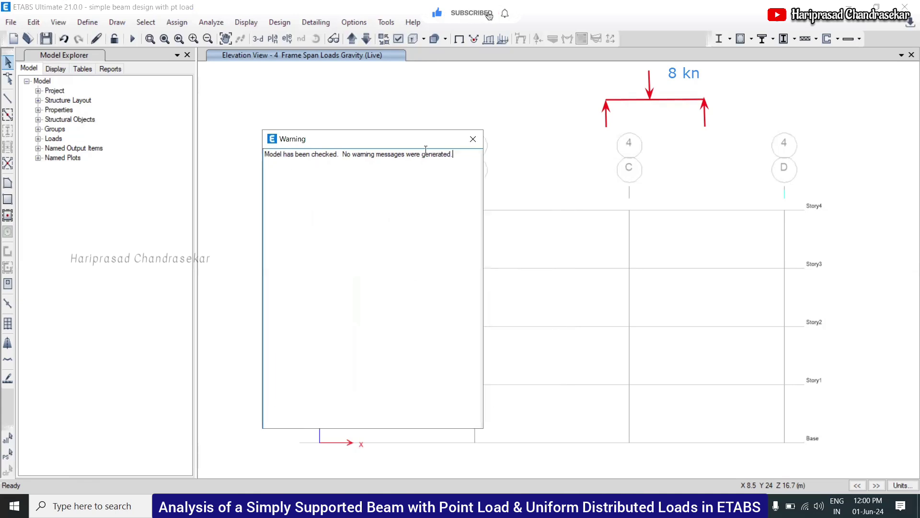
left_click(474, 140)
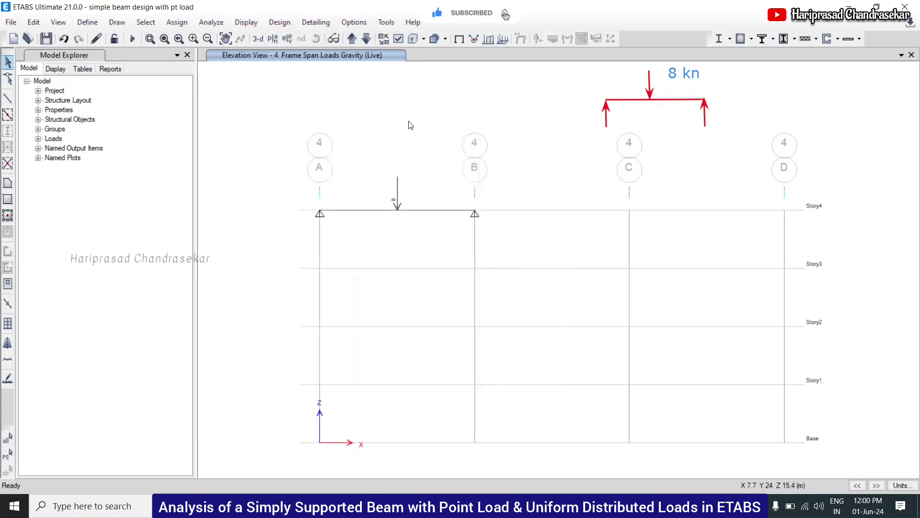
Run the analysis and close the analysis messages
left_click(212, 22)
left_click(220, 191)
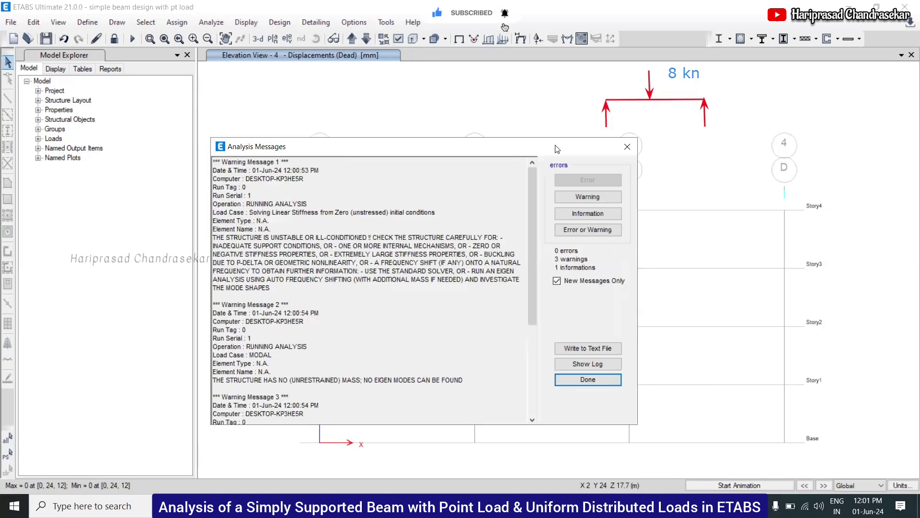
left_click(626, 149)
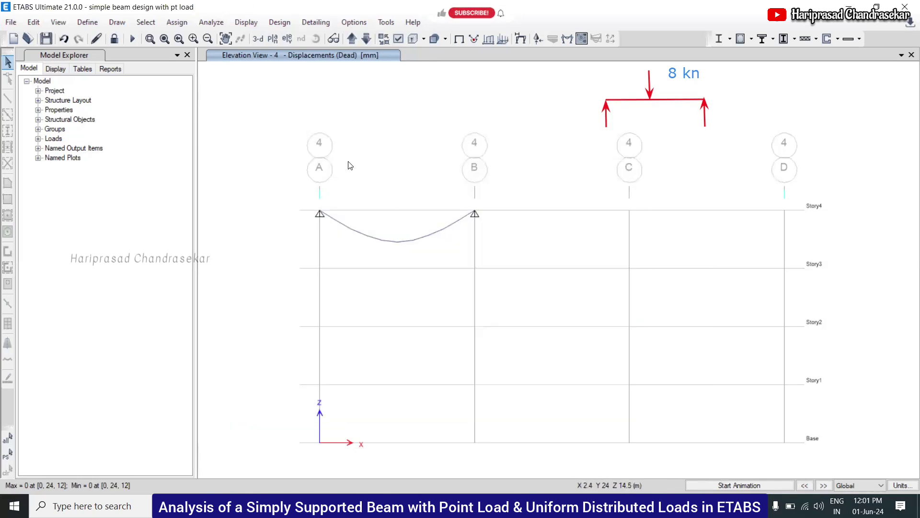
Display the tabulated support reactions for the Live case with all force and moment components
left_click(539, 39)
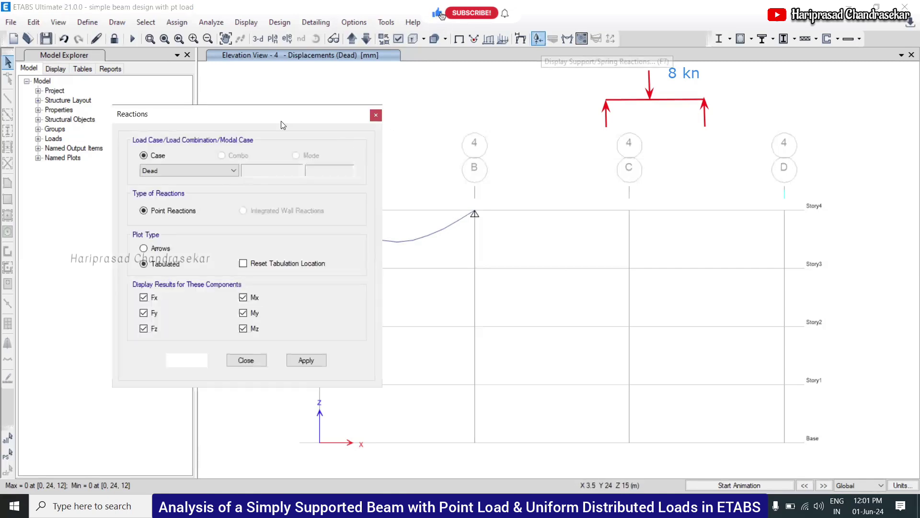
left_click(661, 217)
left_click(646, 233)
left_click(787, 408)
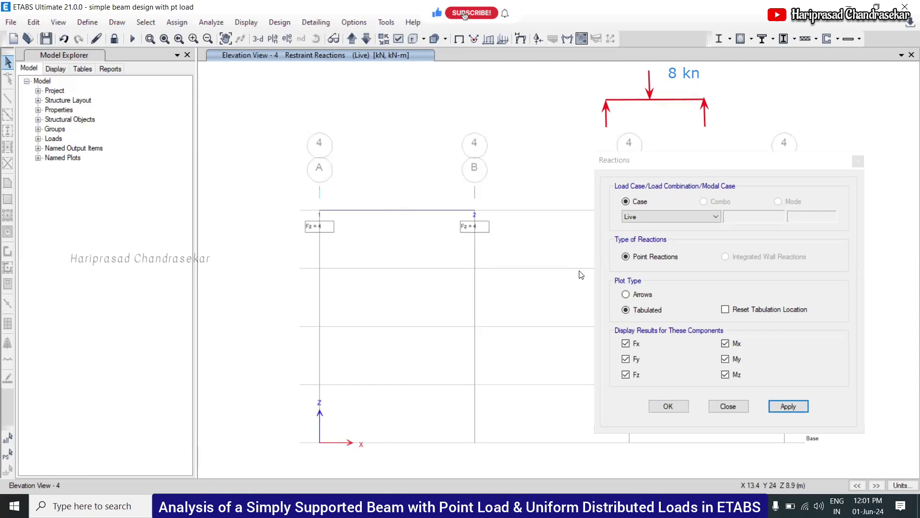
View the tabulated support reactions for the Dead case and return the display to the Live case
left_click(671, 217)
left_click(655, 228)
left_click(795, 408)
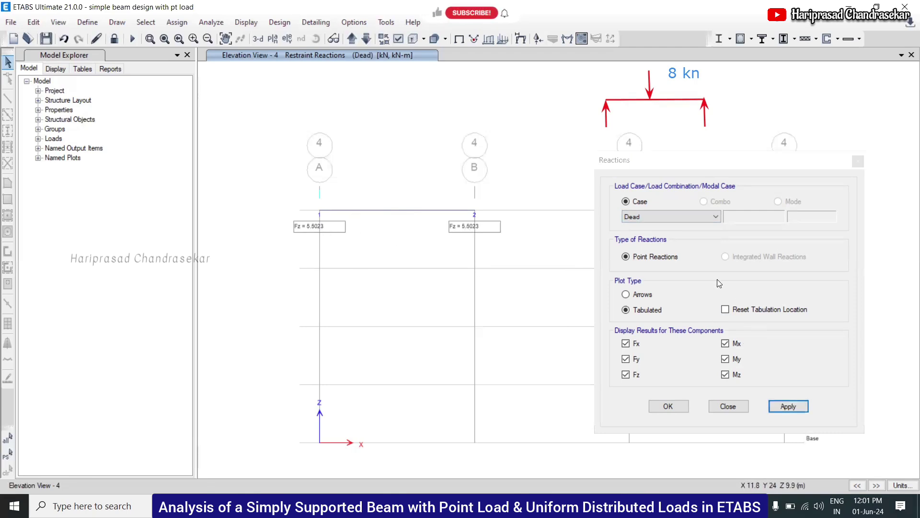
left_click(675, 219)
left_click(649, 231)
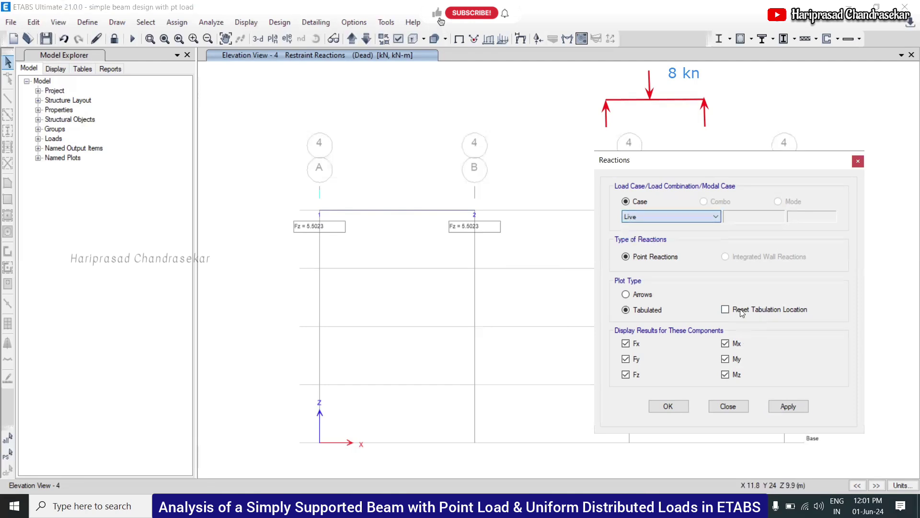
left_click(789, 406)
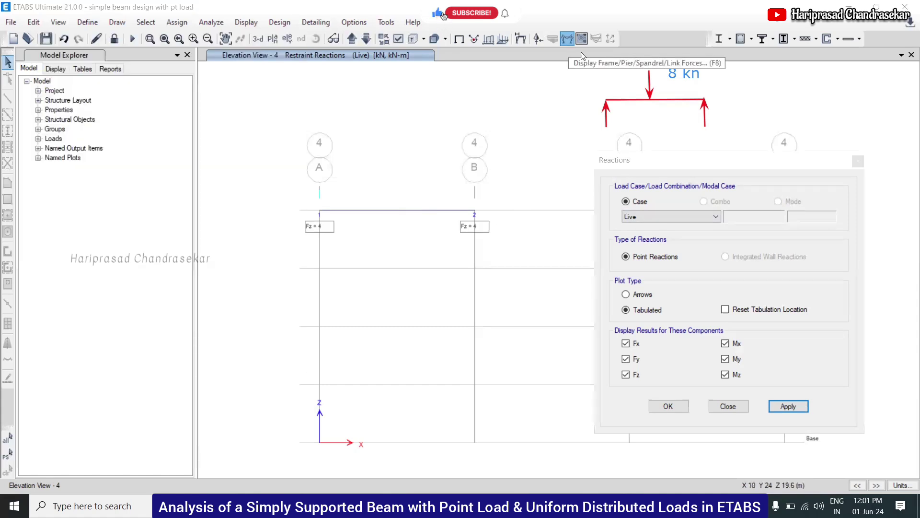
Close the reaction settings and display the filled Shear 2-2 diagram for the Live case with values at controlling stations
left_click(568, 40)
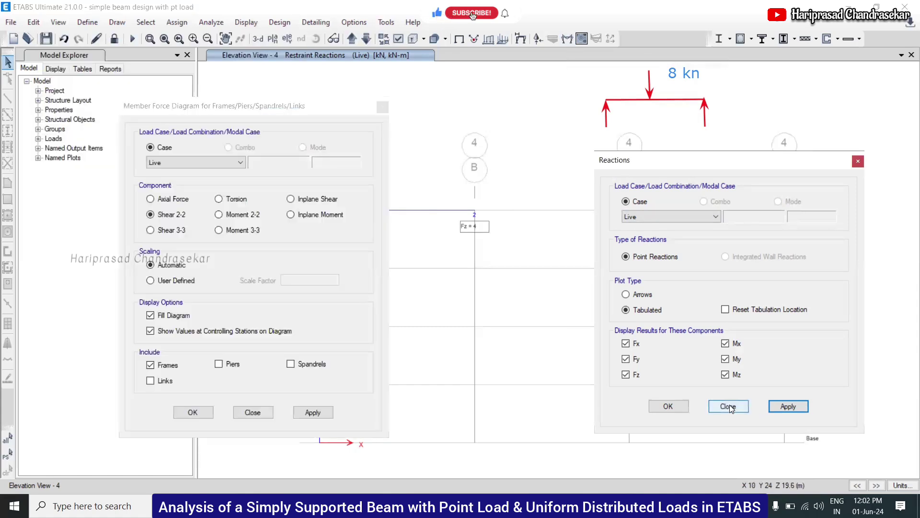
left_click(729, 406)
left_click_drag(369, 106, 862, 121)
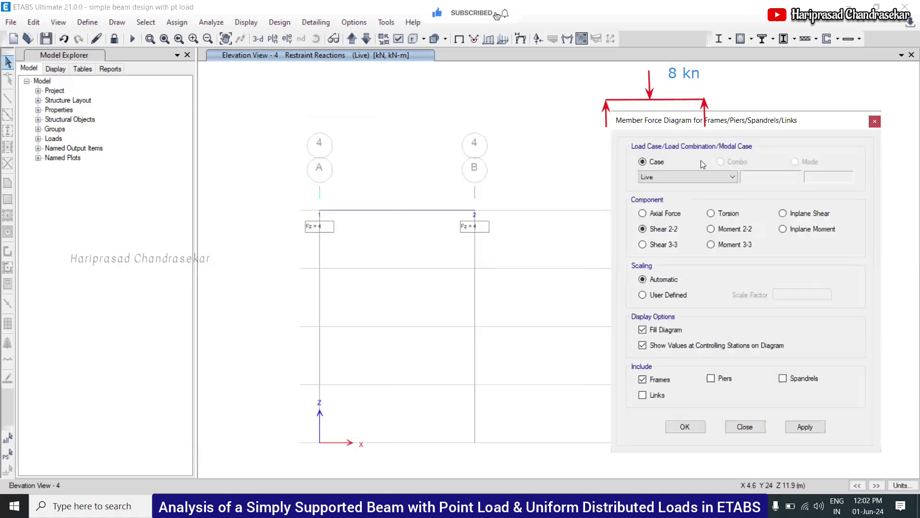
left_click(805, 427)
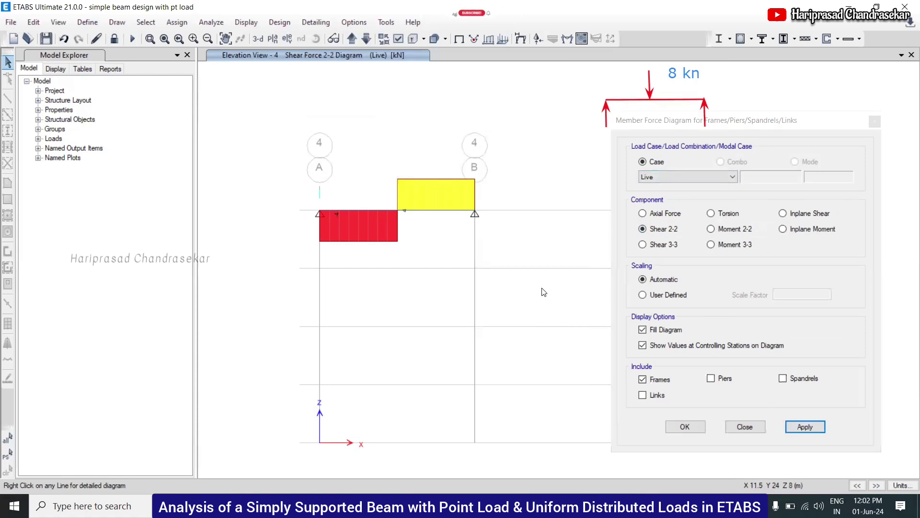
Display the beam's Shear 2-2 diagram for the Dead case and return it to the Live case
left_click(668, 178)
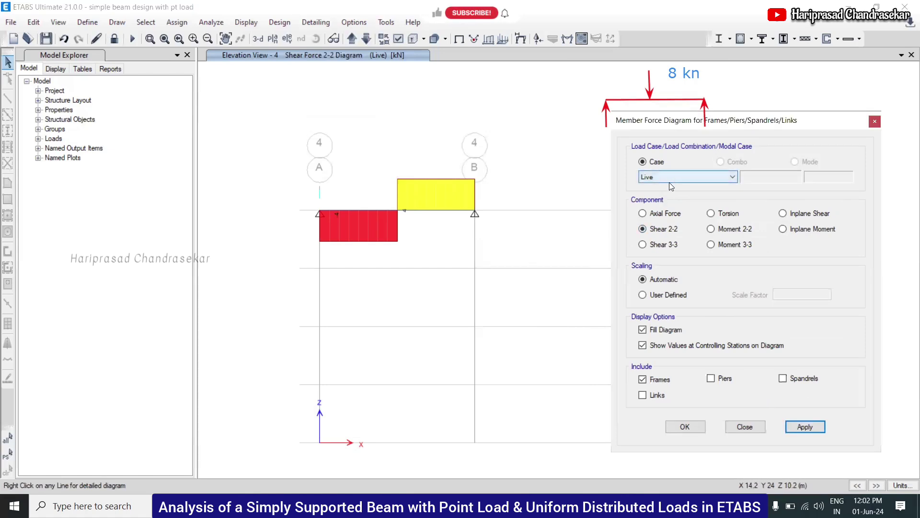
left_click(664, 187)
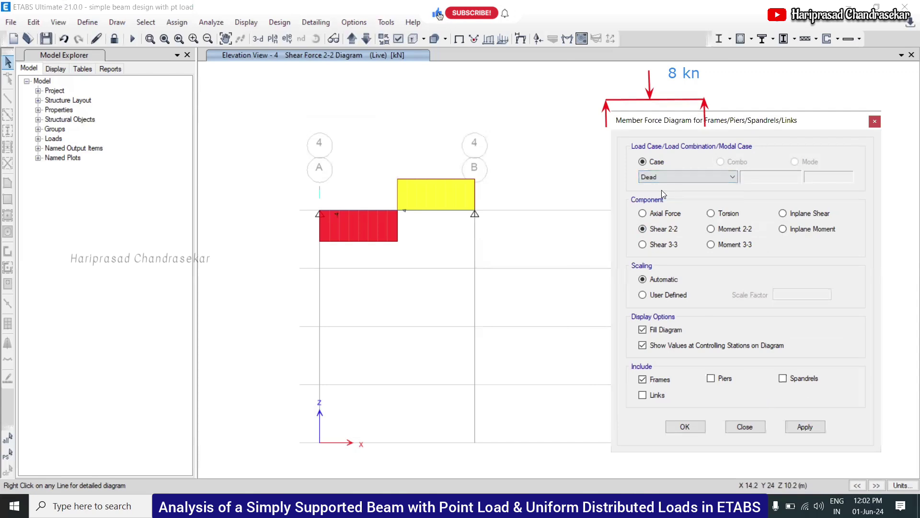
left_click(806, 427)
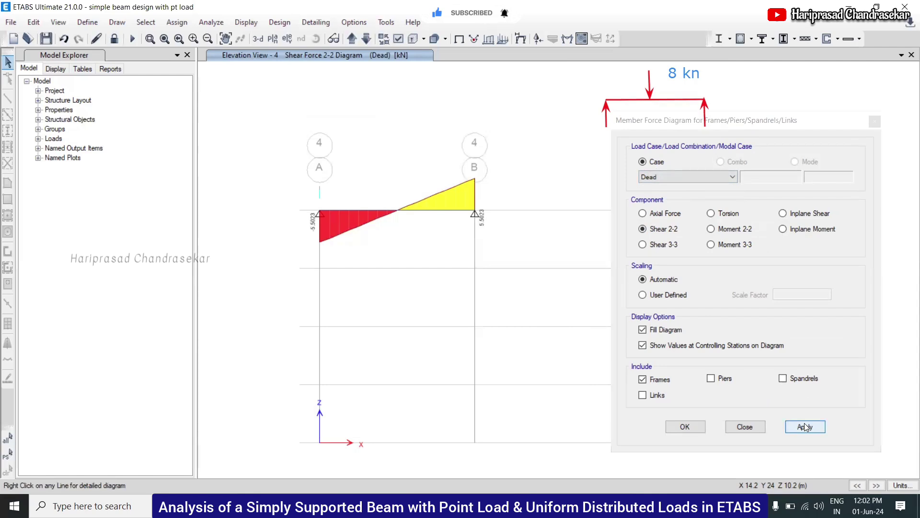
left_click(703, 175)
left_click(667, 188)
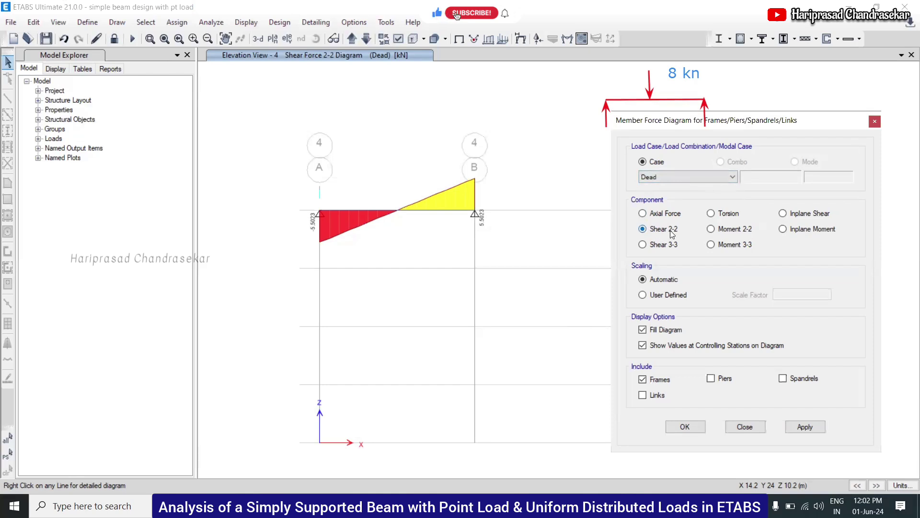
left_click(681, 175)
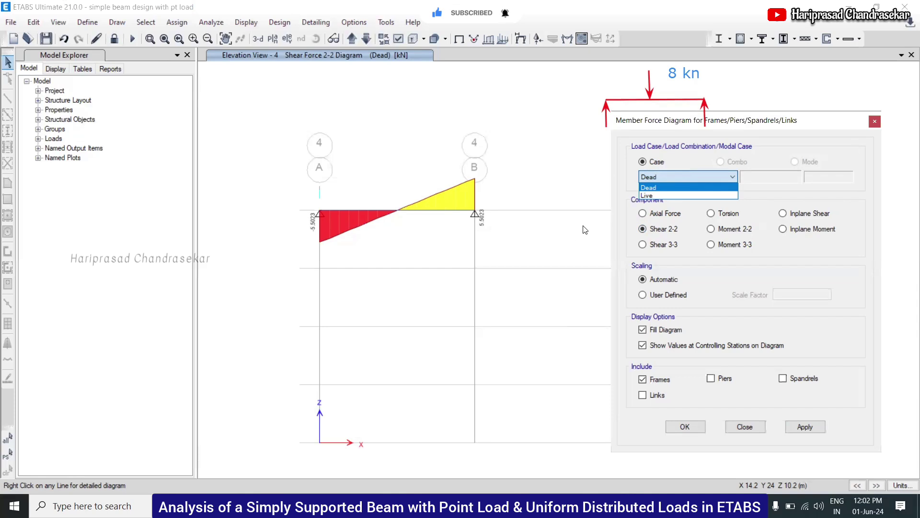
left_click(676, 195)
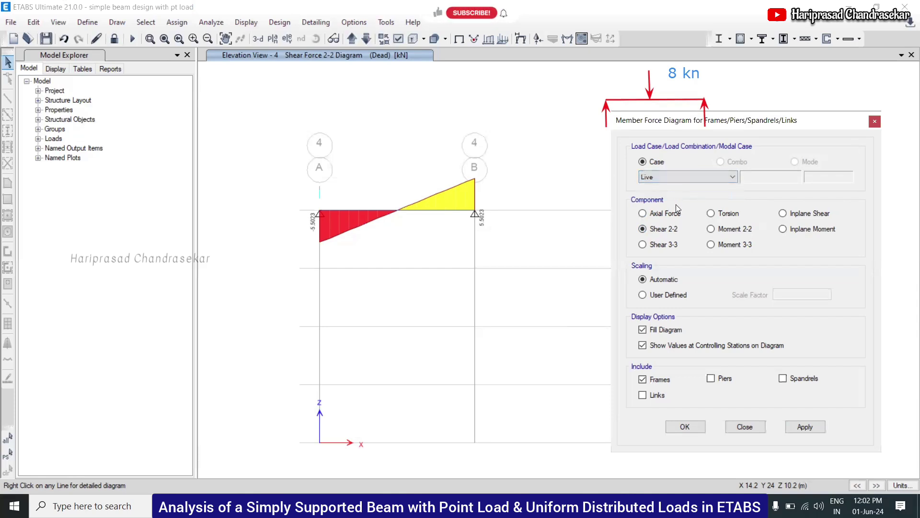
left_click(805, 427)
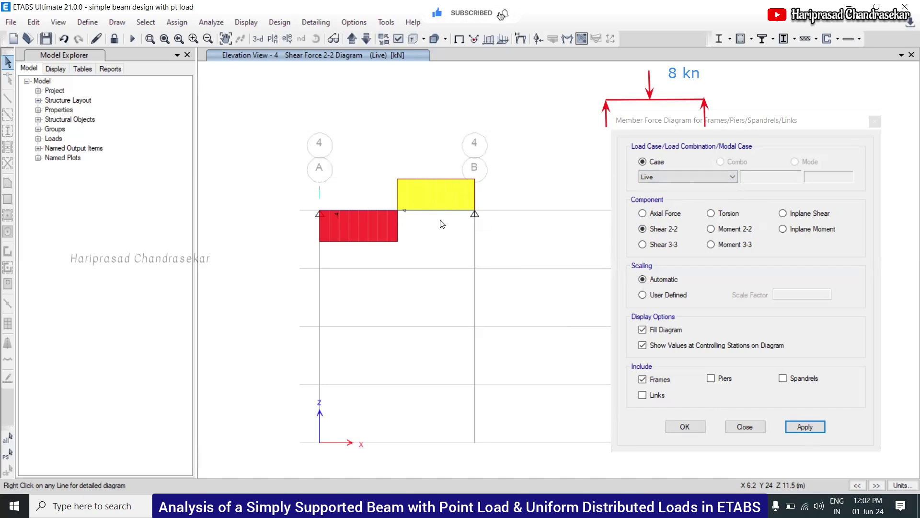
Switch the displayed Shear 2-2 diagram from the Live case to the Dead case
left_click(694, 178)
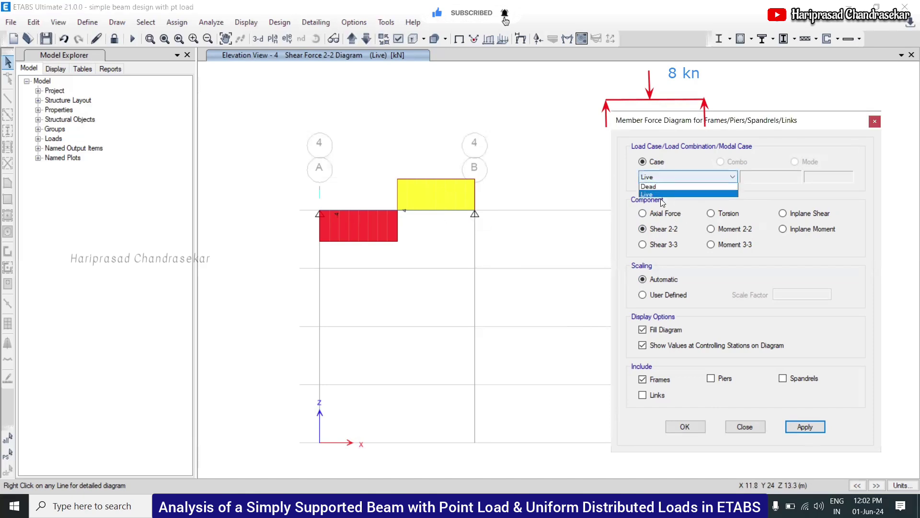
left_click(651, 186)
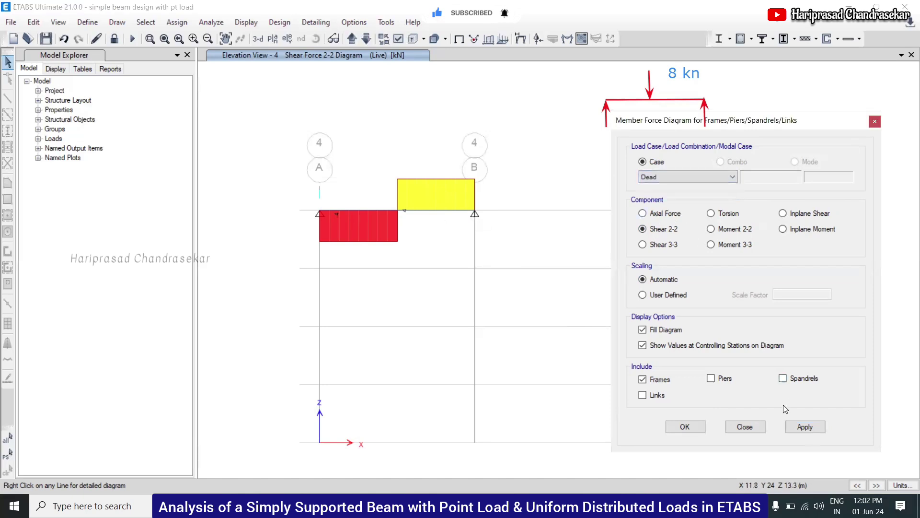
left_click(804, 426)
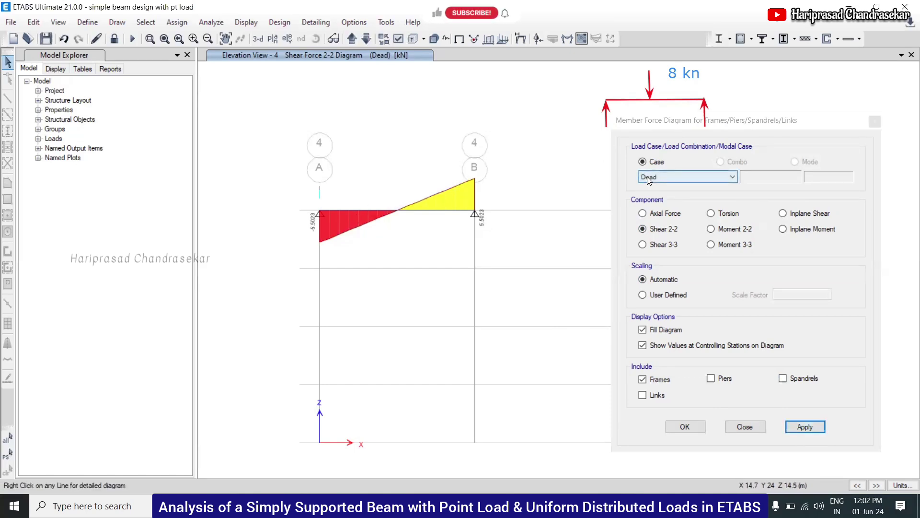
left_click(664, 177)
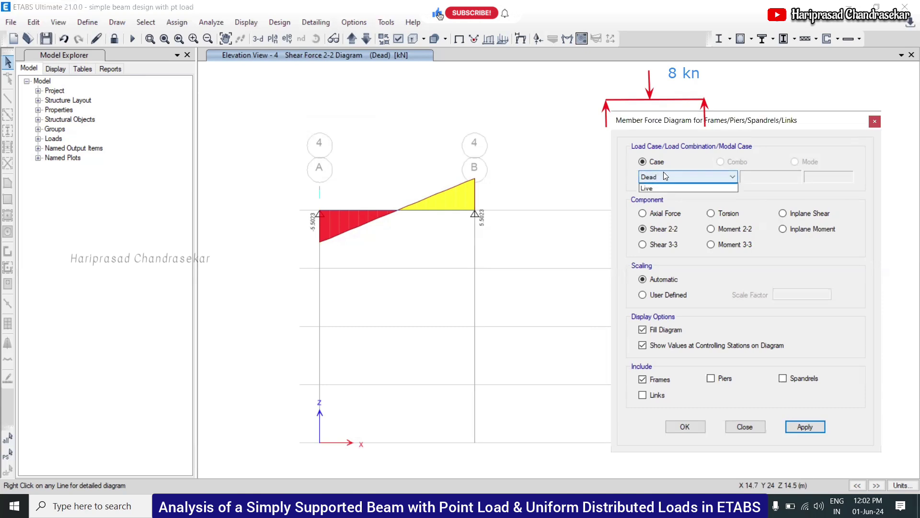
left_click(661, 175)
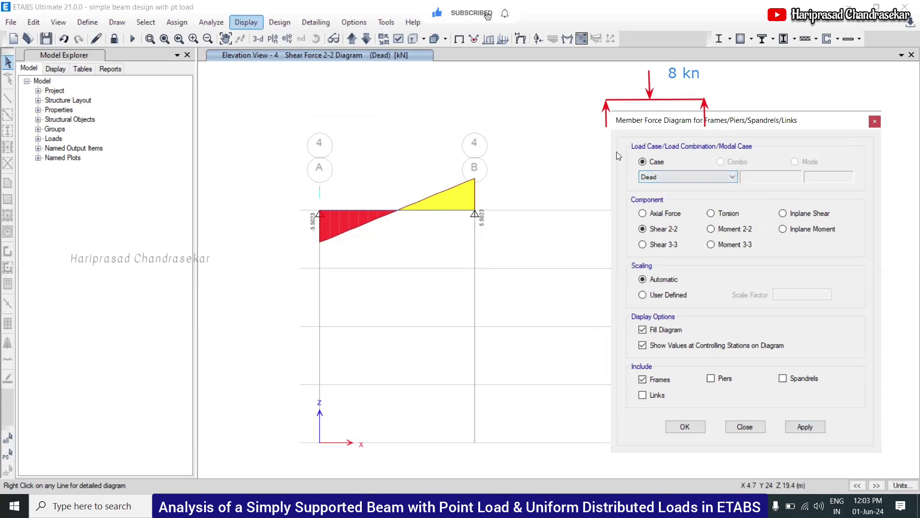
Display the beam's filled Moment 3-3 diagram for the Dead case and for the Live case
left_click(718, 228)
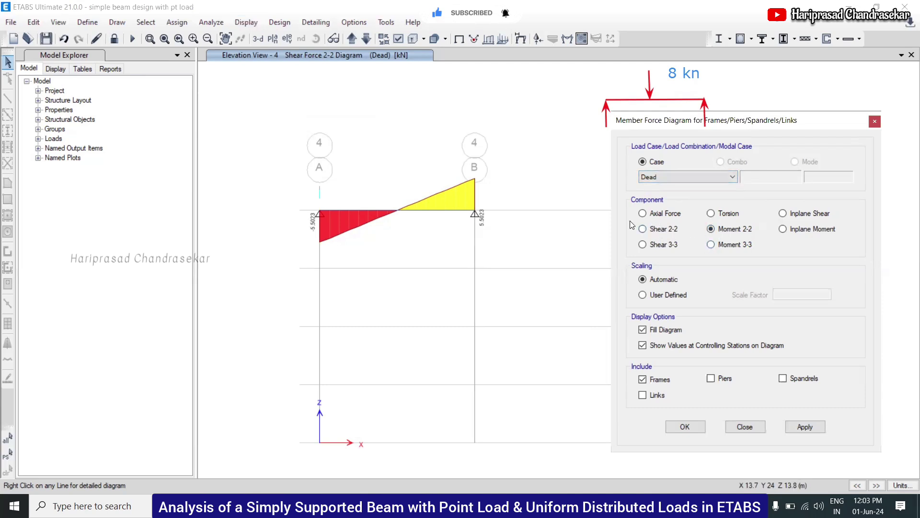
left_click(710, 244)
left_click(805, 426)
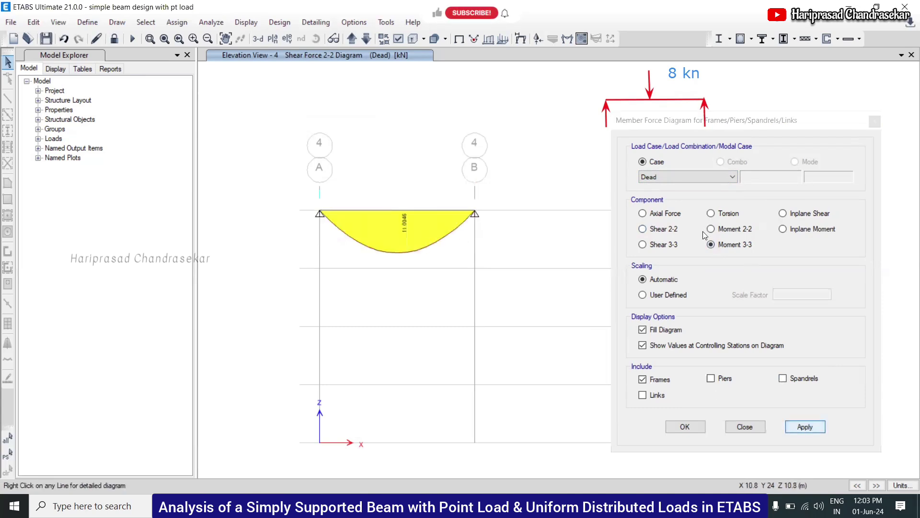
left_click(710, 177)
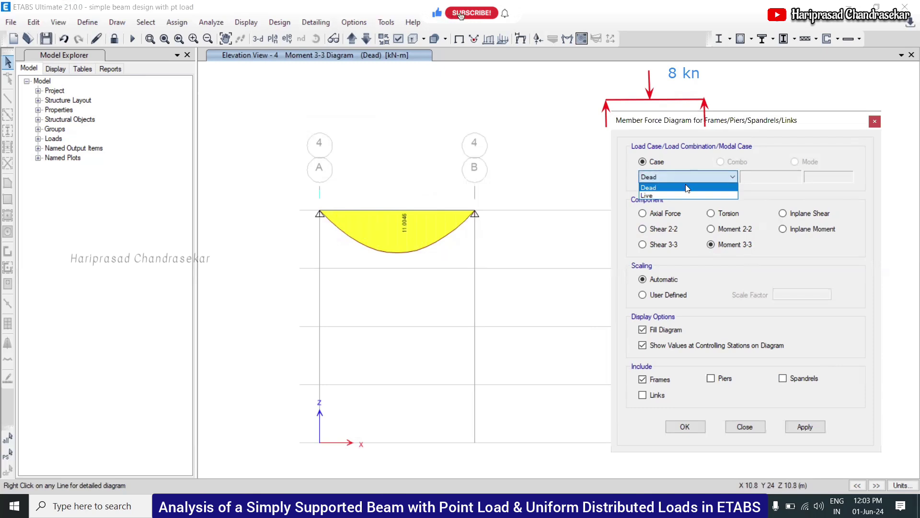
left_click(661, 195)
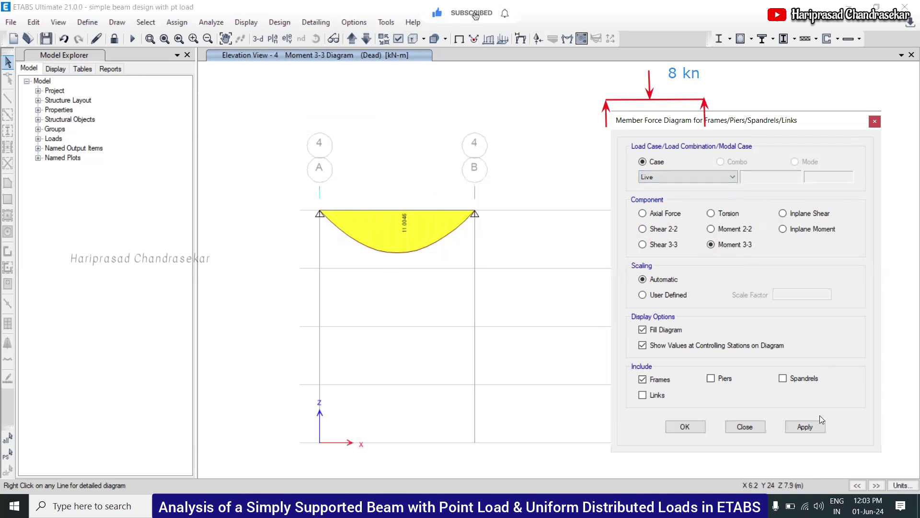
left_click(805, 426)
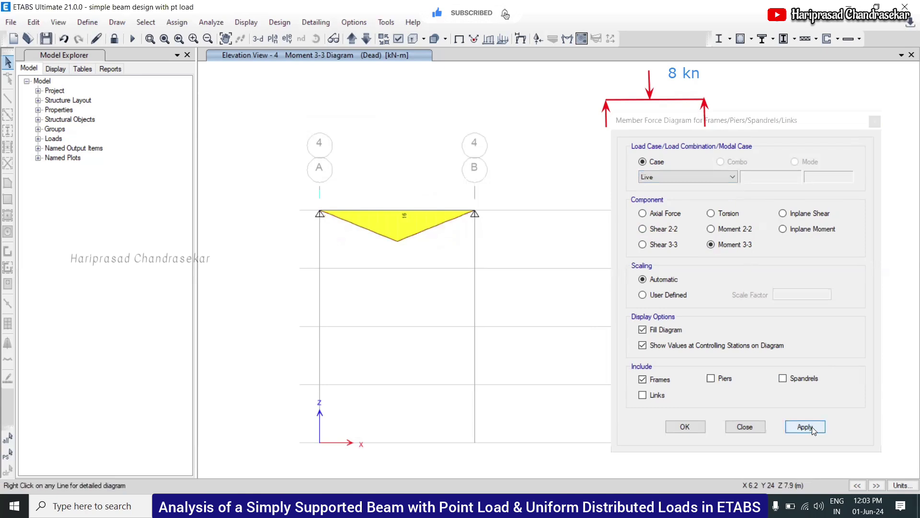
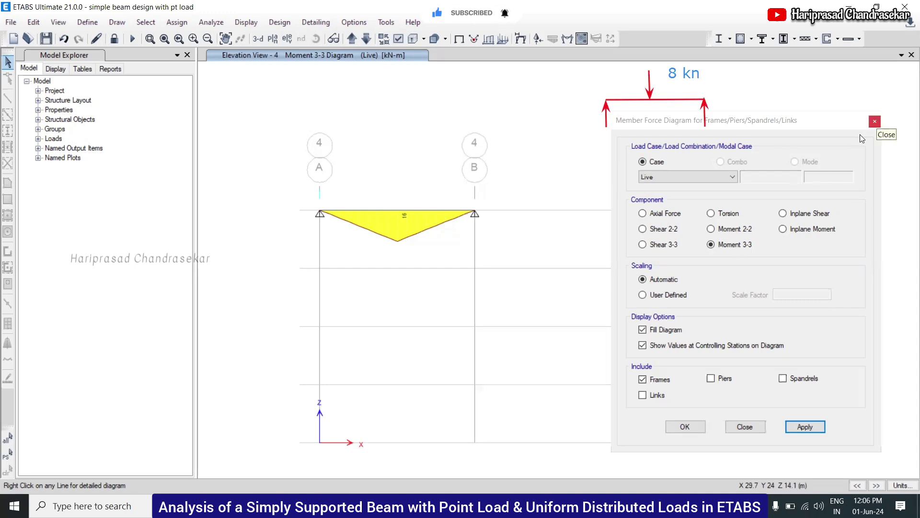
Close the force diagram settings and unlock the model, accepting deletion of the analysis results
left_click(875, 121)
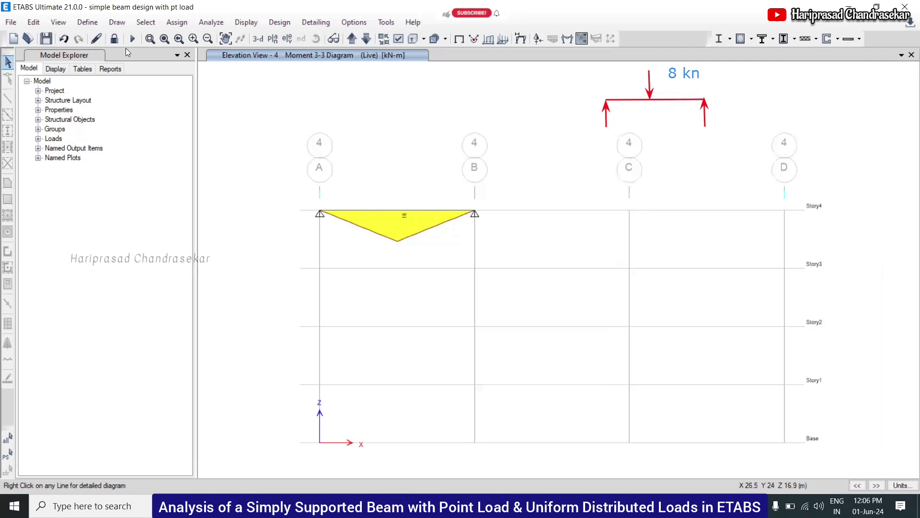
left_click(115, 39)
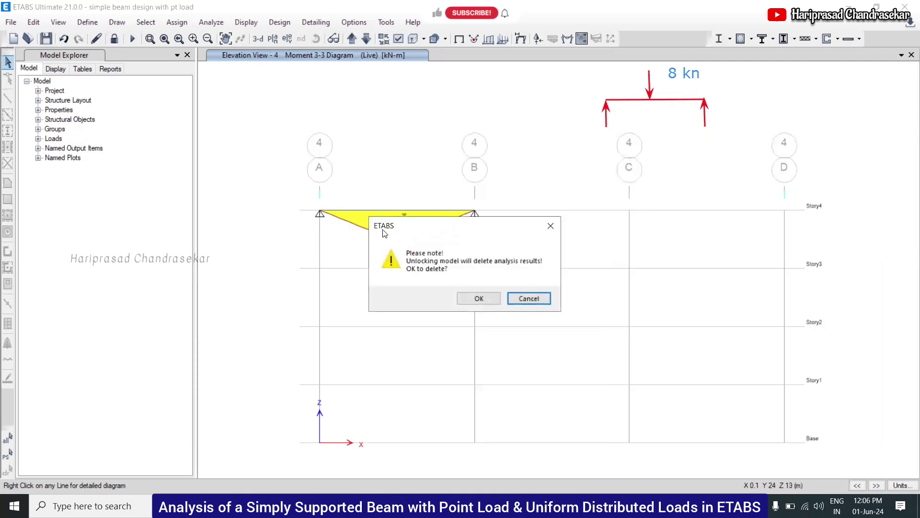
left_click(479, 299)
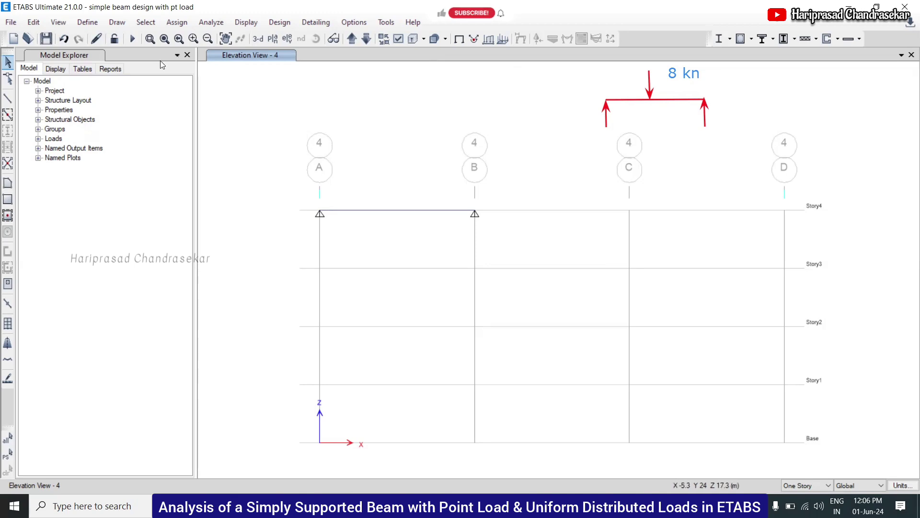
left_click(115, 39)
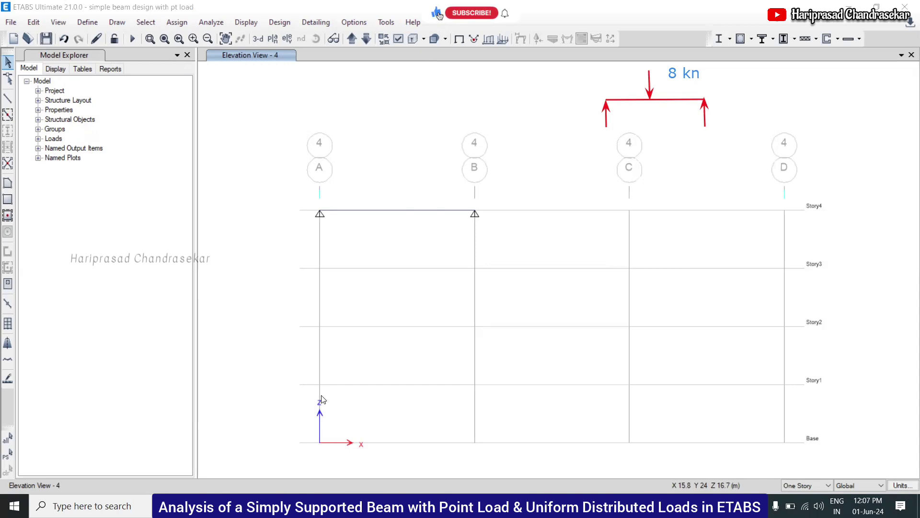
Replace the 8 kn load in the annotated beam sketch with two downward point-load arrows and a distributed load between them
left_click(650, 79)
left_click(680, 72)
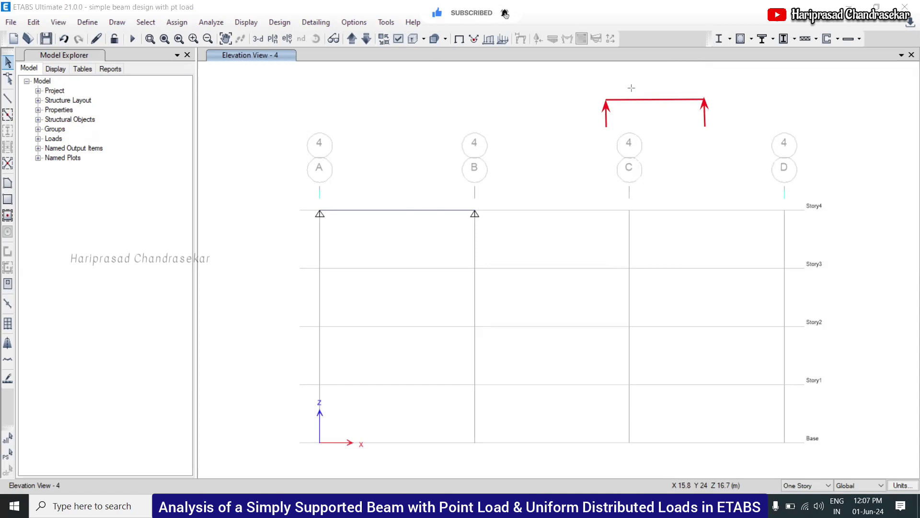
mouse_move(630, 71)
left_mouse_down()
mouse_move(630, 100)
mouse_move(675, 100)
left_mouse_up()
mouse_move(634, 93)
left_mouse_down()
mouse_move(667, 83)
mouse_move(675, 96)
left_mouse_up()
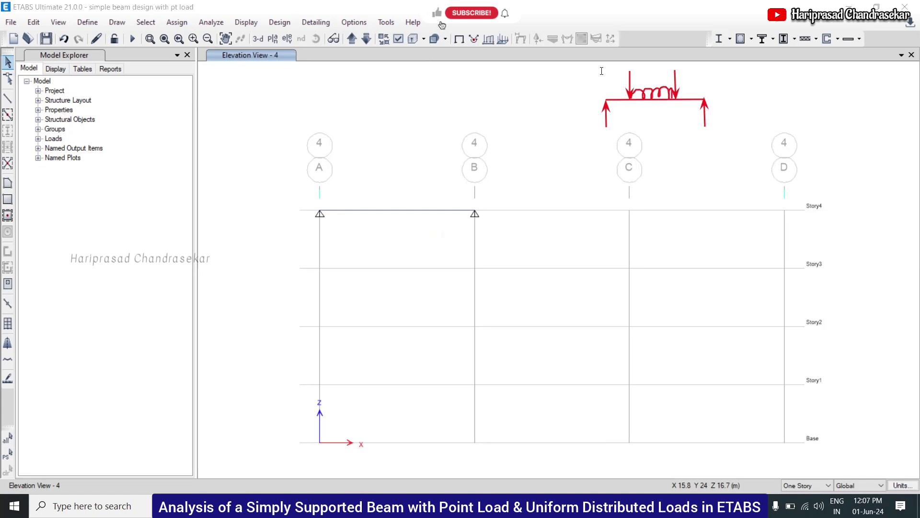
Label the sketch's distributed load "3knm" and its point load "4kn"
left_click(642, 72)
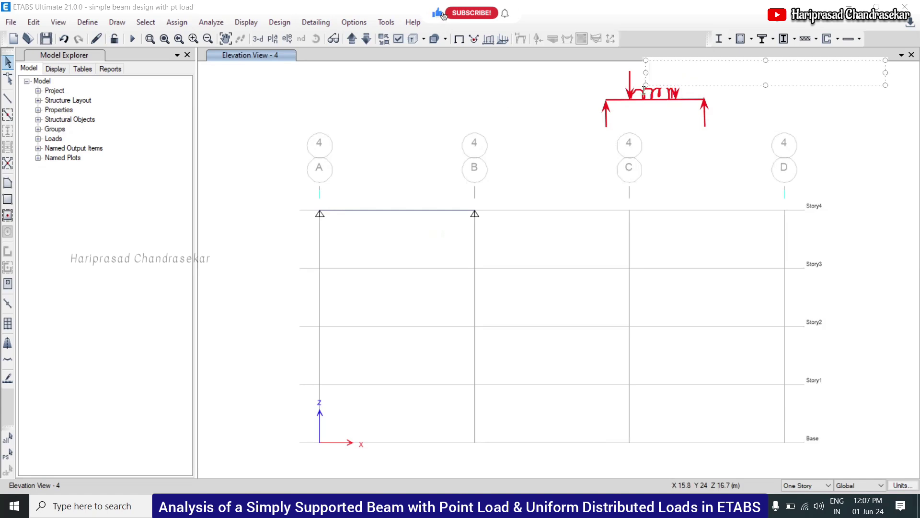
type("3knm")
left_click(723, 101)
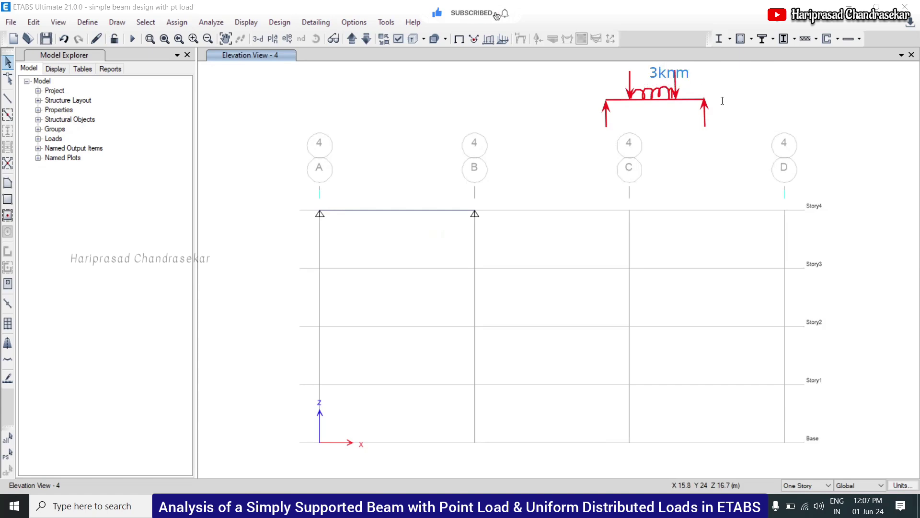
left_click(594, 75)
type("4kn")
left_click(587, 90)
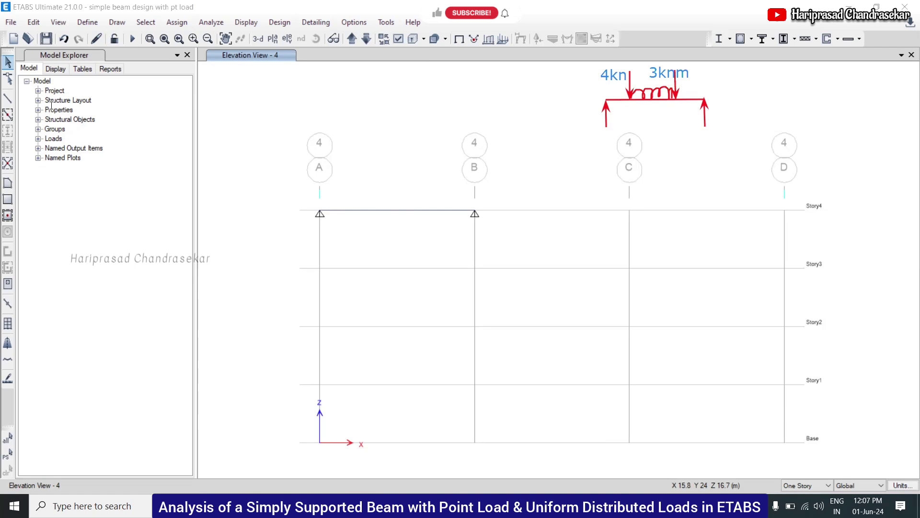
Assign 4 kN Live gravity point loads to the beam at relative distances 0.25 and 0.75, replacing the existing loads
left_click(397, 209)
left_click(175, 22)
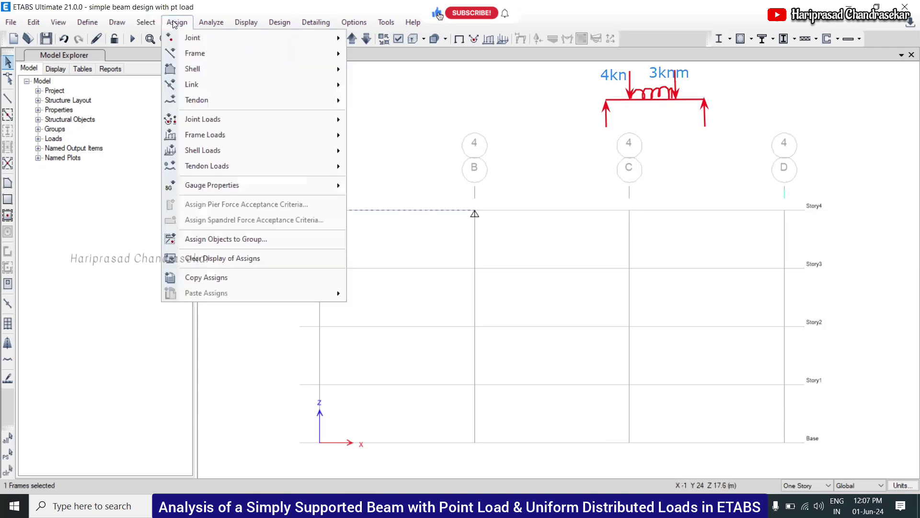
mouse_move(294, 135)
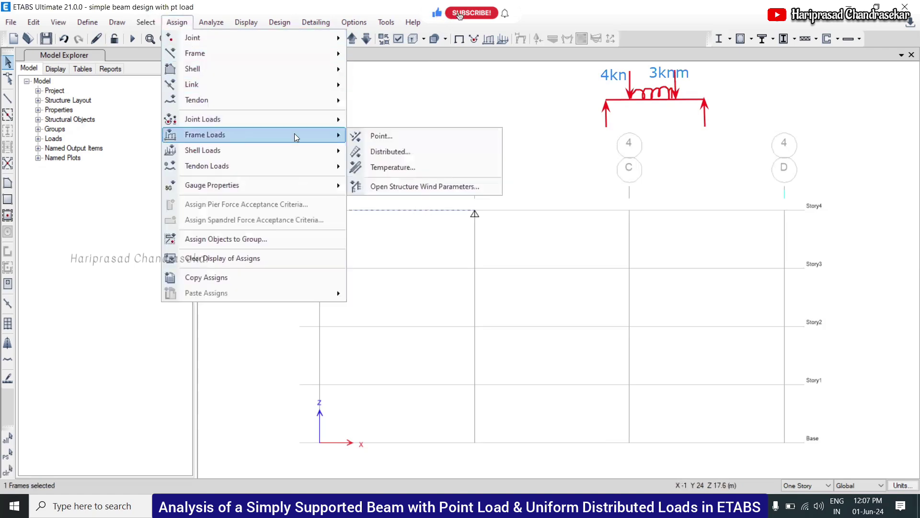
left_click(394, 137)
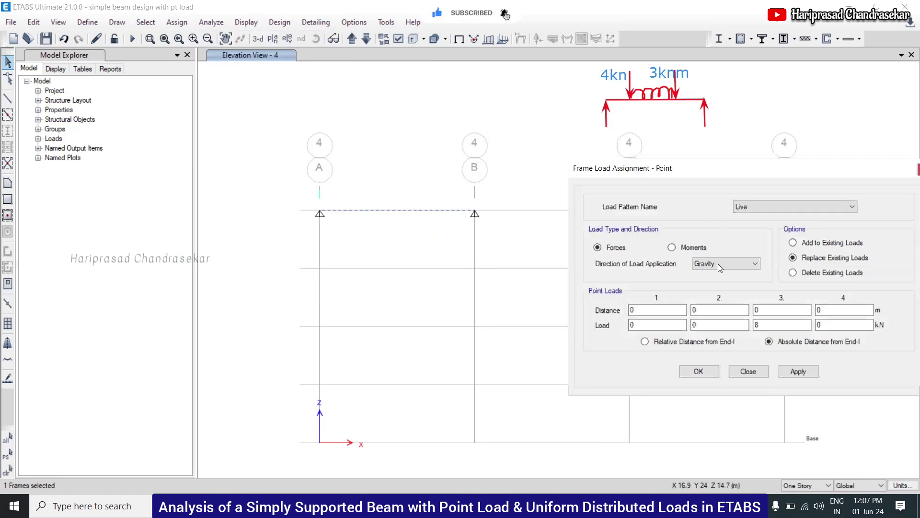
left_click(645, 341)
left_click_drag(711, 325, 661, 328)
type("4")
key("Tab")
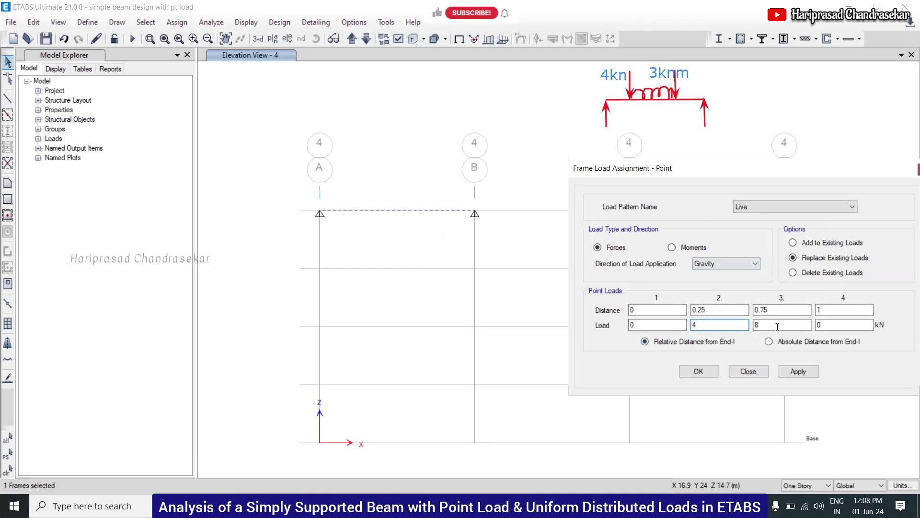
type("4")
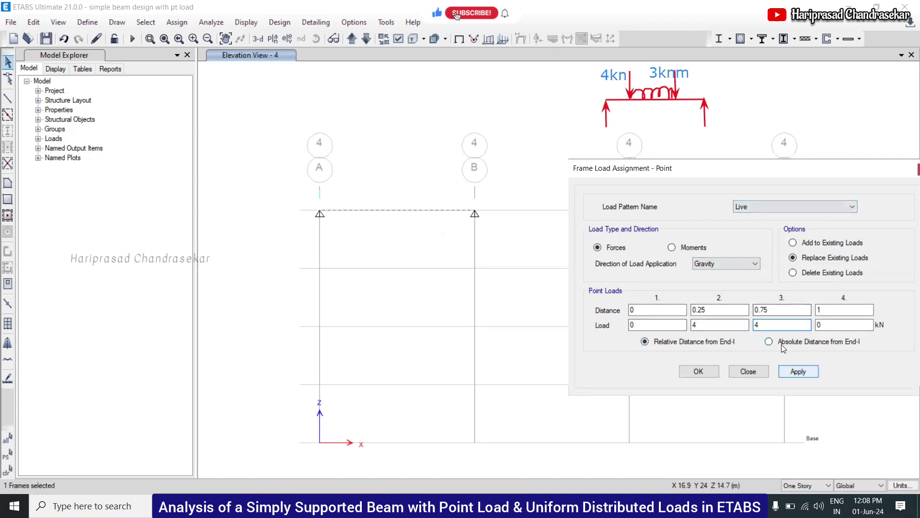
key("Return")
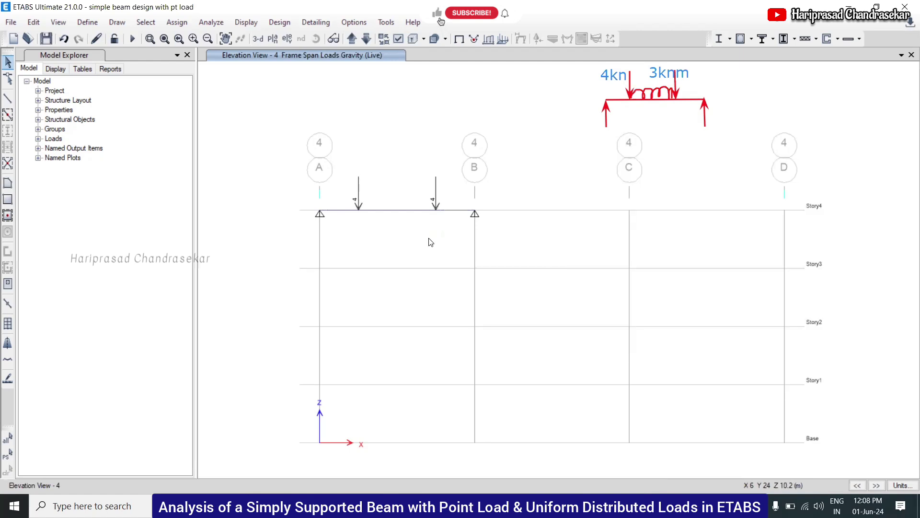
Assign a 3 kN/m uniform Live gravity load along the whole beam, replacing existing distributed loads
left_click(406, 210)
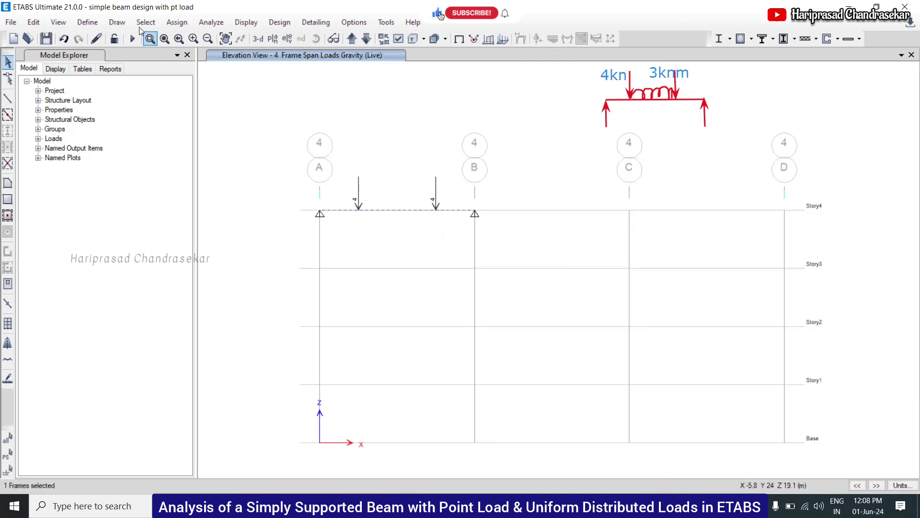
left_click(175, 22)
mouse_move(295, 137)
left_click(397, 154)
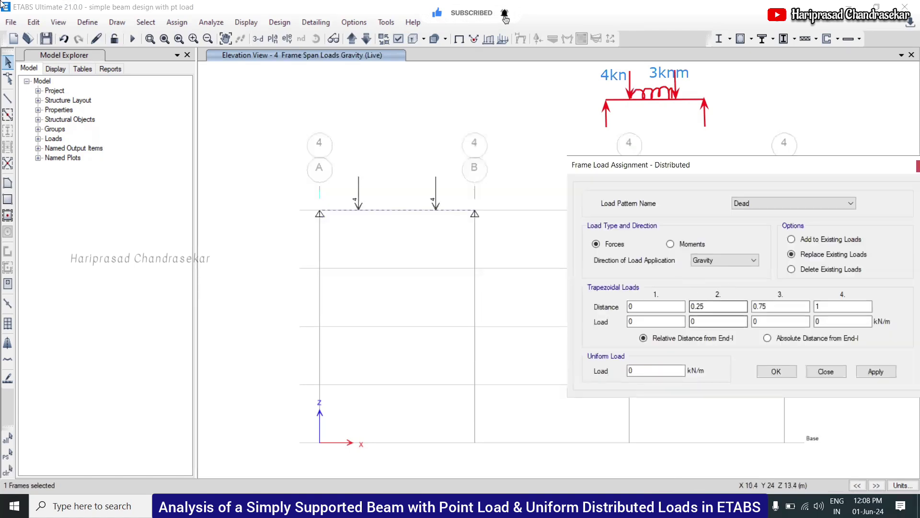
left_click(742, 204)
left_click(741, 216)
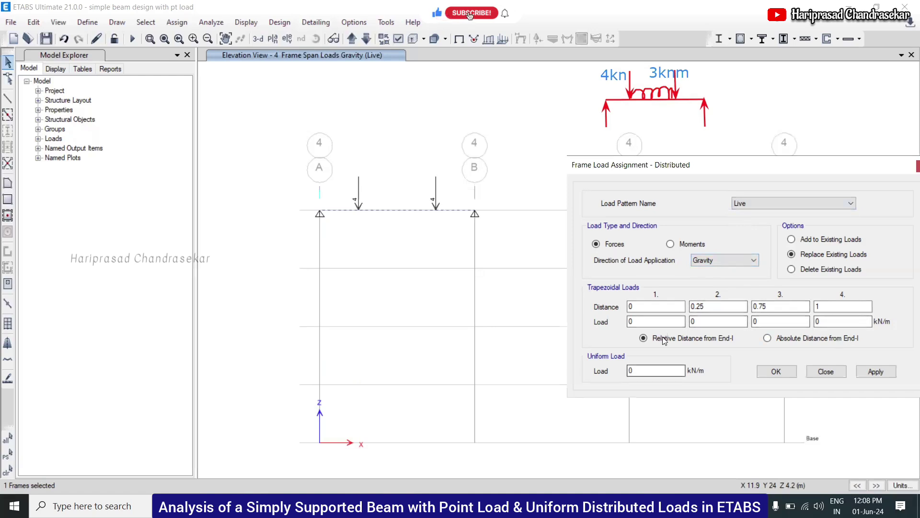
double_click(632, 371)
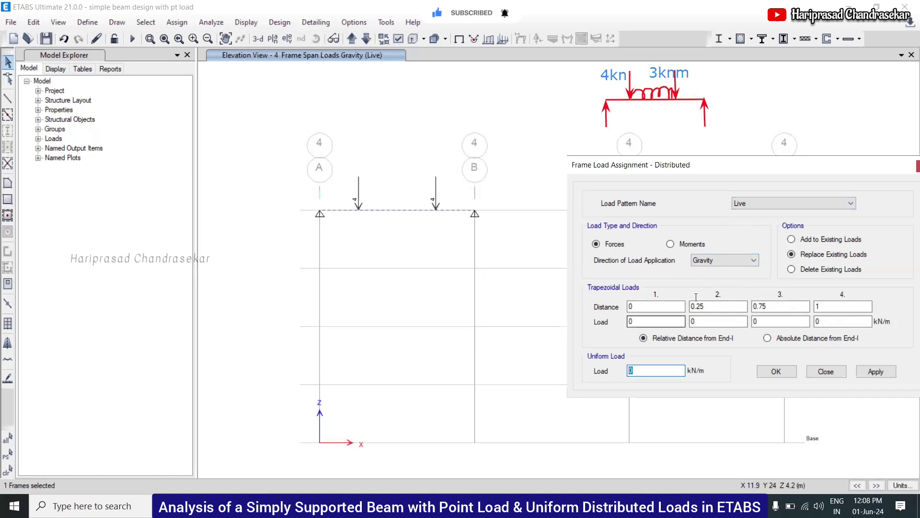
type("3")
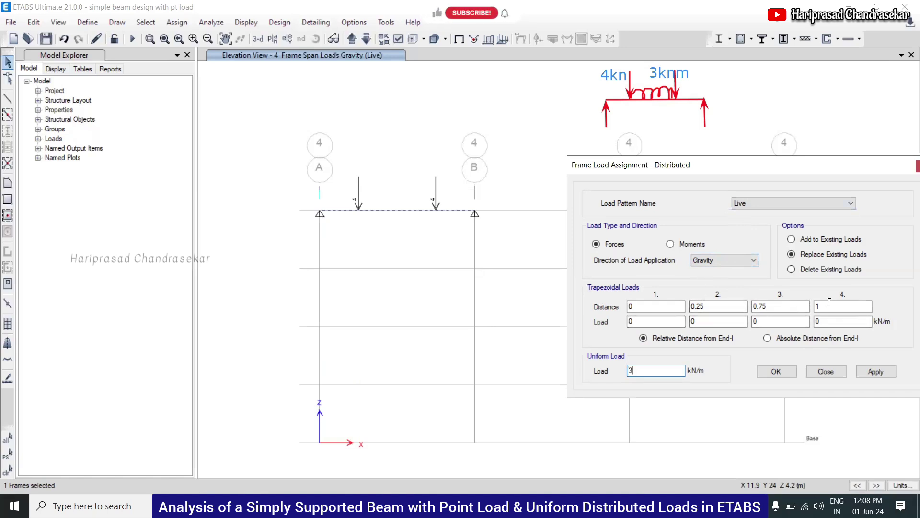
key("Tab")
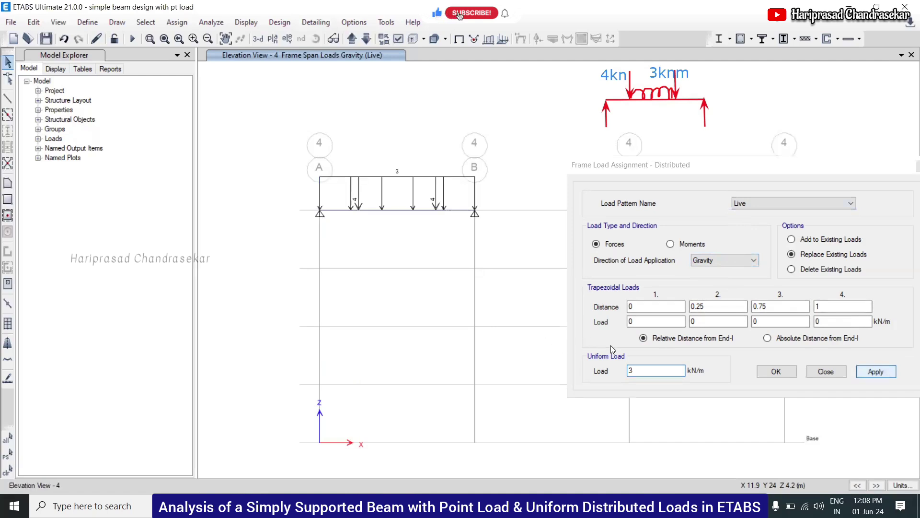
Delete the beam's uniform Live load with the Delete Existing Loads option
left_click(803, 269)
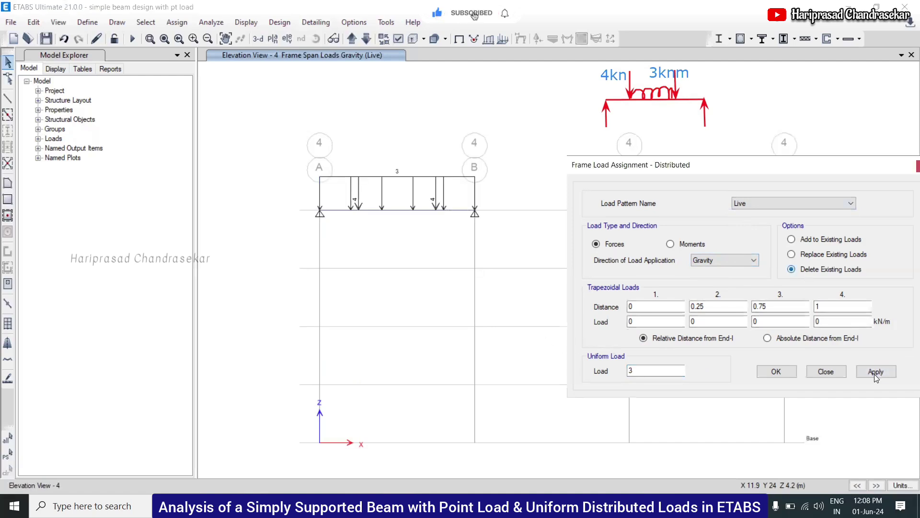
left_click(875, 374)
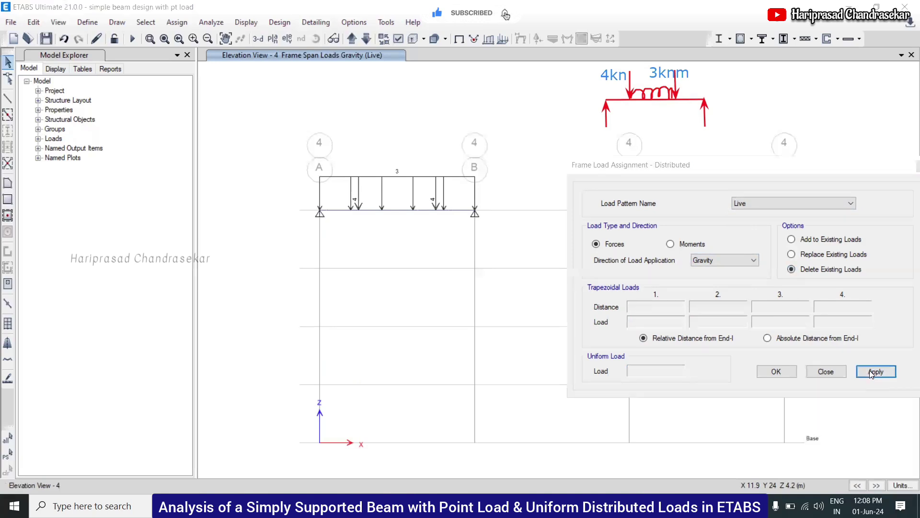
left_click(553, 289)
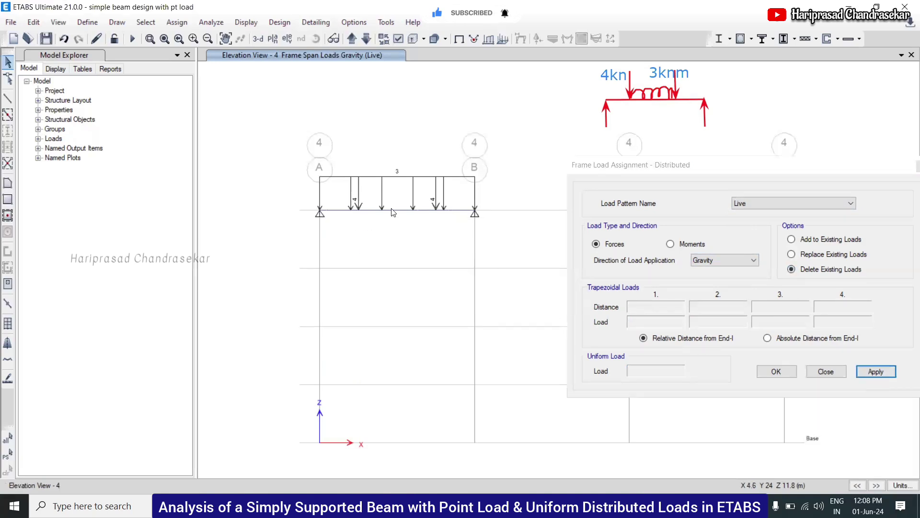
left_click(393, 210)
left_click(877, 372)
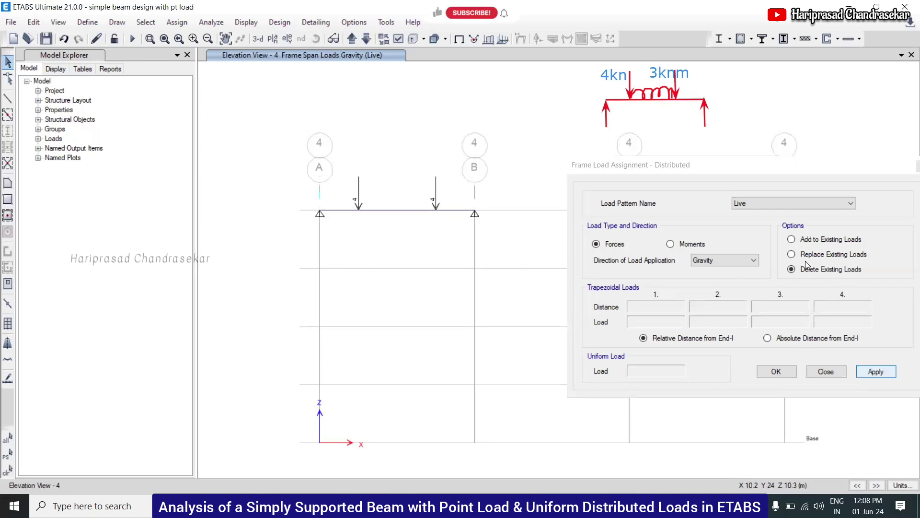
Assign a trapezoidal Live load of 3 kN/m at relative distances 0.25 and 0.75, with the uniform load set to 0
left_click(792, 254)
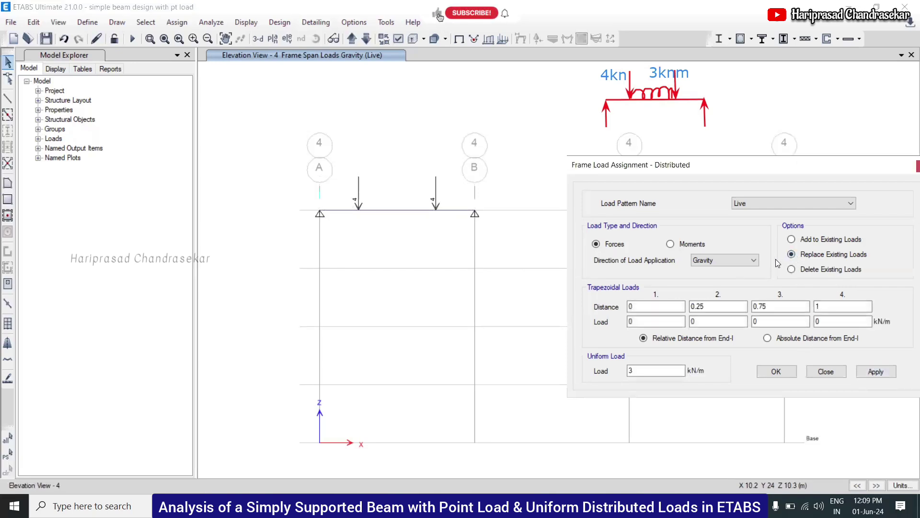
left_click(407, 210)
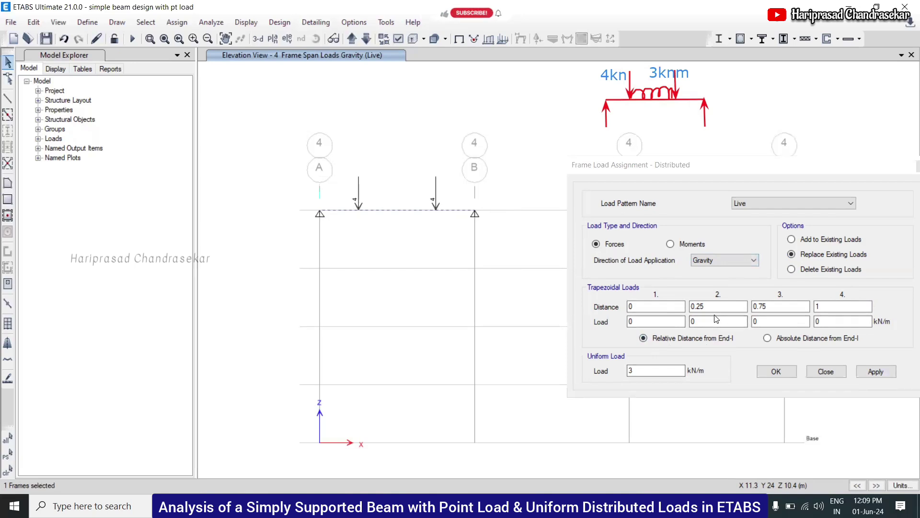
left_click_drag(709, 321, 666, 320)
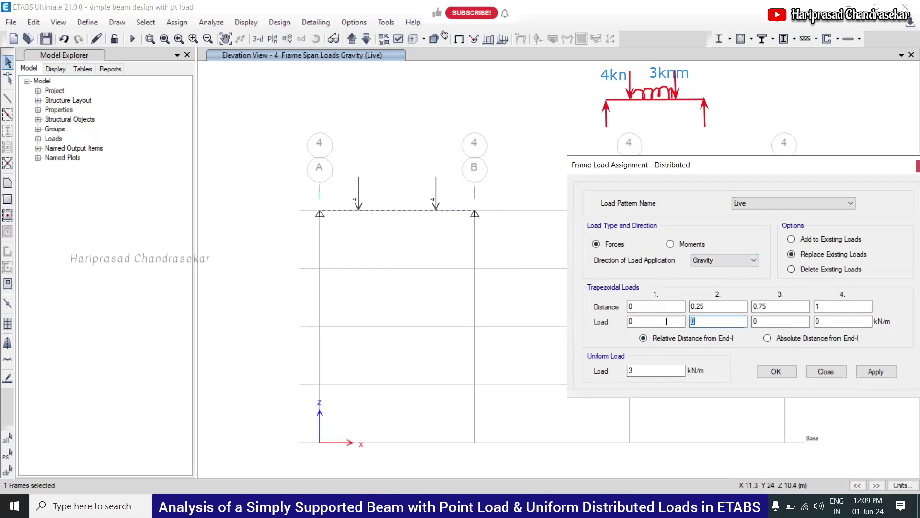
double_click(653, 370)
type("0")
double_click(704, 321)
type("3")
double_click(778, 321)
type("3")
left_click(874, 372)
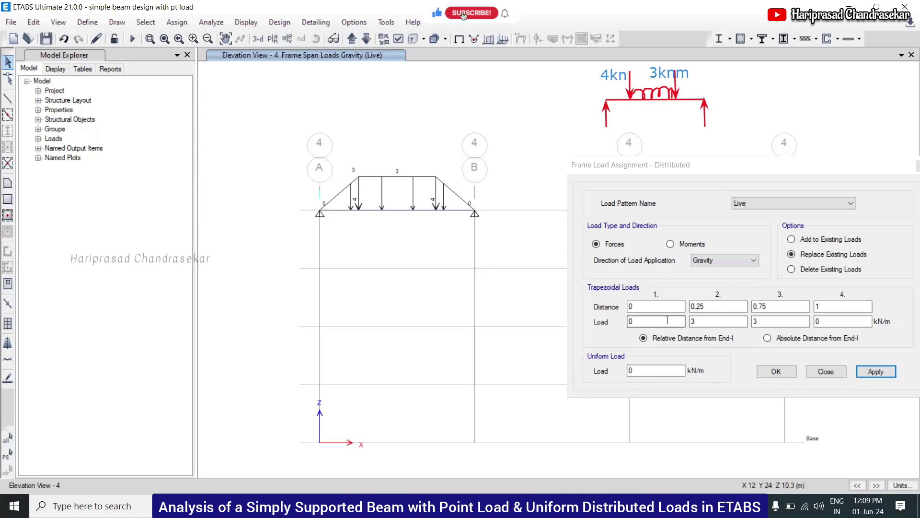
Delete the trapezoidal Live load from the beam
left_click(872, 342)
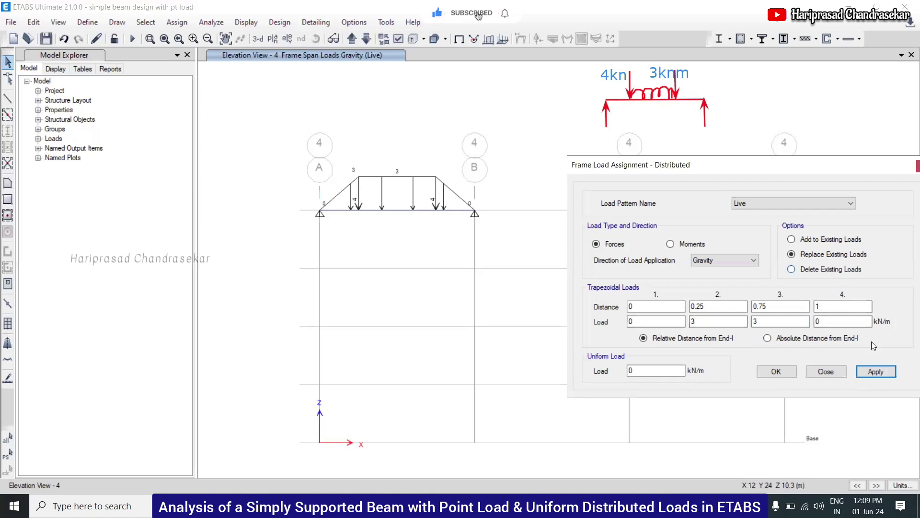
left_click(815, 270)
left_click(404, 211)
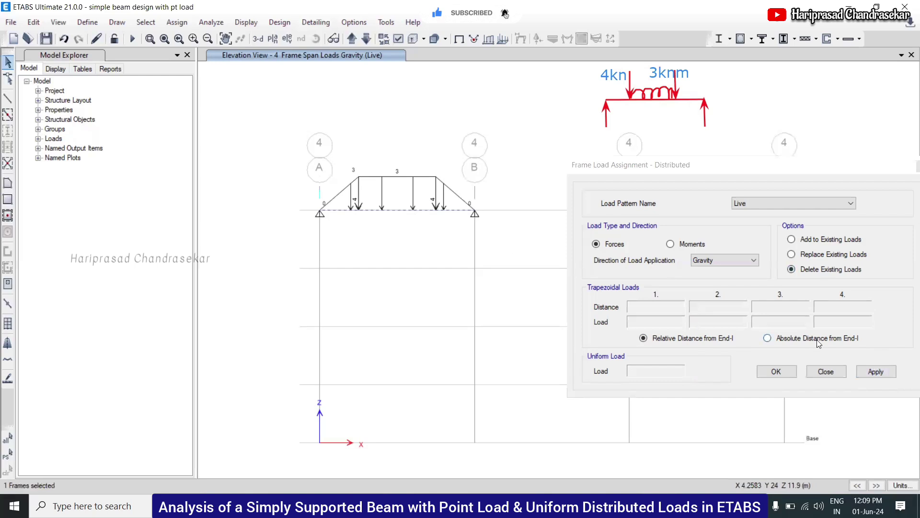
left_click(876, 372)
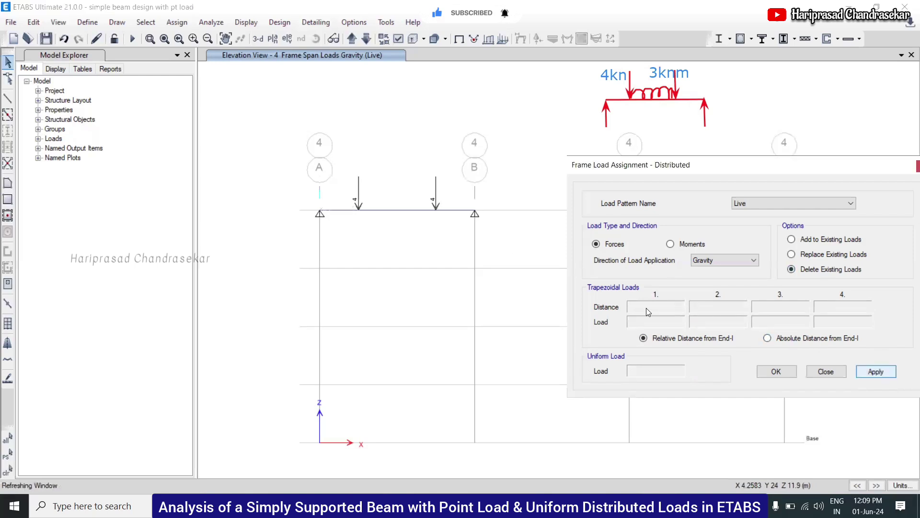
Prepare a replacement distributed load for the beam using absolute distances from End-I, with loads 2 and 3 set to 0
left_click(454, 237)
left_click(412, 212)
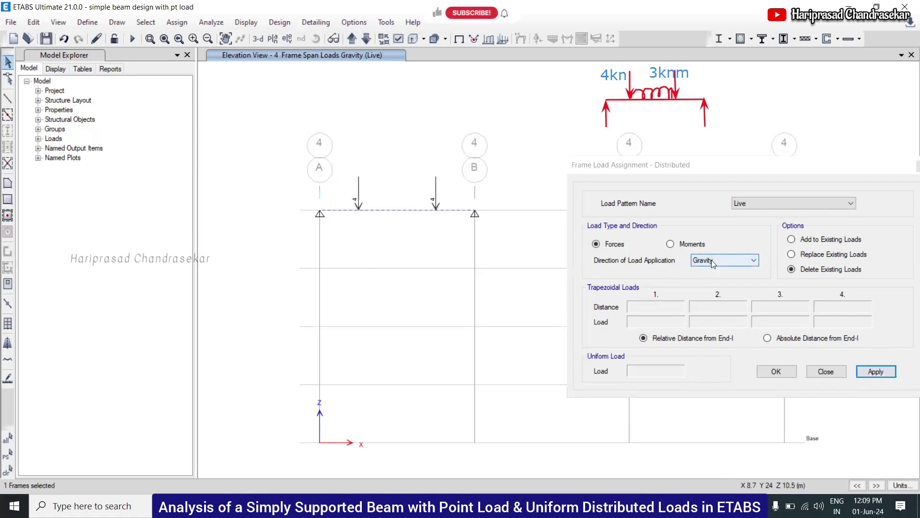
left_click(792, 254)
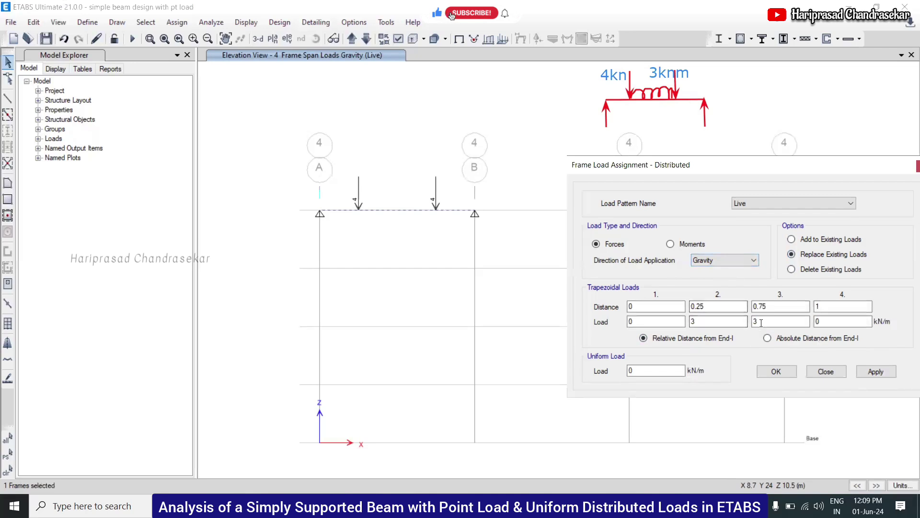
left_click(768, 338)
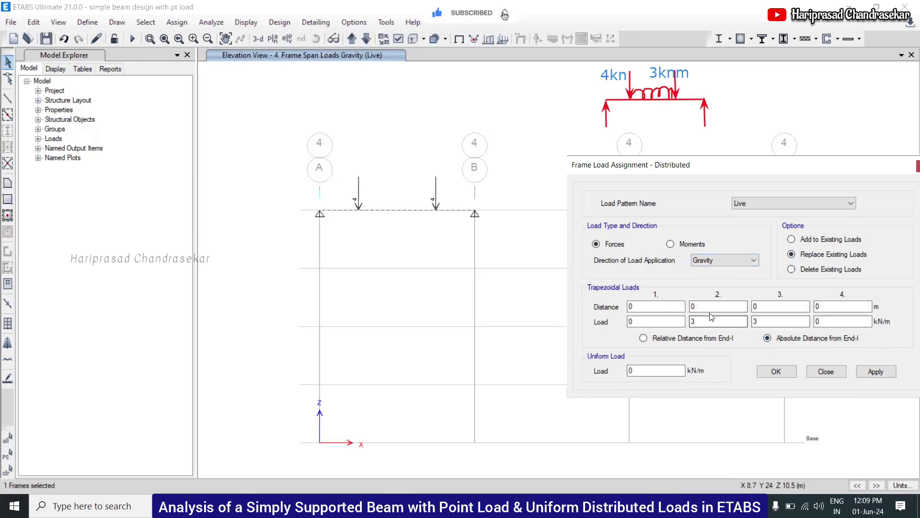
double_click(722, 306)
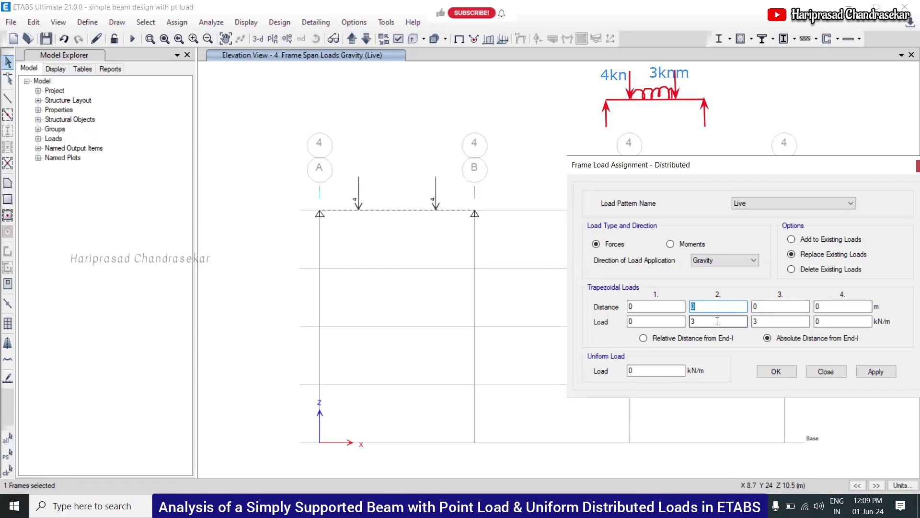
double_click(702, 318)
type("0")
key("Tab")
double_click(766, 321)
type("0")
key("Tab")
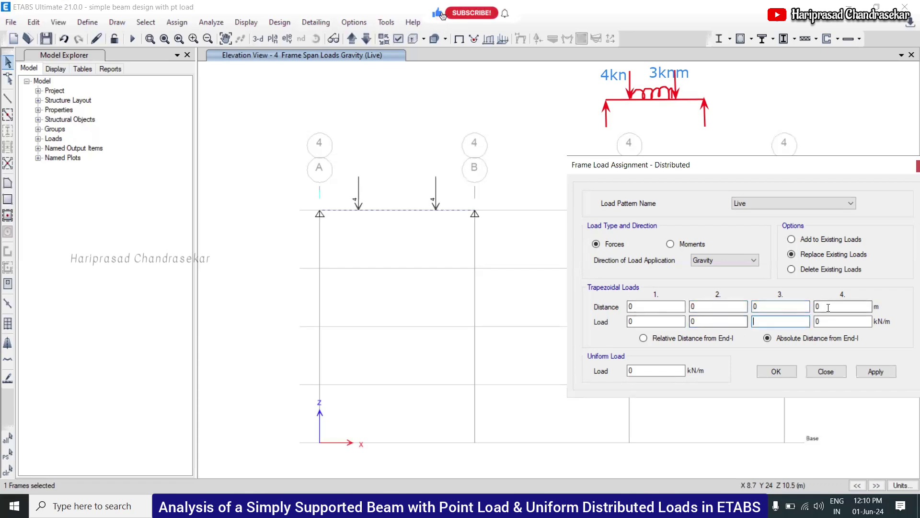
Apply a 3 kN/m Live gravity load to the beam between 2 m and 6 m from End-I, and close the load assignment
double_click(651, 308)
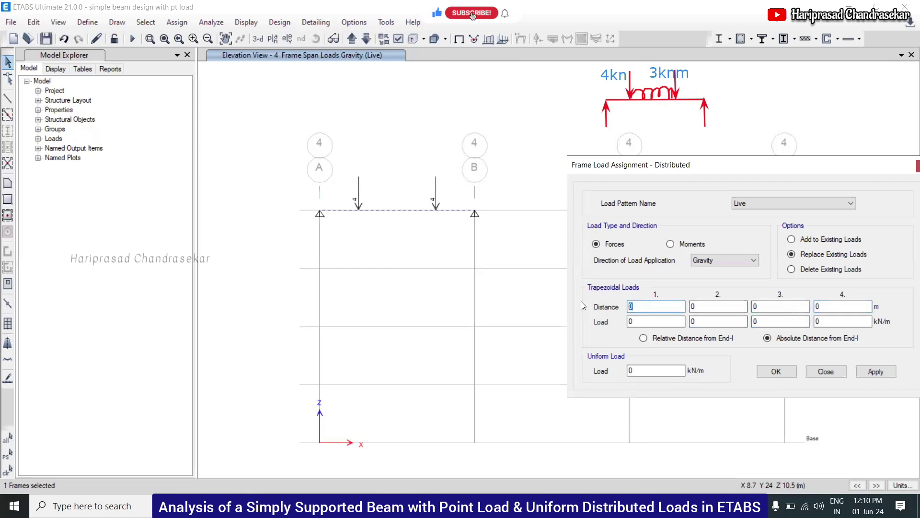
type("2")
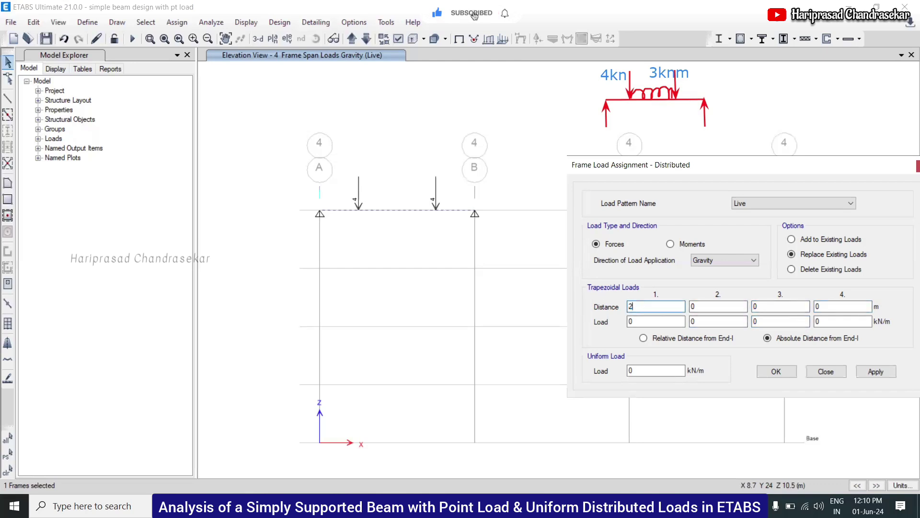
double_click(649, 322)
type("3")
double_click(700, 307)
double_click(704, 321)
type("3")
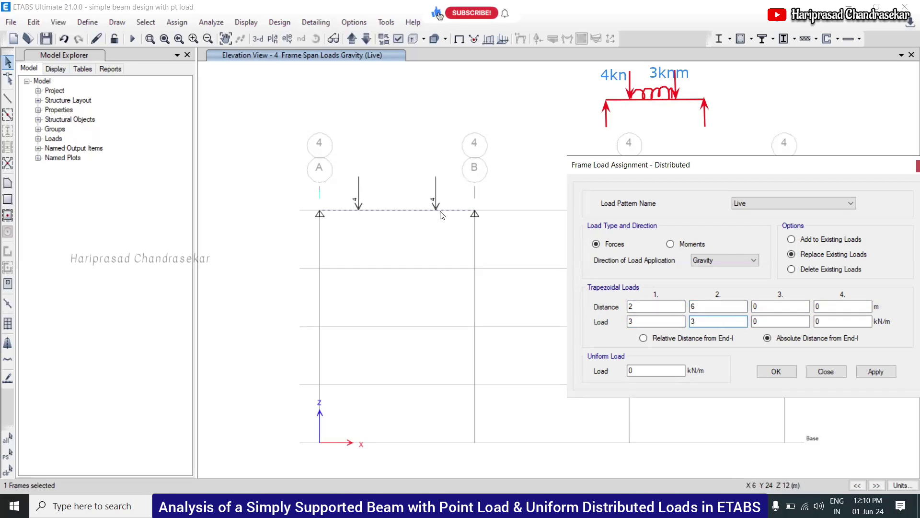
left_click(875, 371)
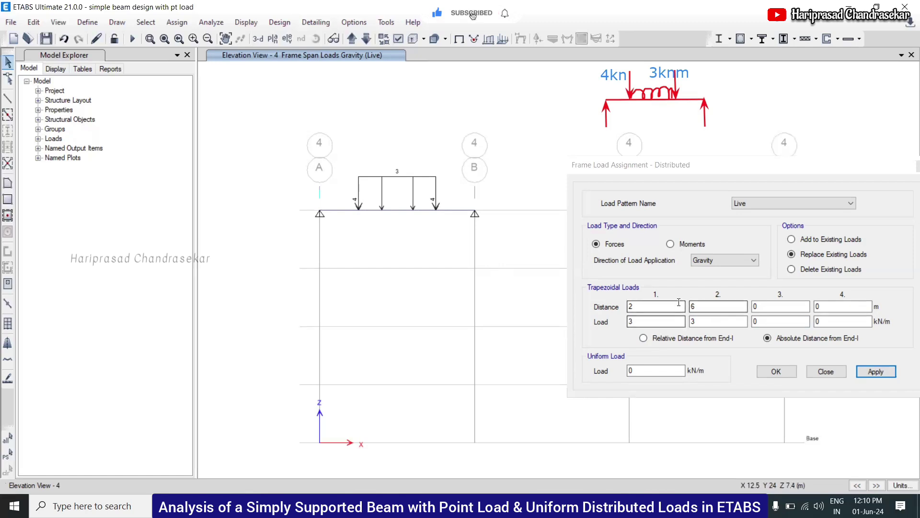
left_click(803, 349)
key("Return")
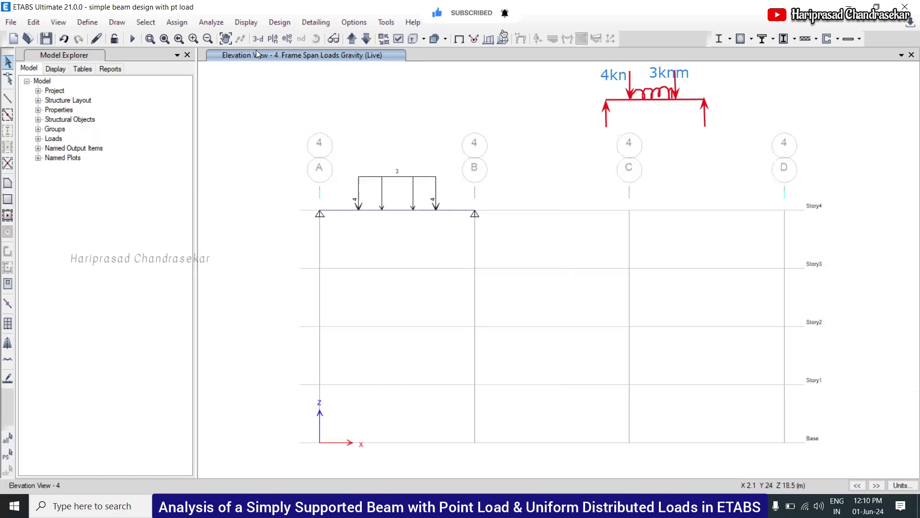
Run the model check with all checks selected and close its report
left_click(183, 21)
left_click(183, 22)
left_click(211, 22)
left_click(213, 22)
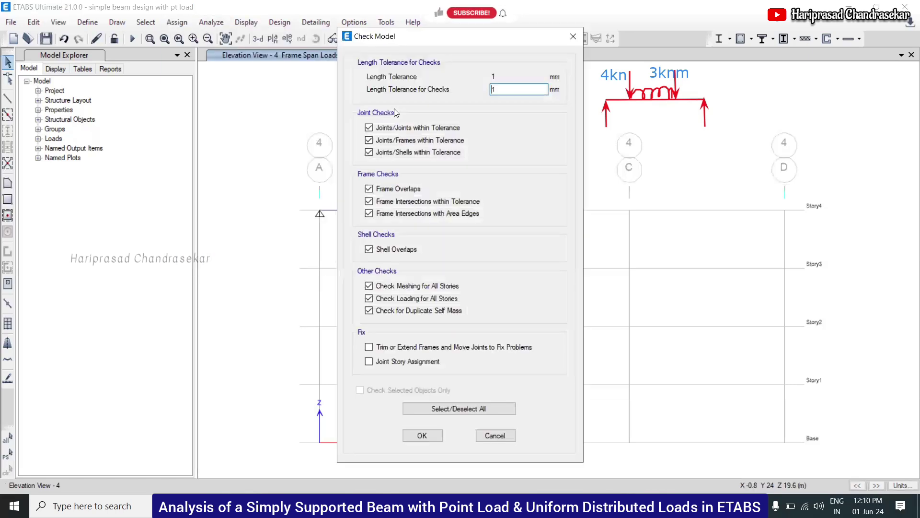
left_click(416, 406)
left_click(415, 408)
left_click(418, 435)
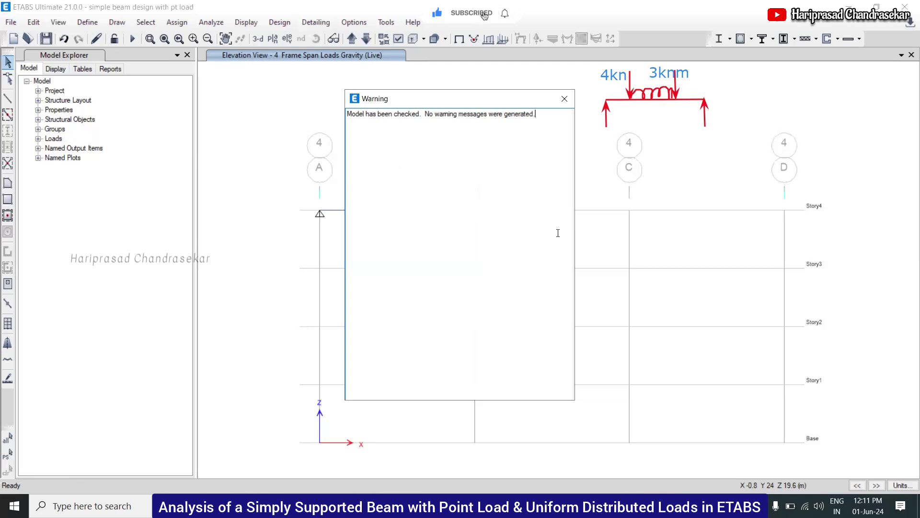
left_click(571, 98)
left_click(212, 23)
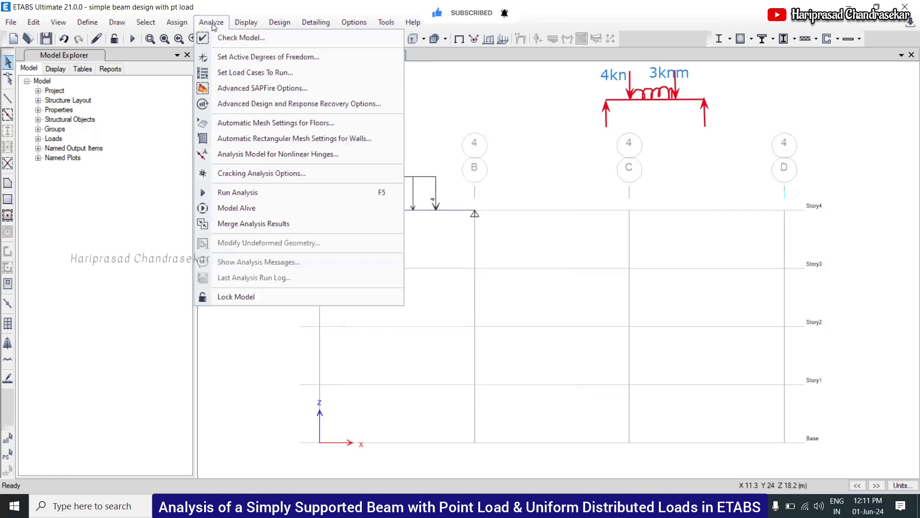
left_click(246, 37)
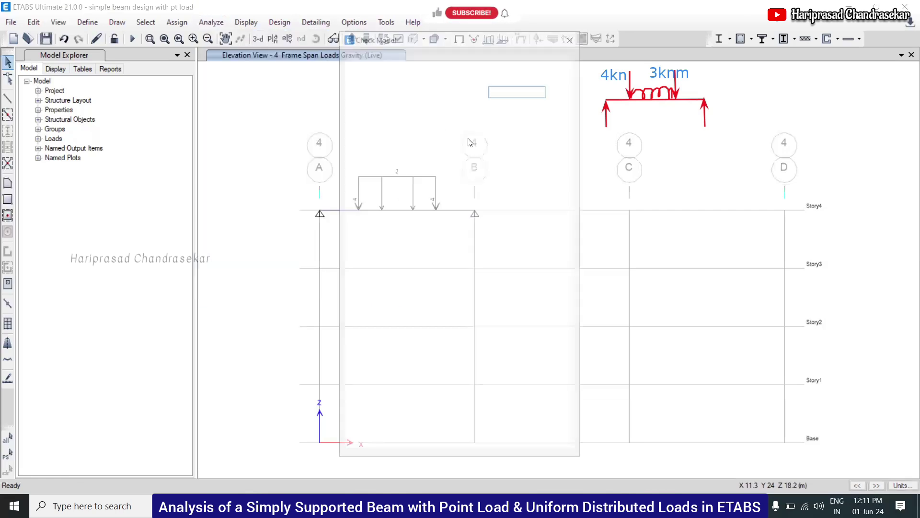
left_click(571, 38)
Run the analysis of the beam model and dismiss the analysis messages
left_click(211, 23)
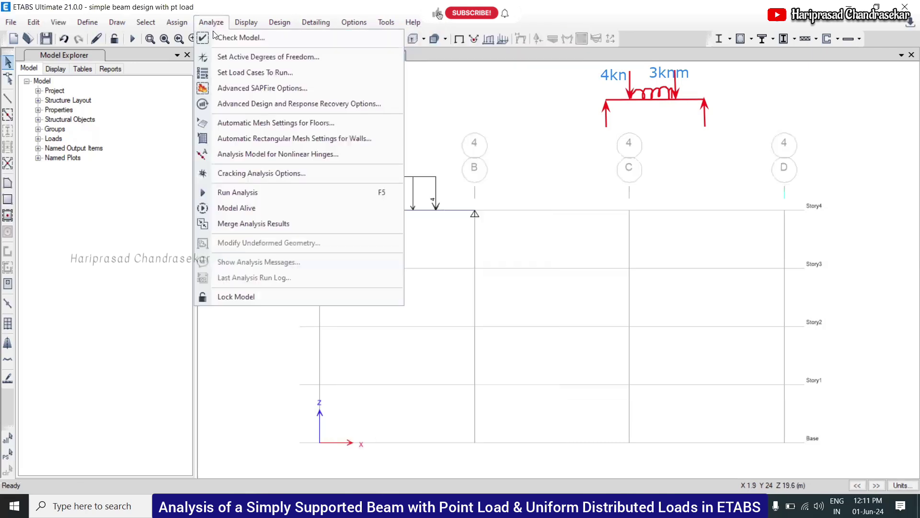
left_click(252, 192)
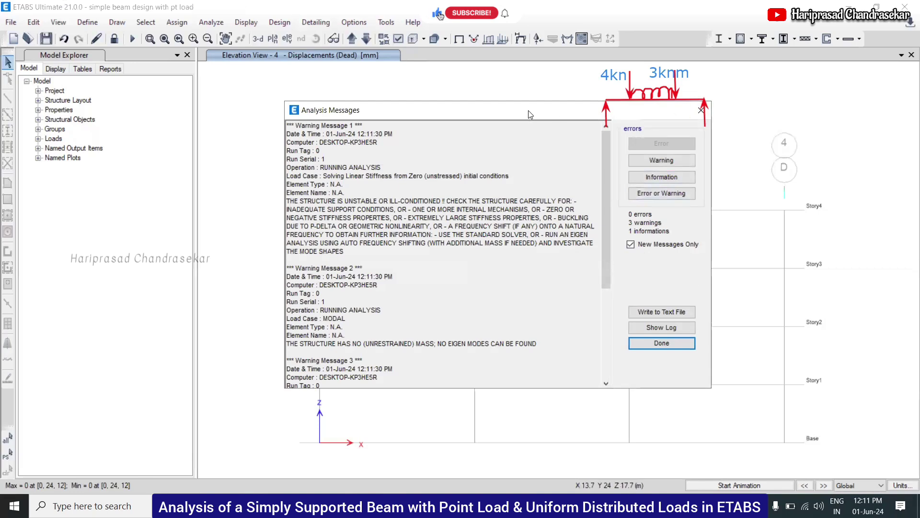
left_click_drag(697, 110, 561, 149)
left_click(563, 149)
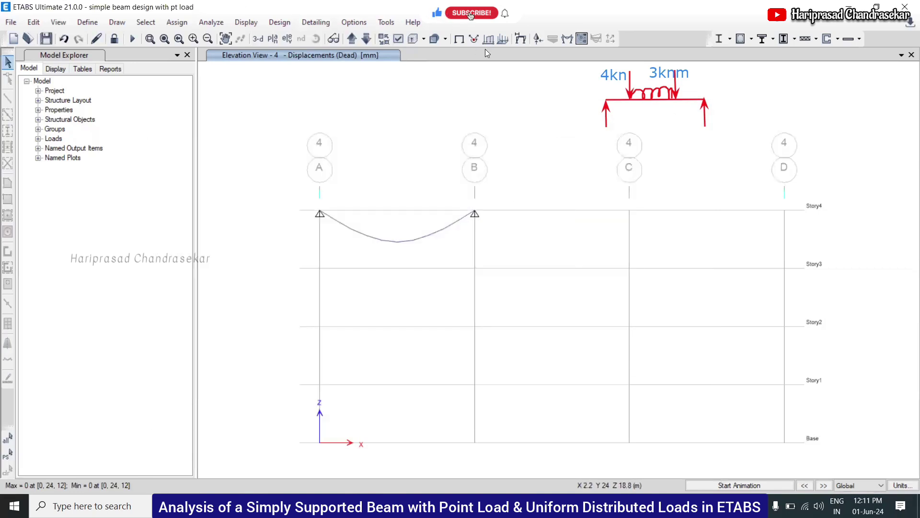
Display the tabulated point reactions for the Live load case with all force and moment components, and close the reactions settings
left_click(538, 41)
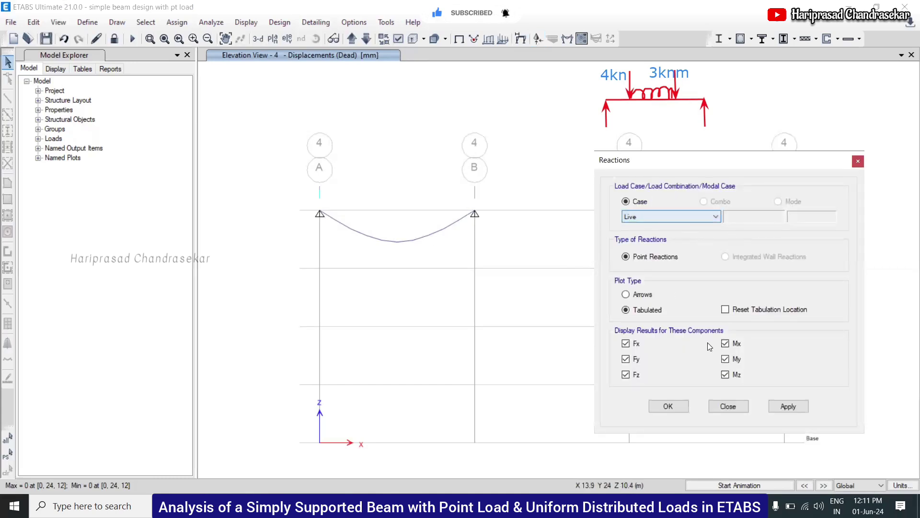
left_click(788, 406)
left_click(320, 230)
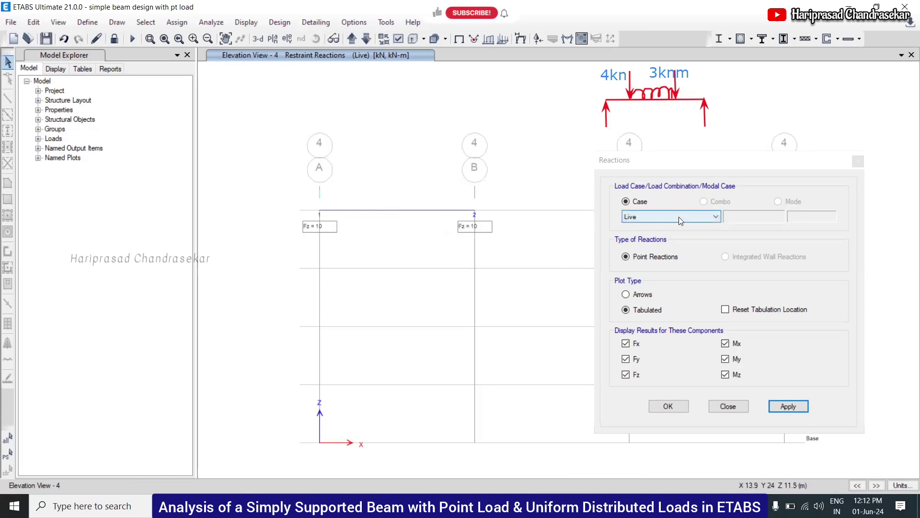
left_click(652, 215)
left_click(652, 215)
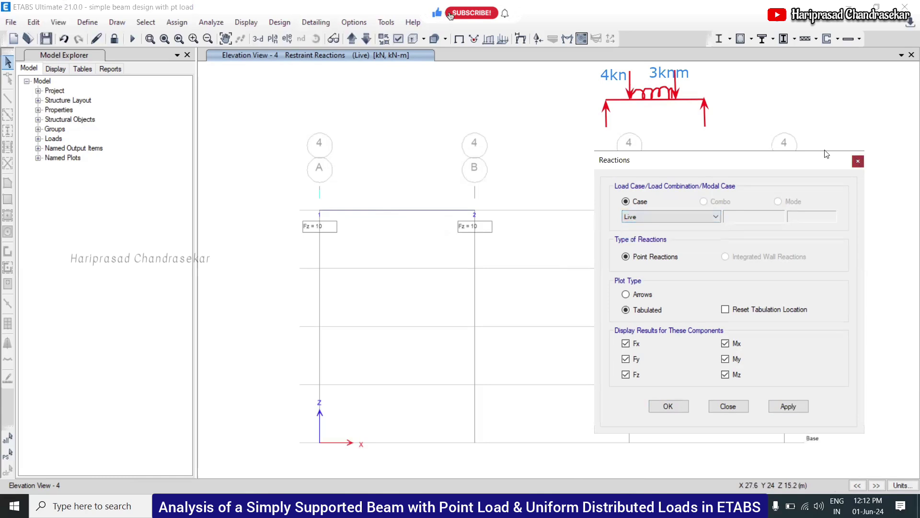
left_click(858, 161)
Display the beam's Shear 2-2 force diagram for the Live load case, filled and with values at controlling stations
left_click(567, 39)
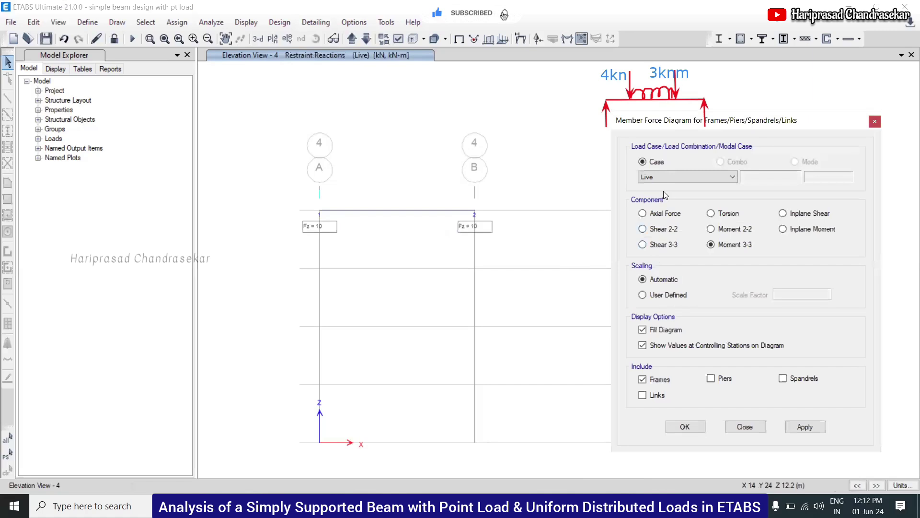
left_click(660, 233)
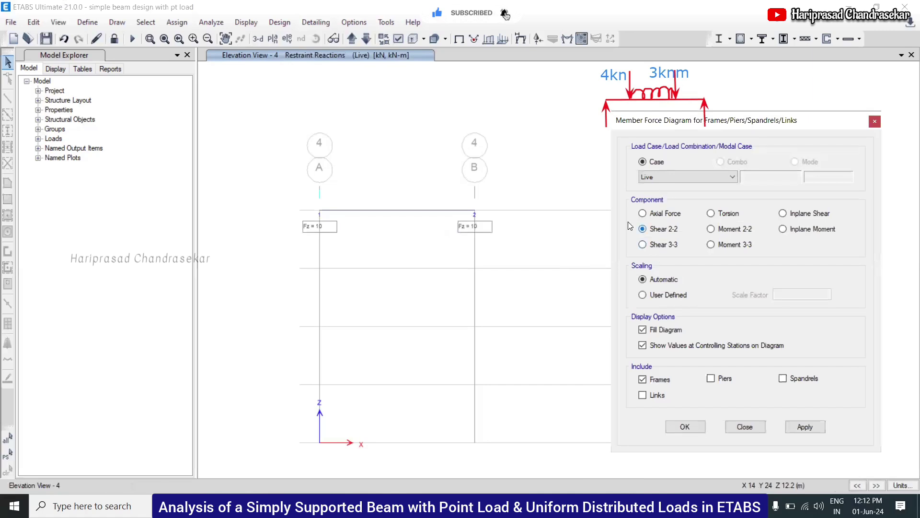
left_click(805, 426)
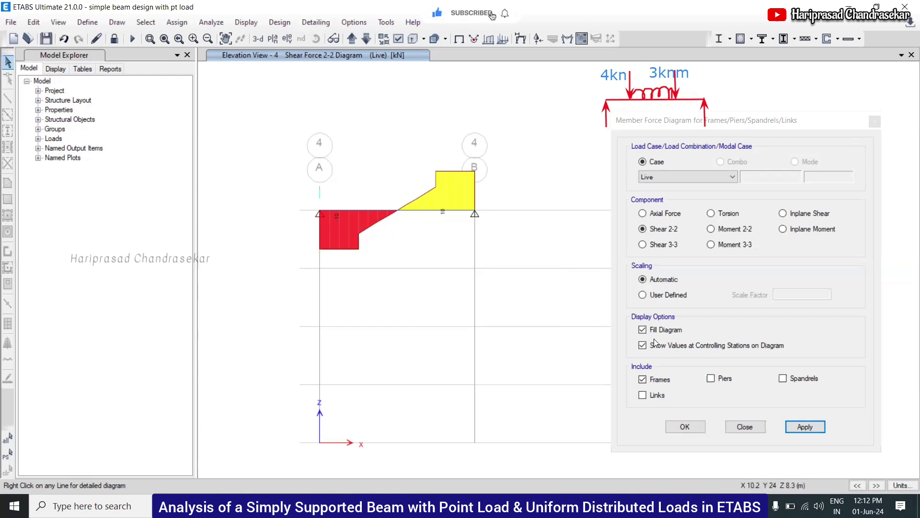
Display the beam's Moment 3-3 diagram for the Live load case and close the member force diagram settings
left_click(721, 243)
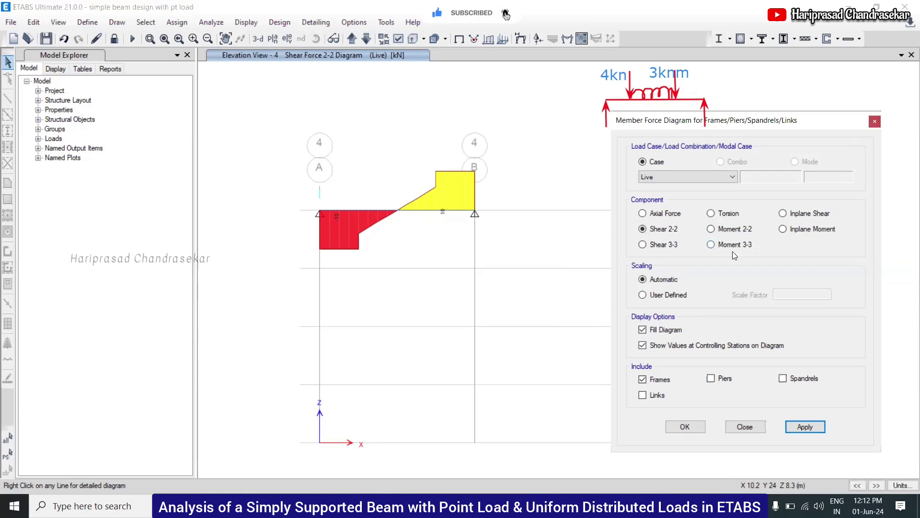
left_click(798, 427)
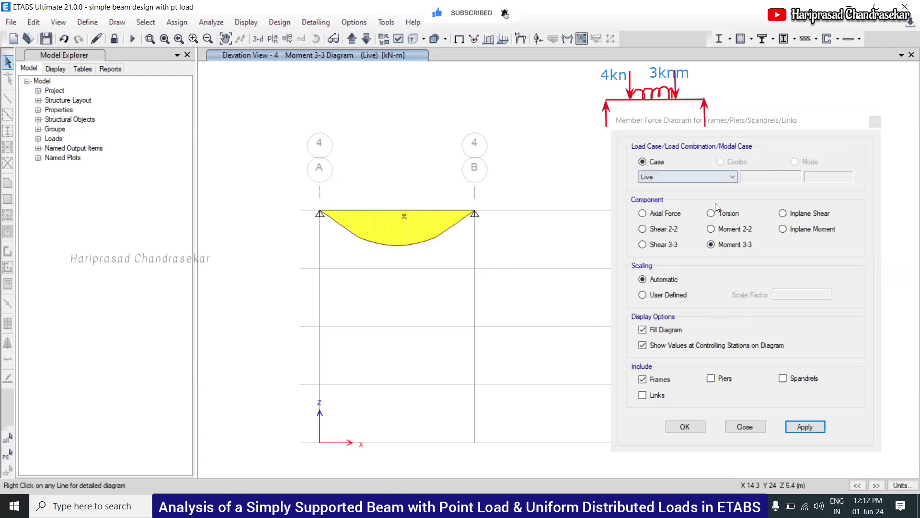
left_click(875, 122)
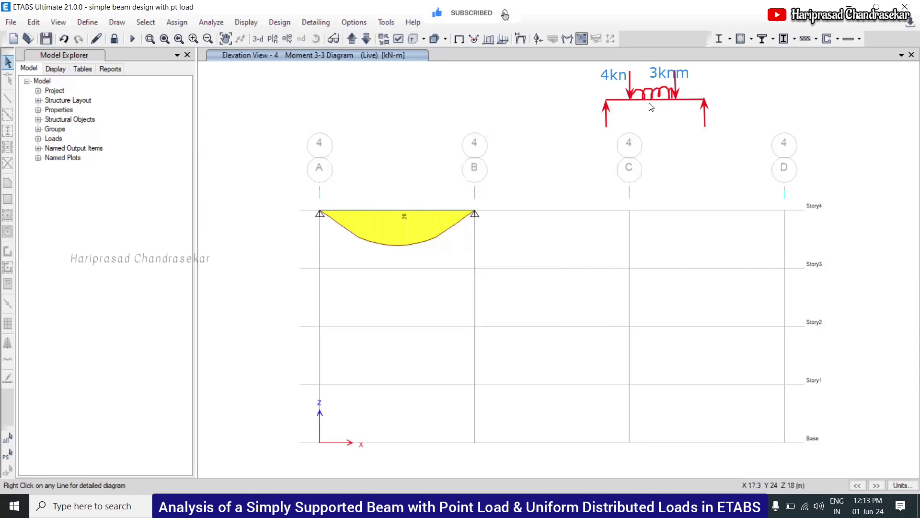
left_click(178, 22)
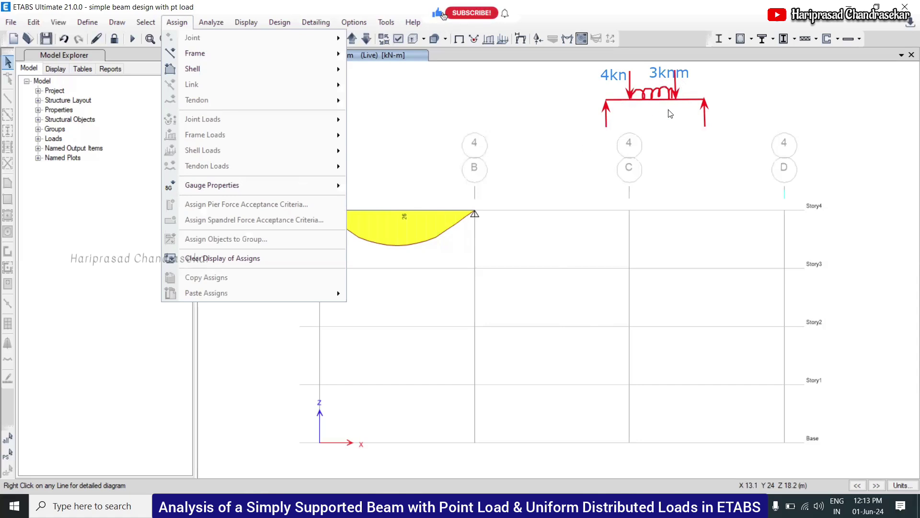
left_click(551, 109)
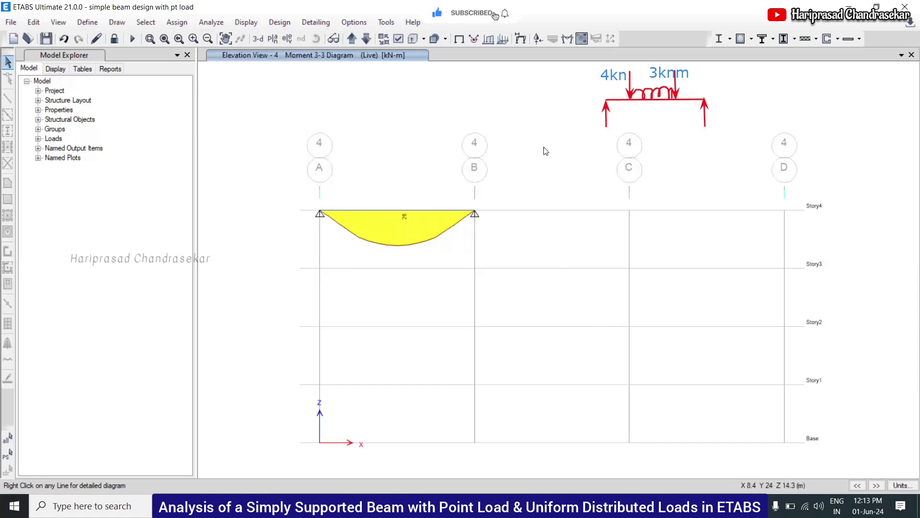